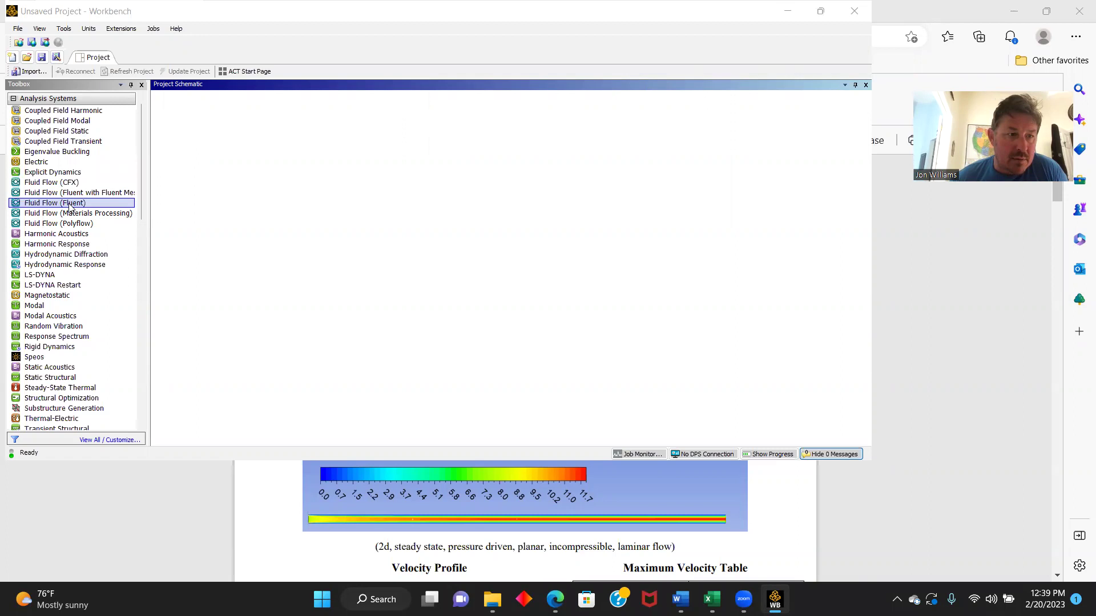
- Add a Fluid Flow (Fluent) analysis system to the project and open a new DesignModeler geometry for it
double_click(70, 203)
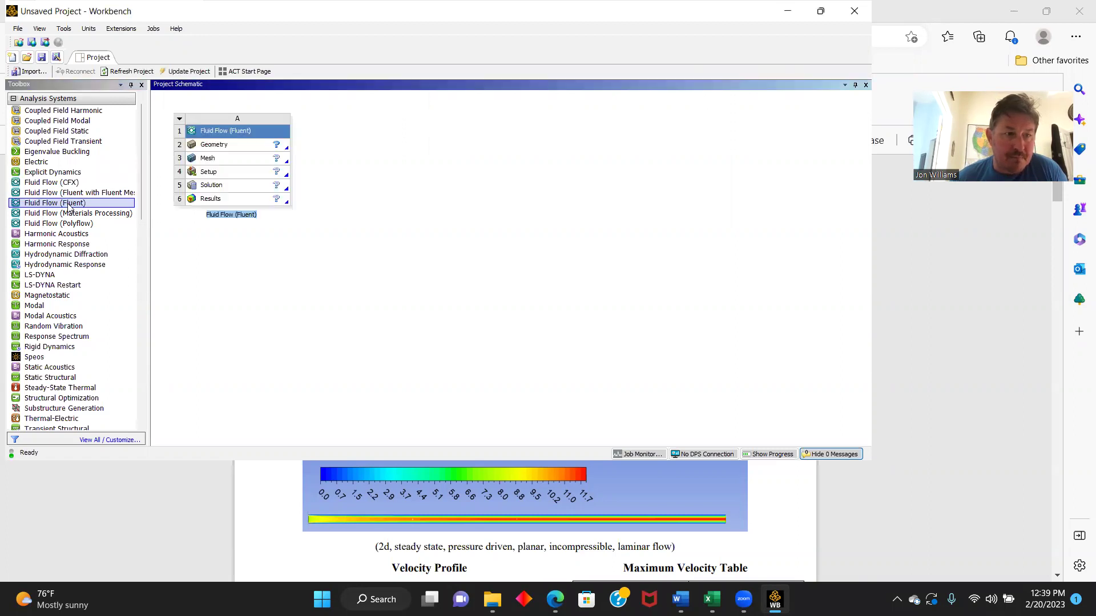
left_click(226, 147)
right_click(227, 147)
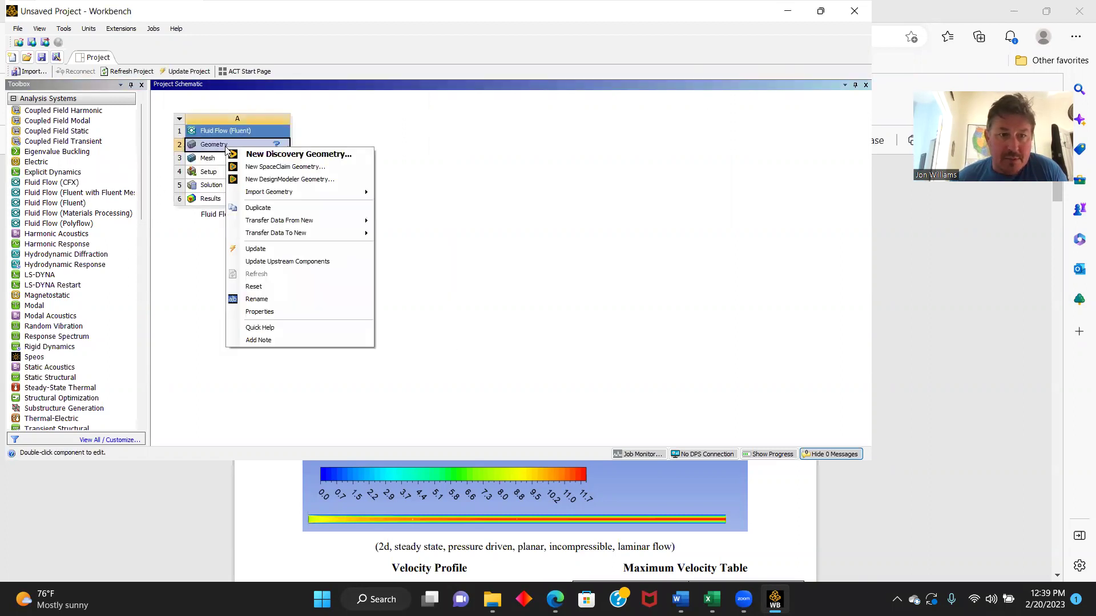
left_click(295, 181)
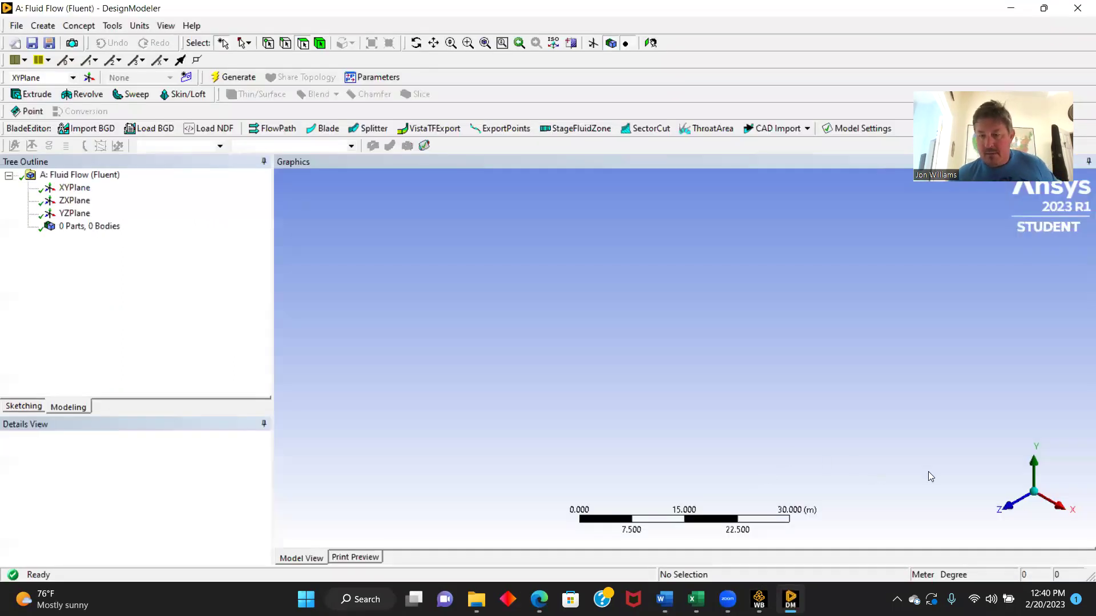
- Sketch a rectangle about 55.9 m long and 5 m high on the XY plane, with one corner at the origin
left_click(74, 187)
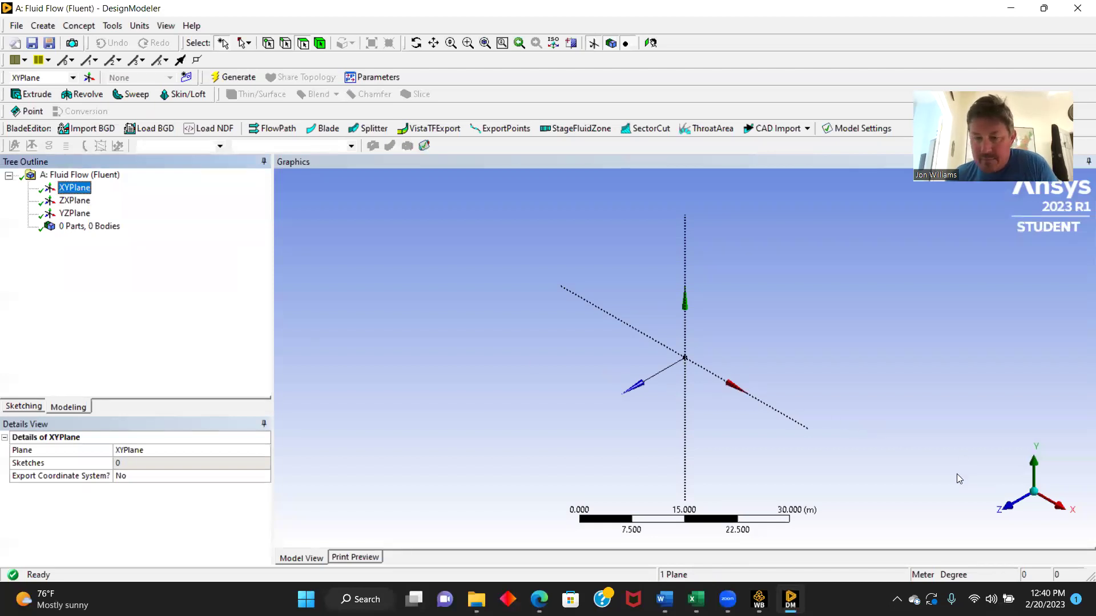
left_click(1007, 504)
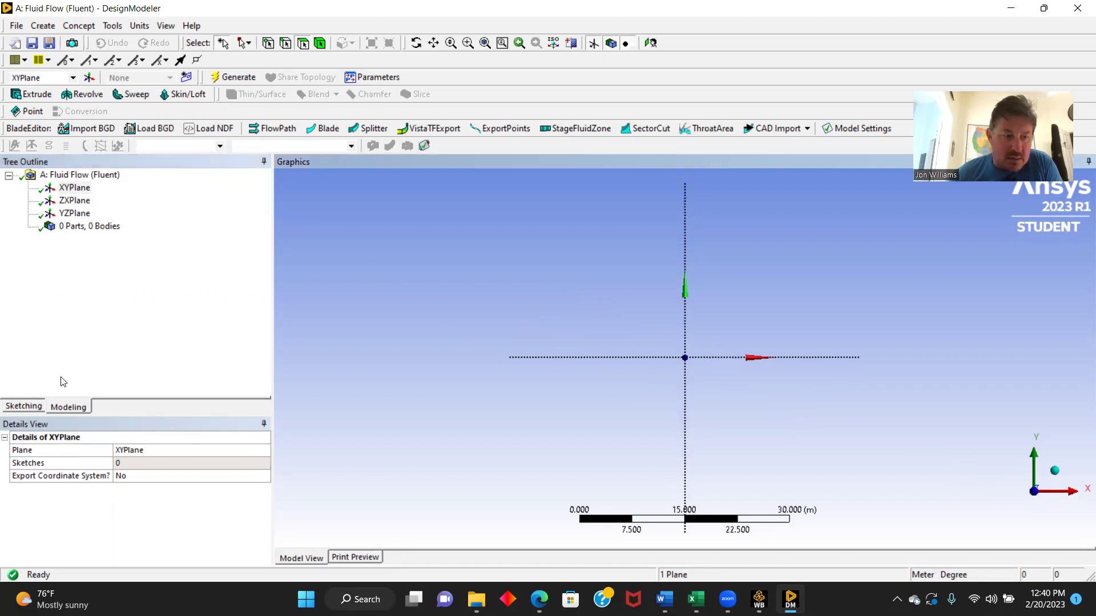
left_click(23, 406)
left_click(80, 258)
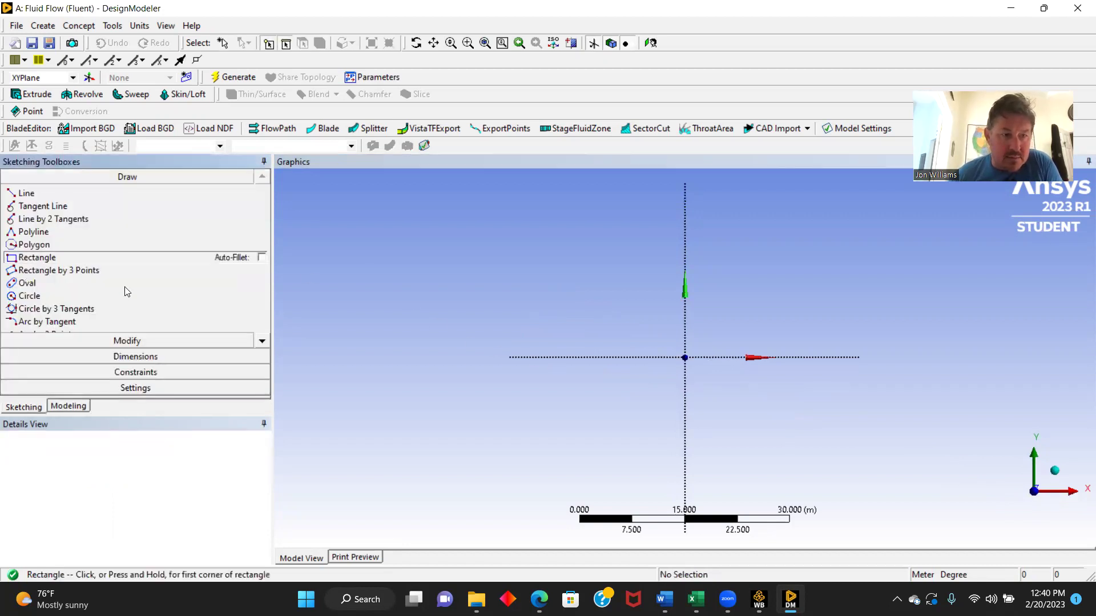
left_click(685, 357)
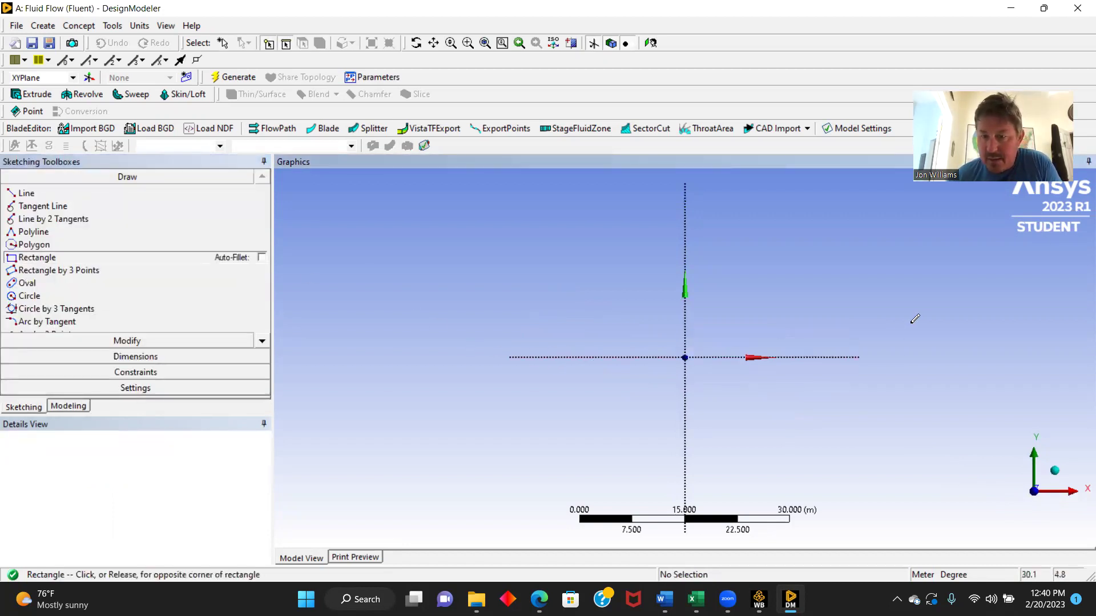
left_click(1077, 322)
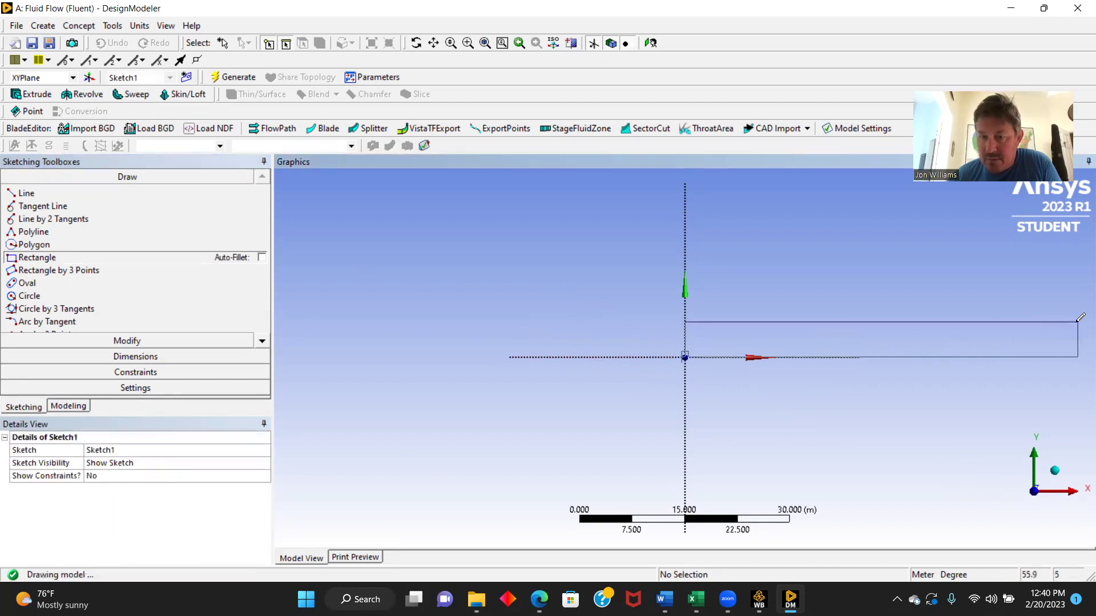
- Dimension the rectangle's height on its vertical edge at the origin and its length on the upper edge
left_click(137, 356)
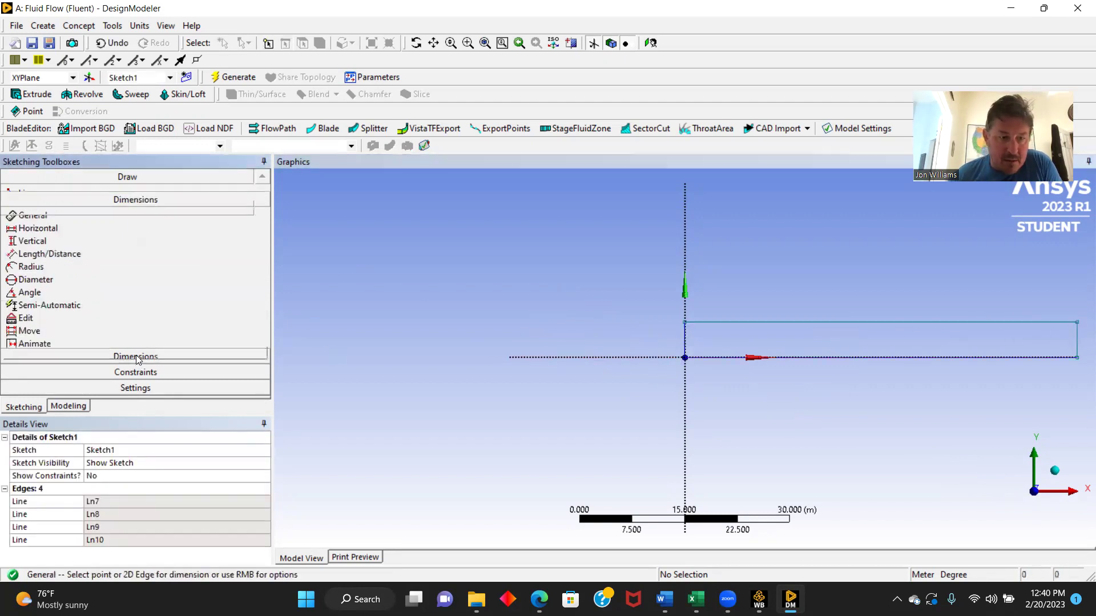
left_click(686, 338)
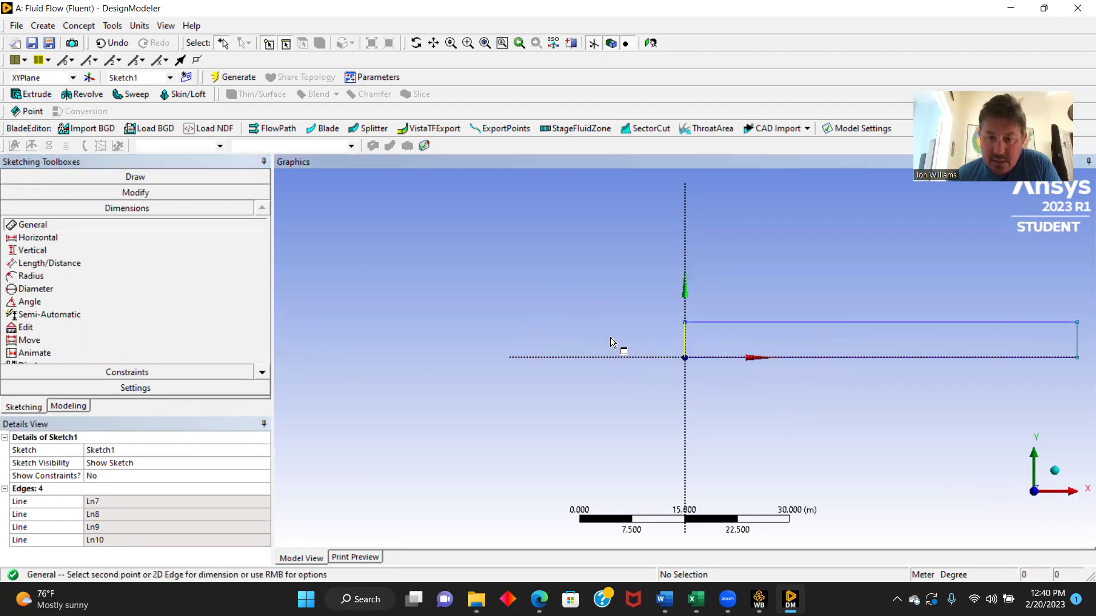
left_click(610, 338)
left_click(803, 322)
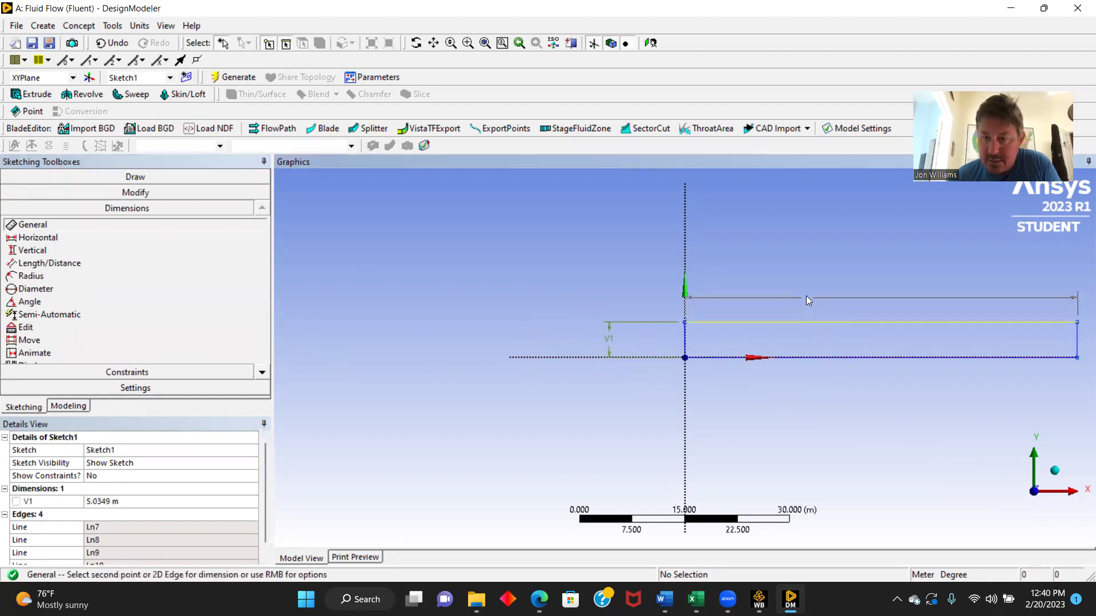
left_click(806, 264)
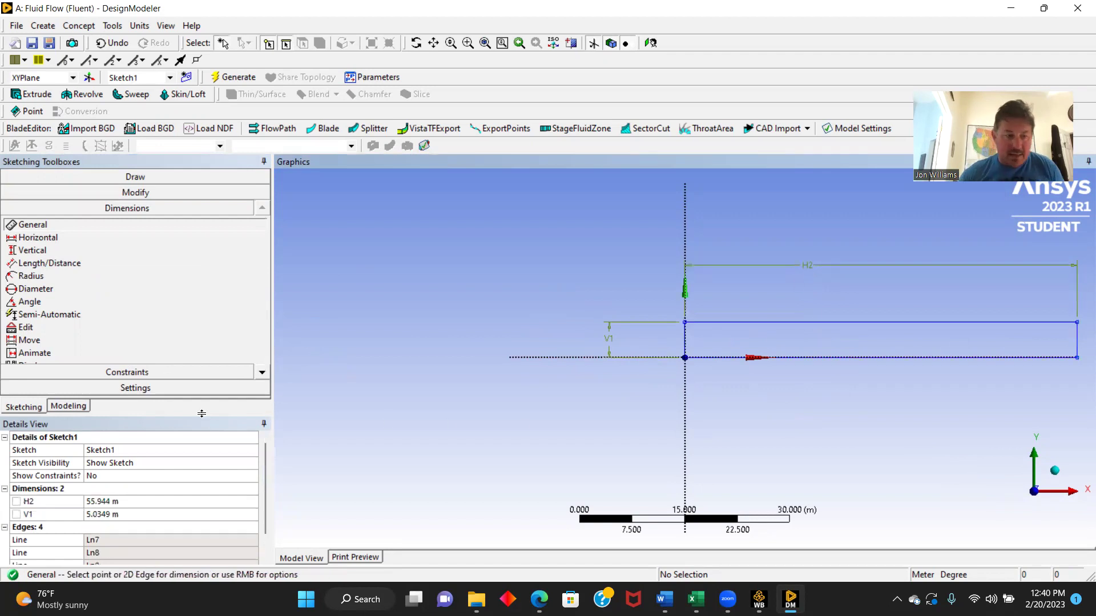
- Switch the units to millimetres and set the rectangle's length to 500 mm and its height to 10 mm
left_click(139, 26)
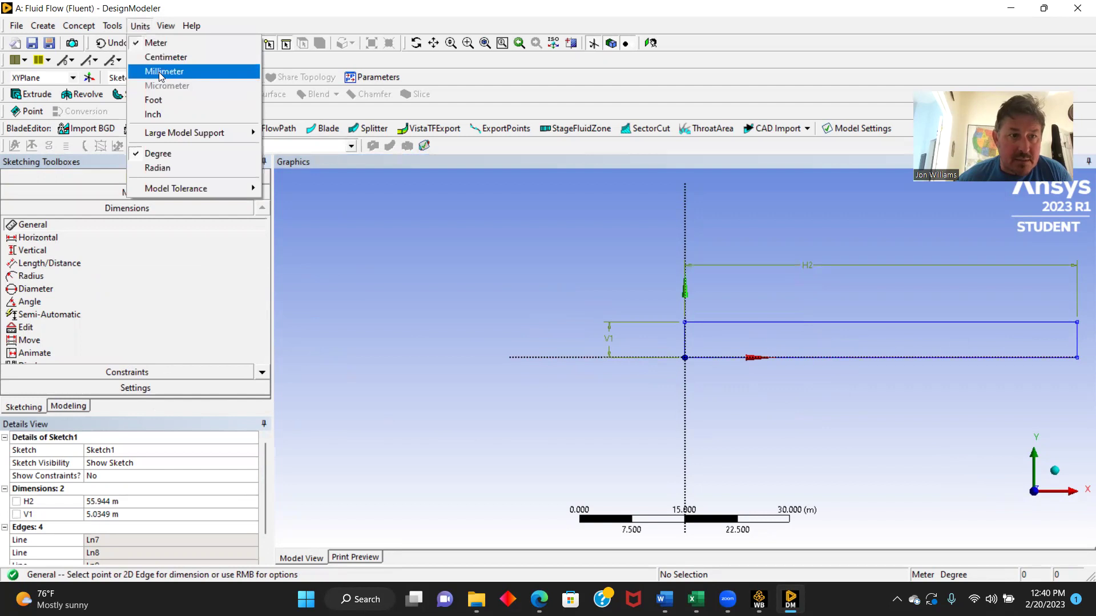
left_click(160, 73)
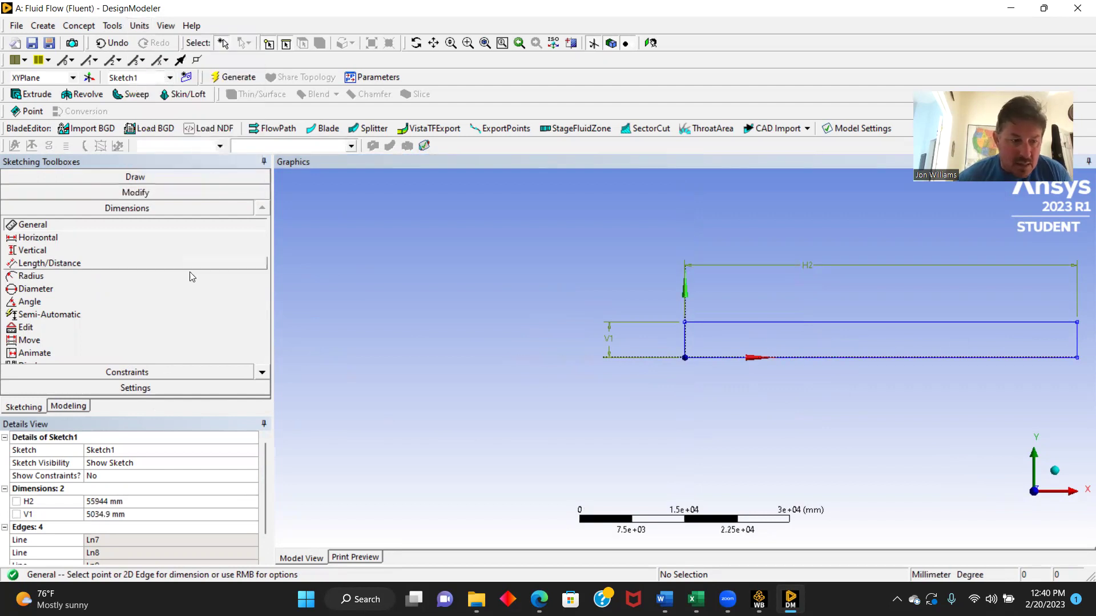
left_click(114, 502)
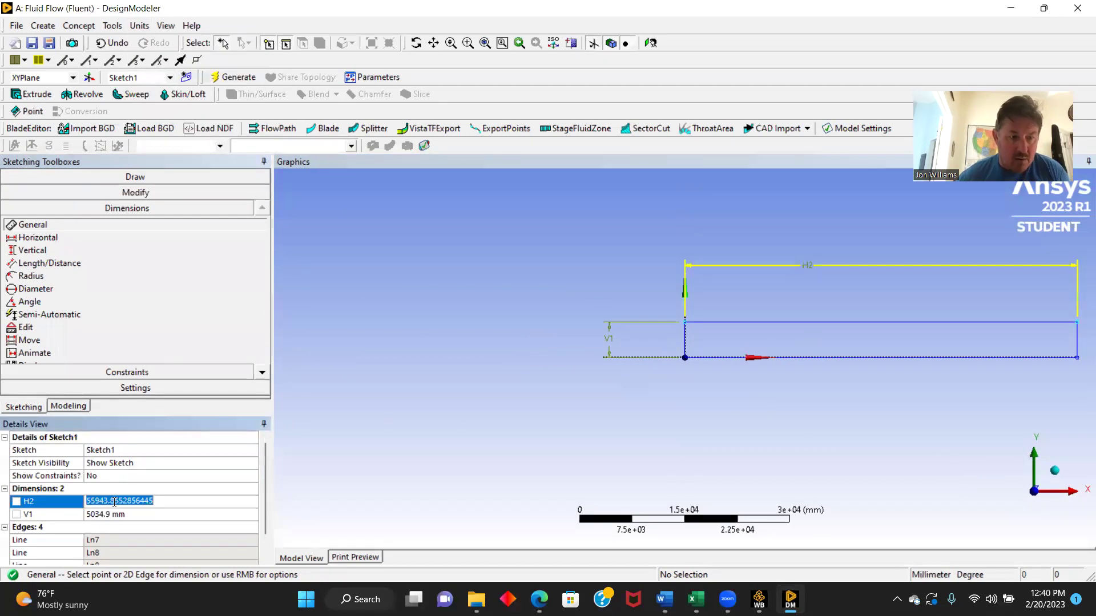
type("500")
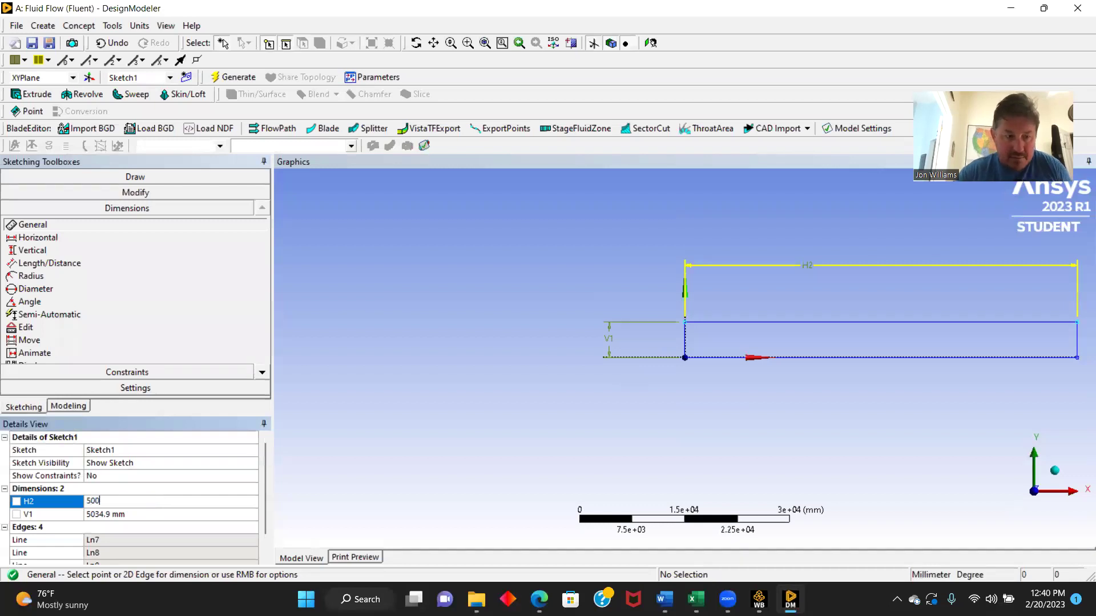
left_click(109, 515)
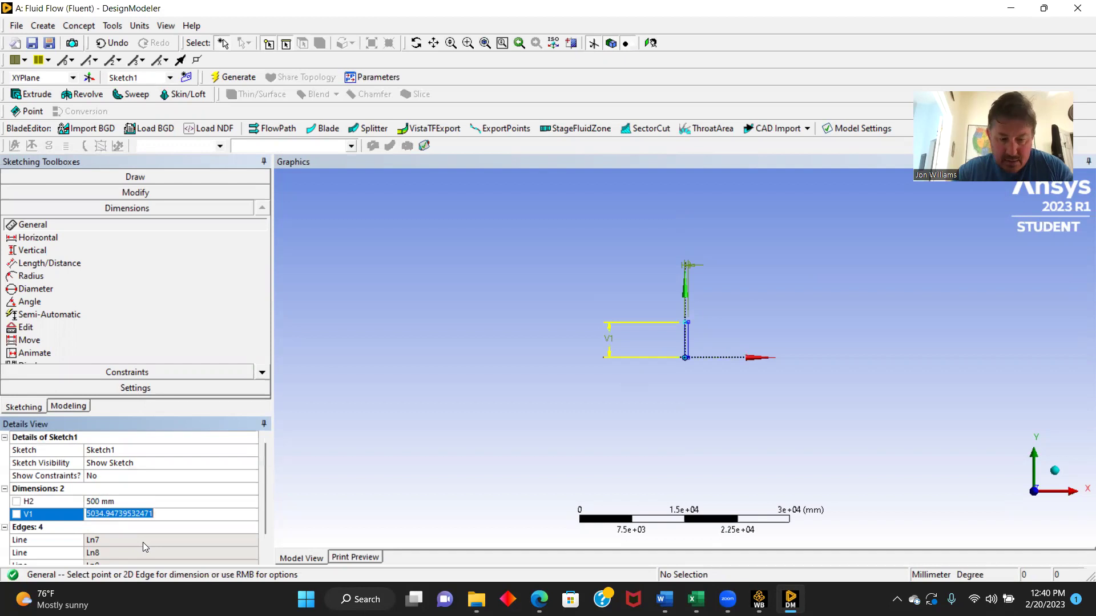
type("10")
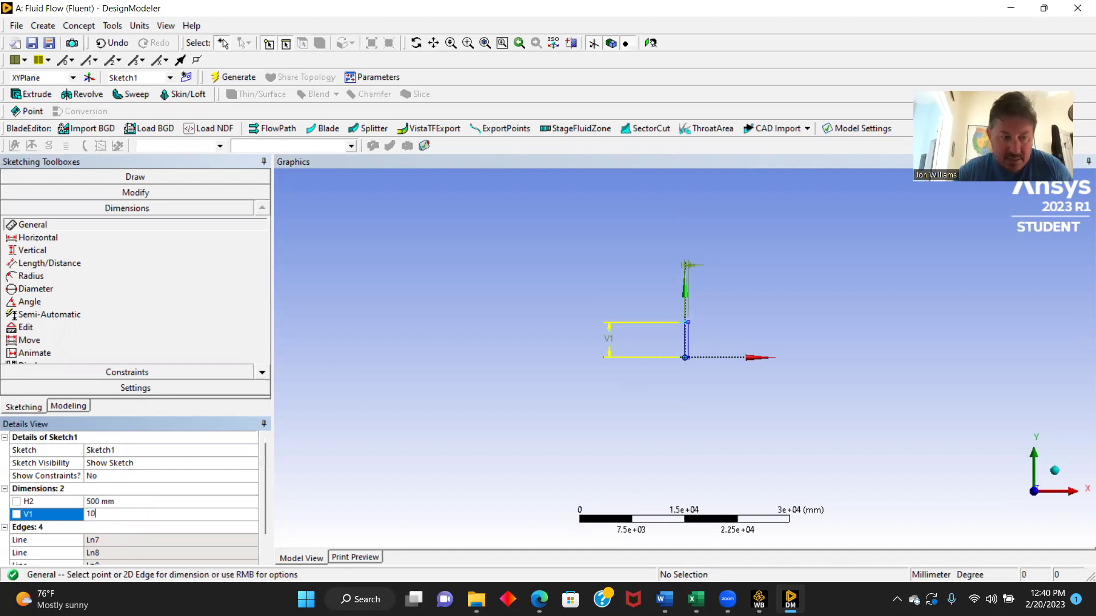
key("Return")
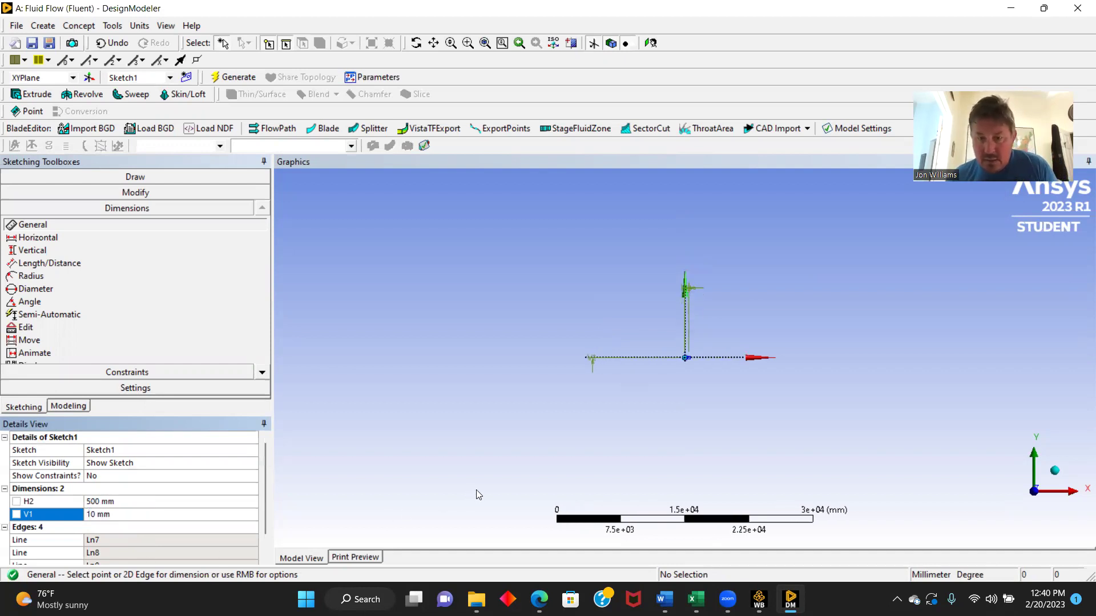
- Generate a surface from the sketch, box-selecting all of the rectangle's edges as the base objects
scroll(468, 436, "up", 10)
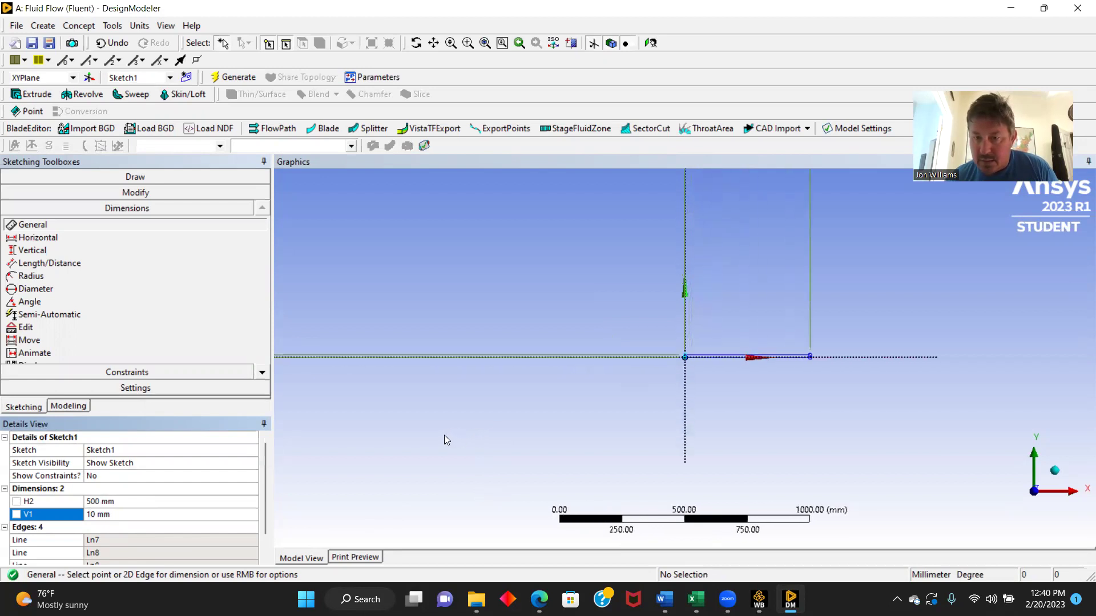
scroll(419, 436, "up", 3)
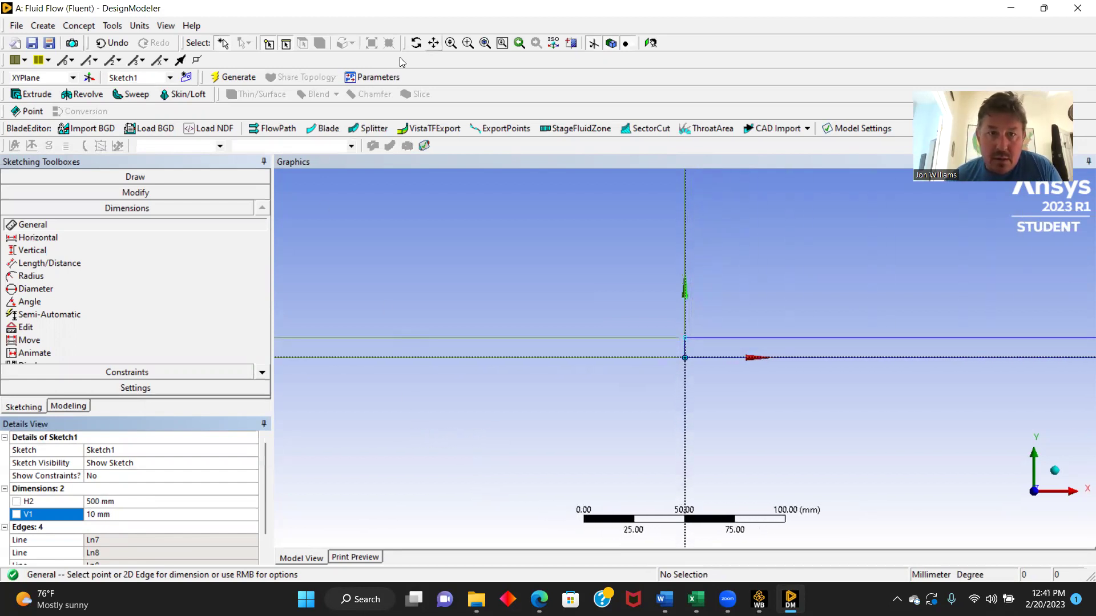
left_click(433, 43)
left_click_drag(785, 344, 399, 337)
scroll(399, 337, "down", 4)
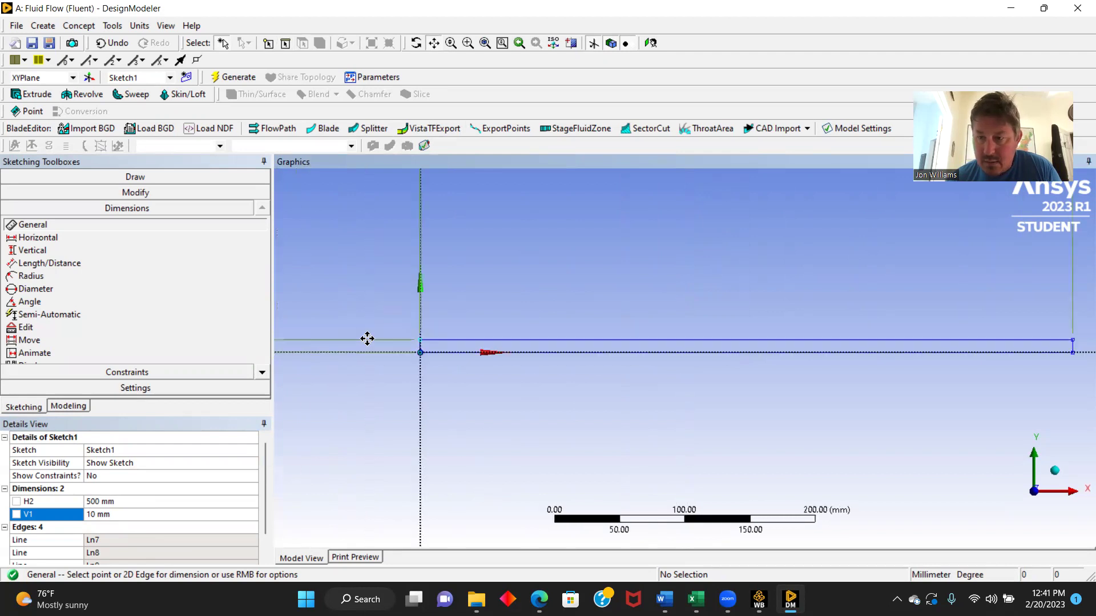
left_click_drag(634, 341, 590, 340)
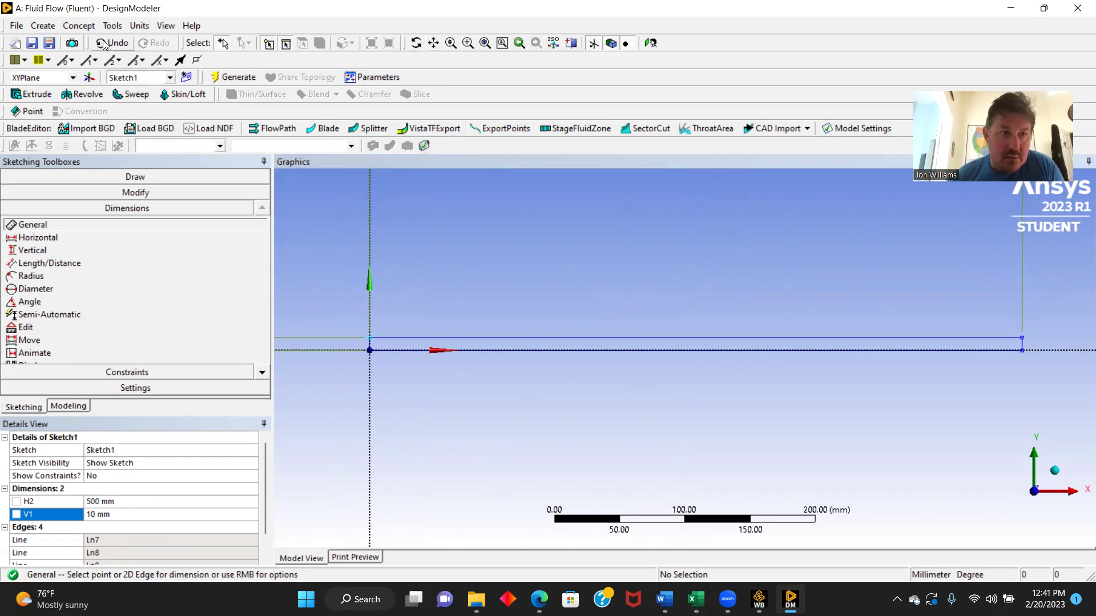
left_click(78, 27)
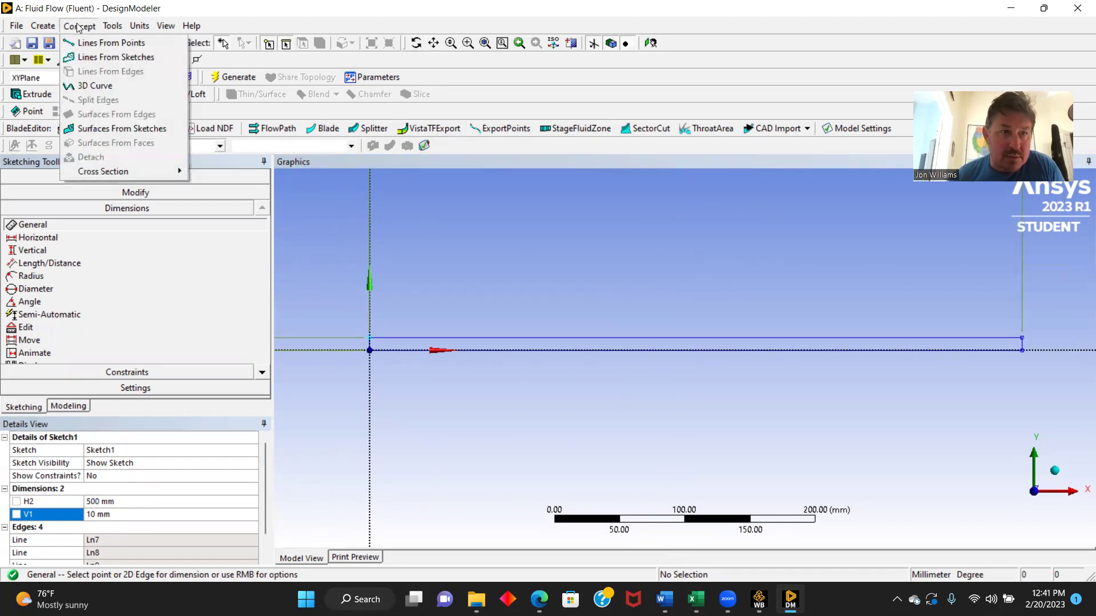
left_click(130, 132)
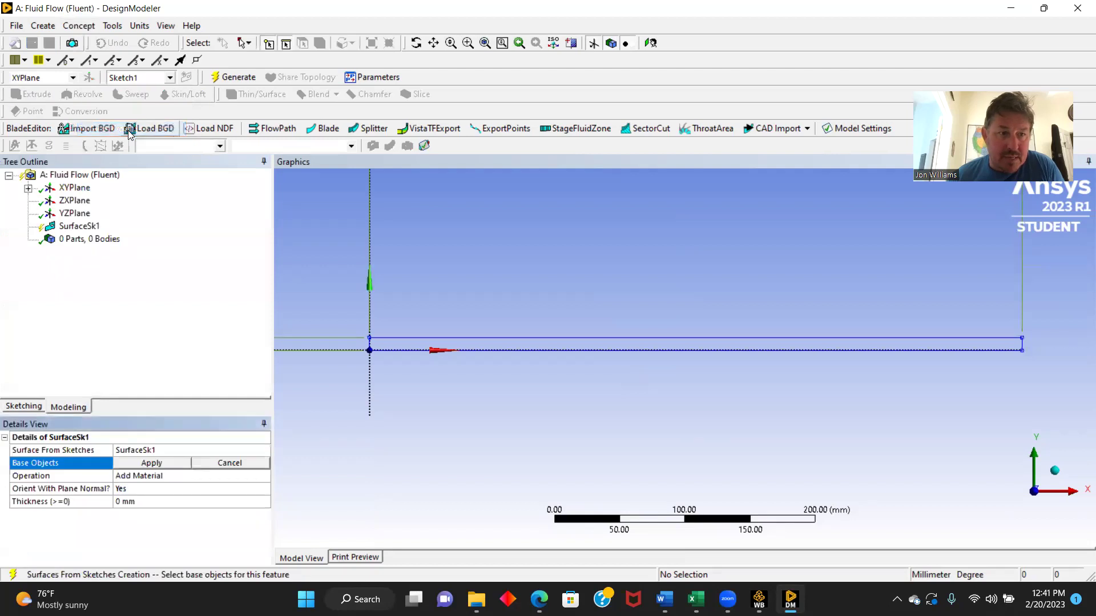
left_click(248, 42)
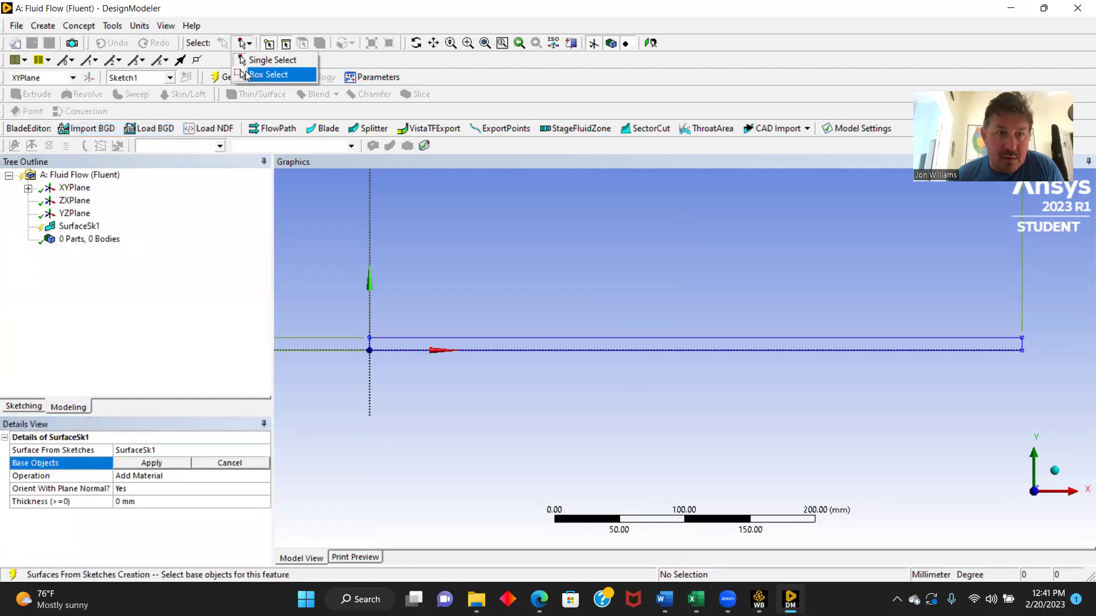
left_click(255, 76)
left_click_drag(361, 323, 1049, 393)
left_click(171, 462)
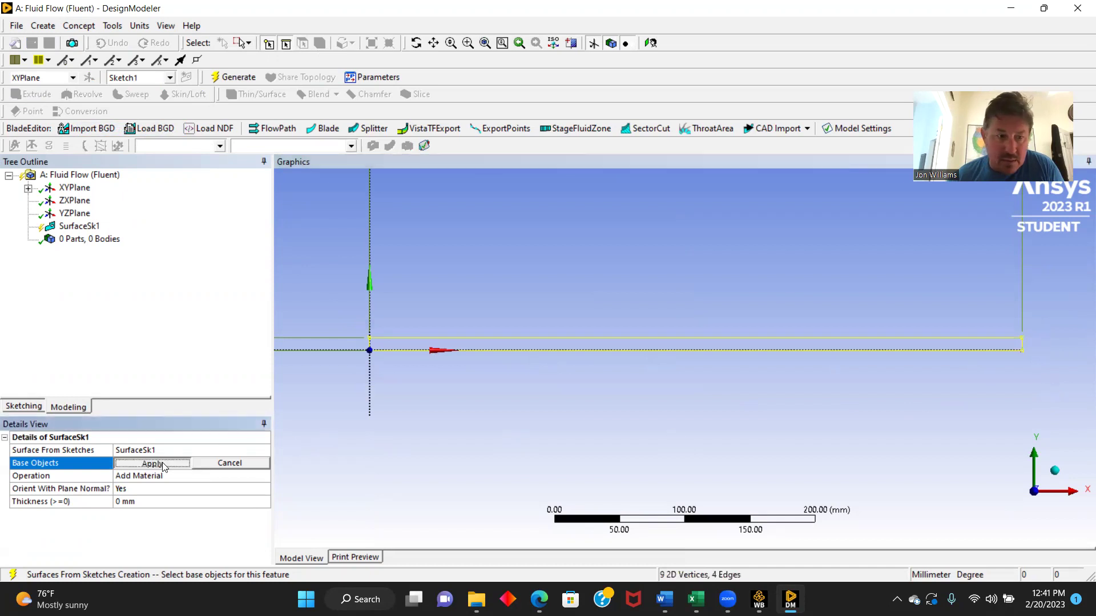
left_click(222, 81)
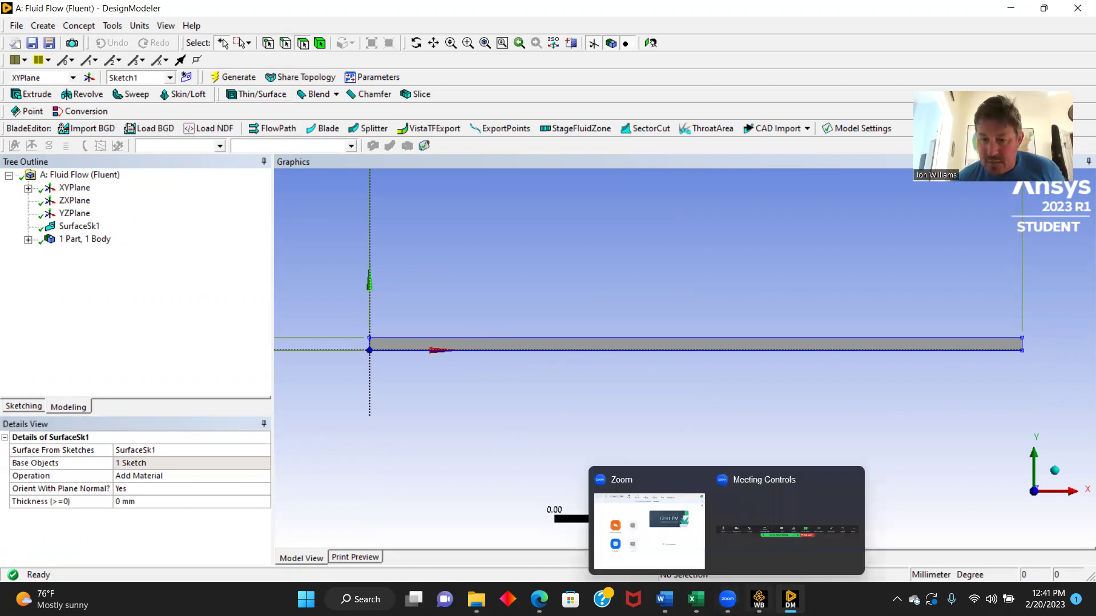
- Switch to Workbench, open the system's Mesh component in Meshing, and close DesignModeler
mouse_move(758, 599)
left_click(754, 547)
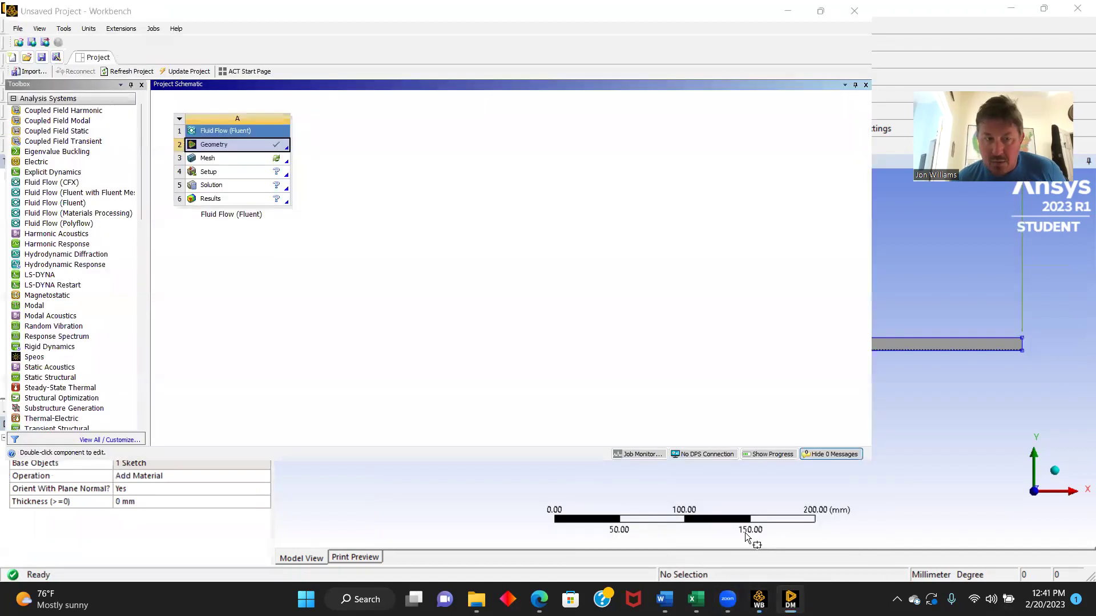
double_click(238, 161)
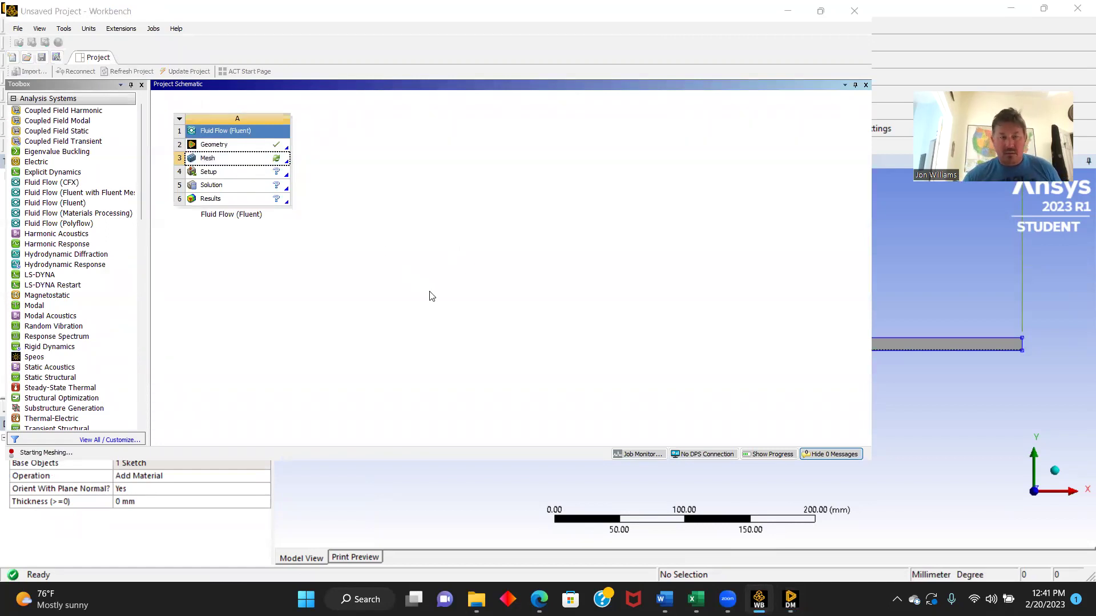
mouse_move(790, 599)
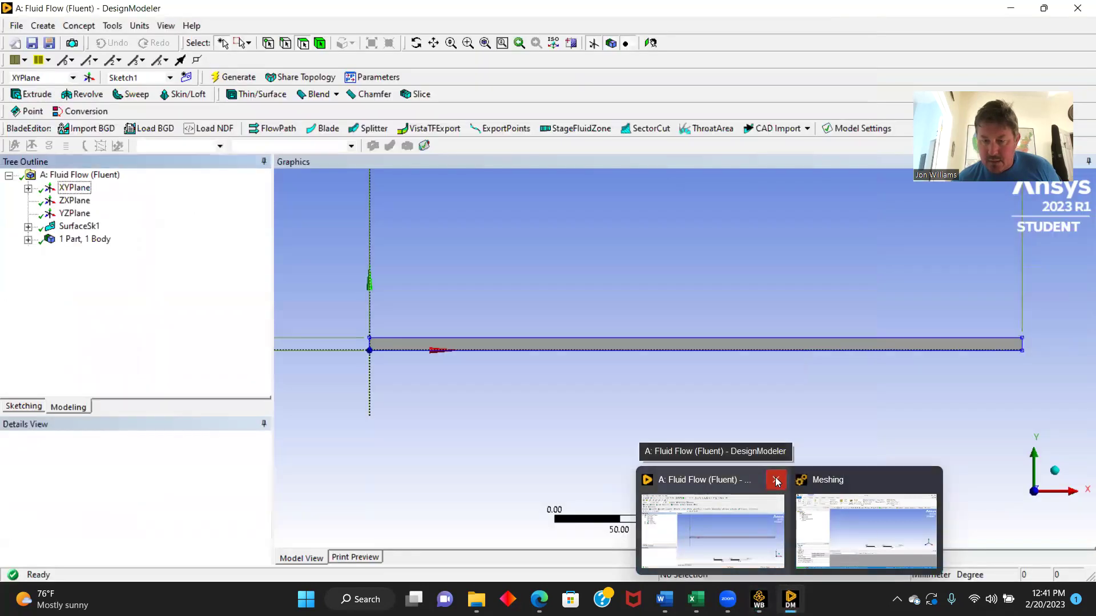
left_click(775, 483)
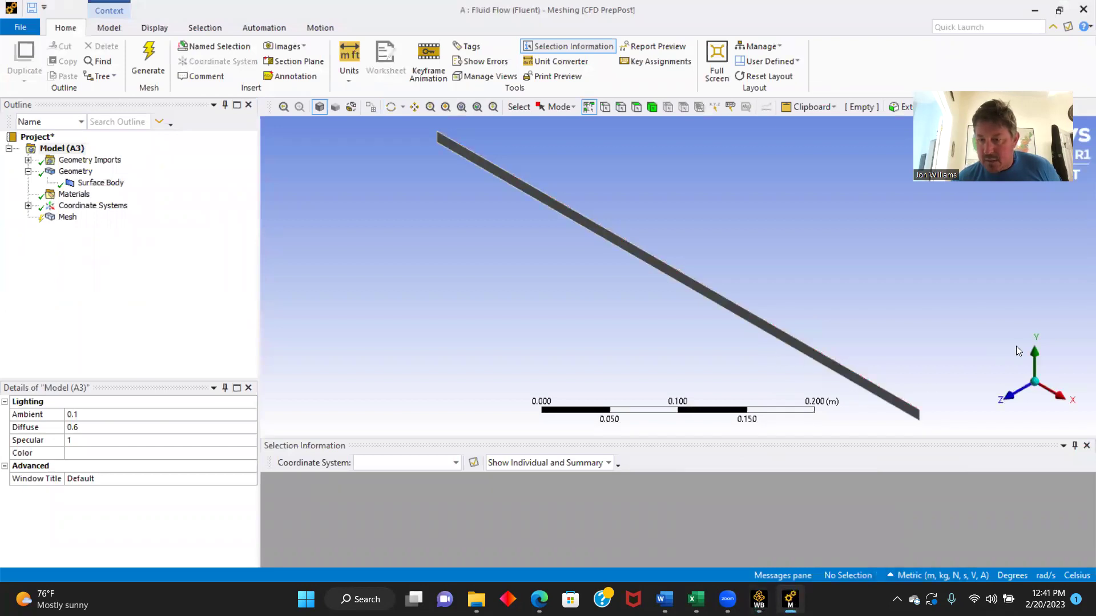
- Insert a mesh method scoped to the channel's surface body and generate the initial mesh
left_click(1014, 390)
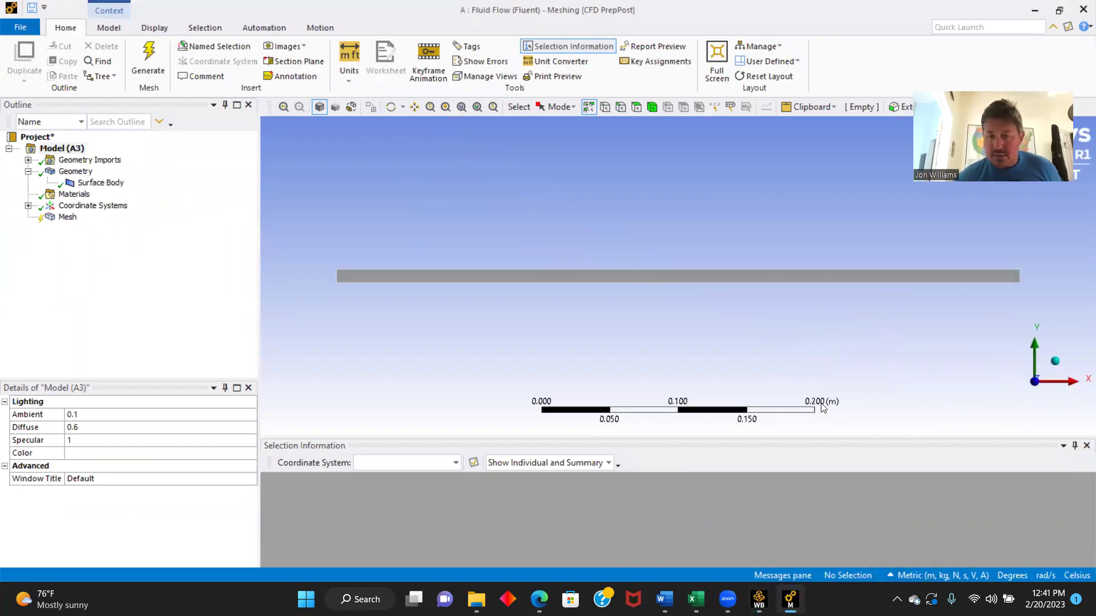
right_click(67, 217)
mouse_move(105, 223)
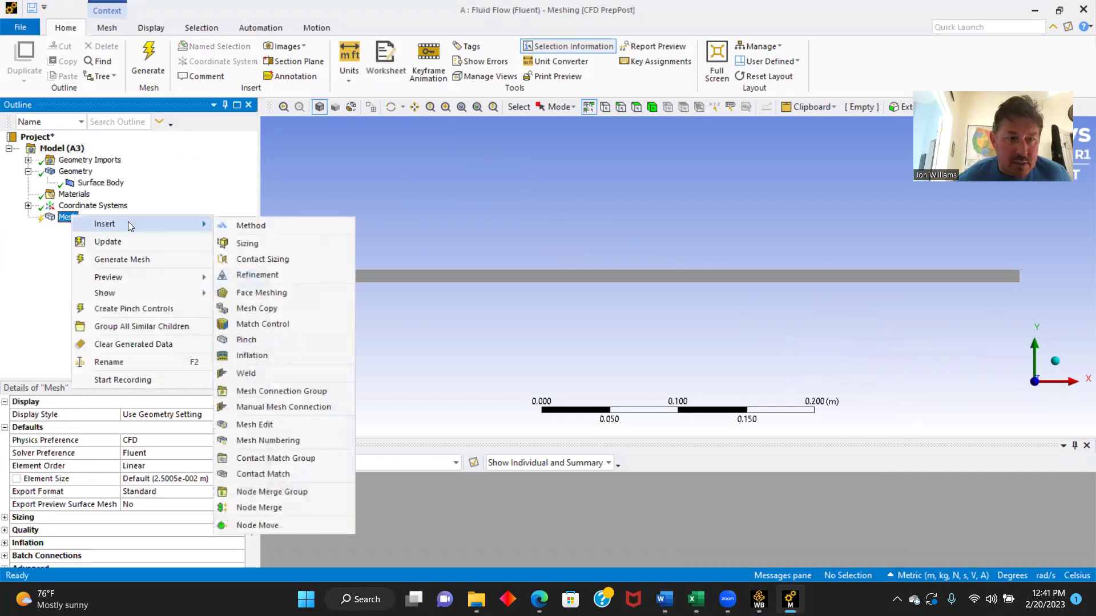
left_click(384, 224)
left_click(395, 276)
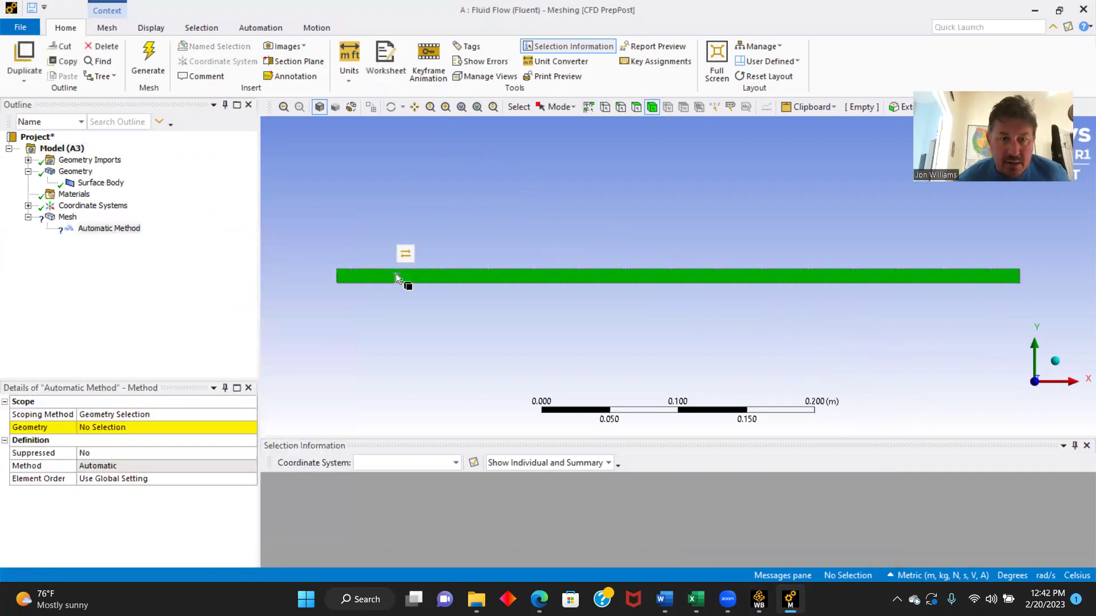
left_click(129, 429)
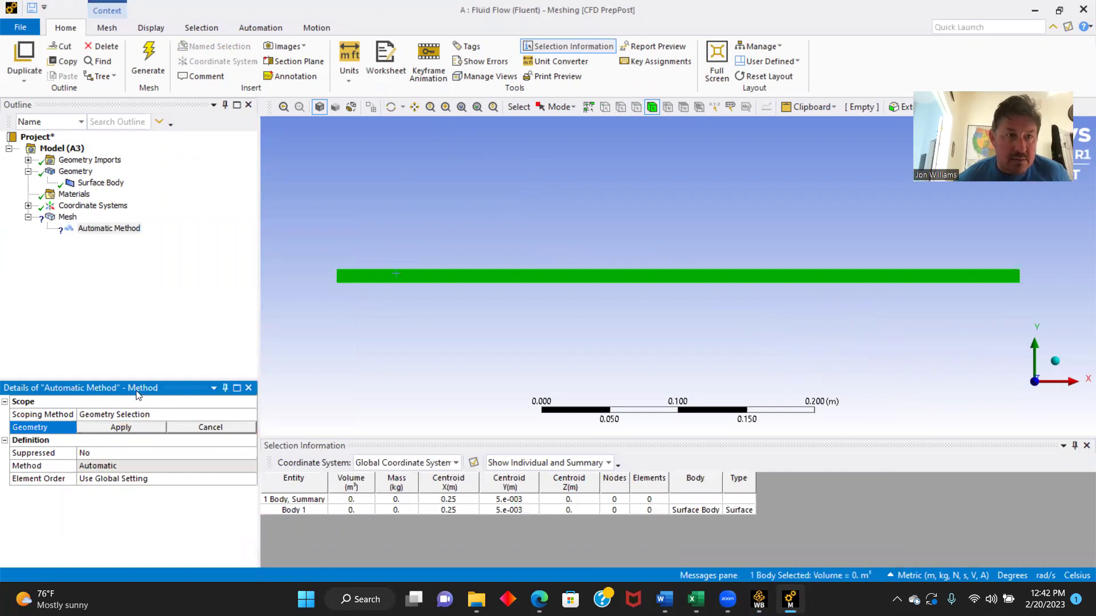
left_click(133, 427)
left_click(148, 61)
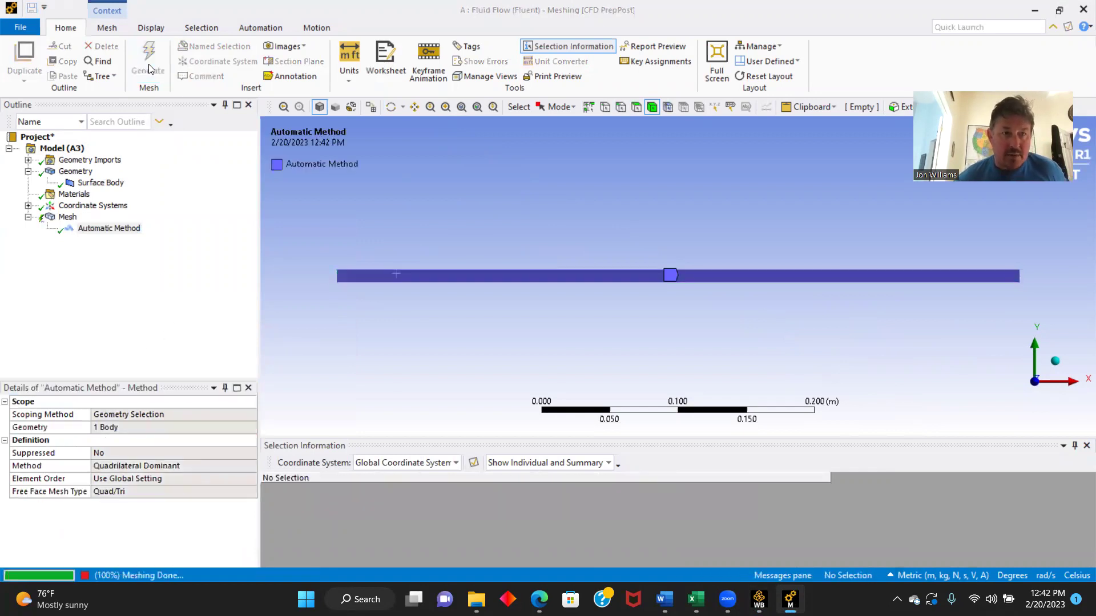
- Insert a mesh sizing scoped to the channel's two short vertical end edges
right_click(67, 218)
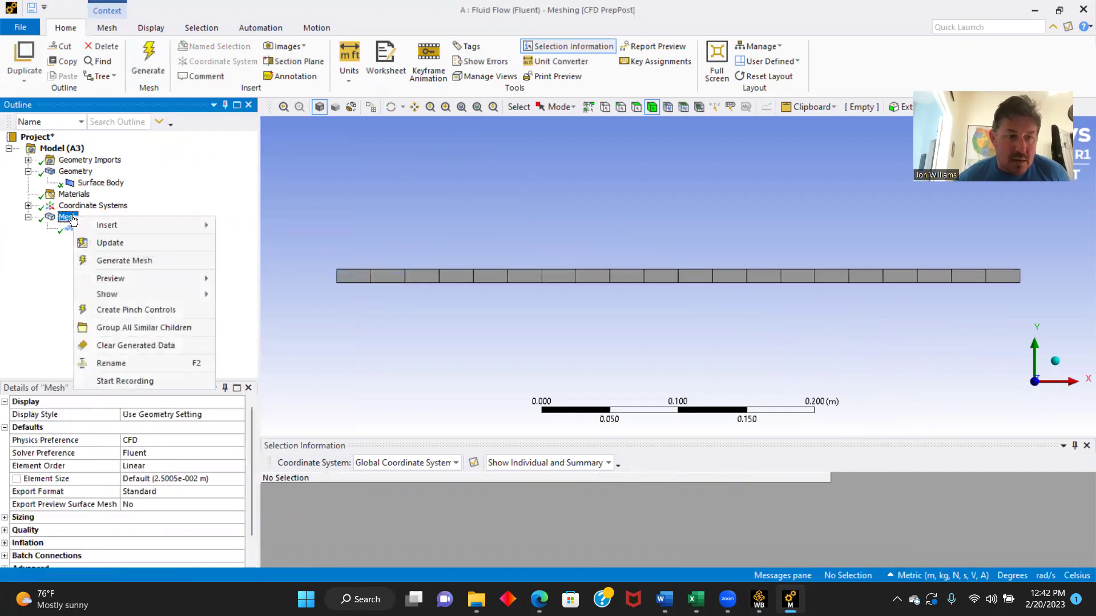
mouse_move(126, 229)
left_click(257, 244)
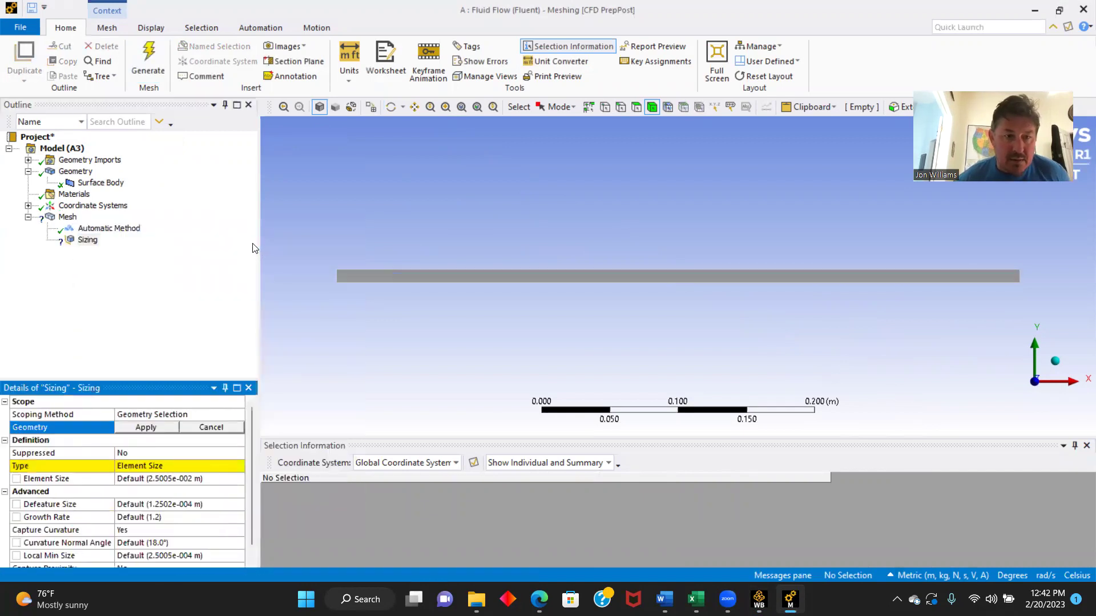
left_click(622, 108)
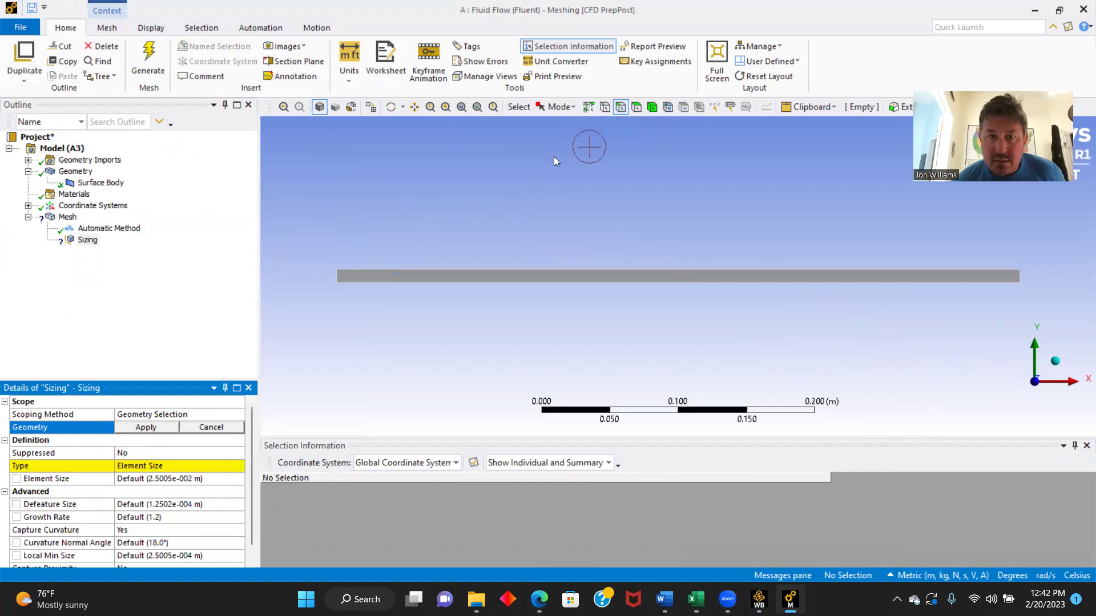
left_click(337, 278)
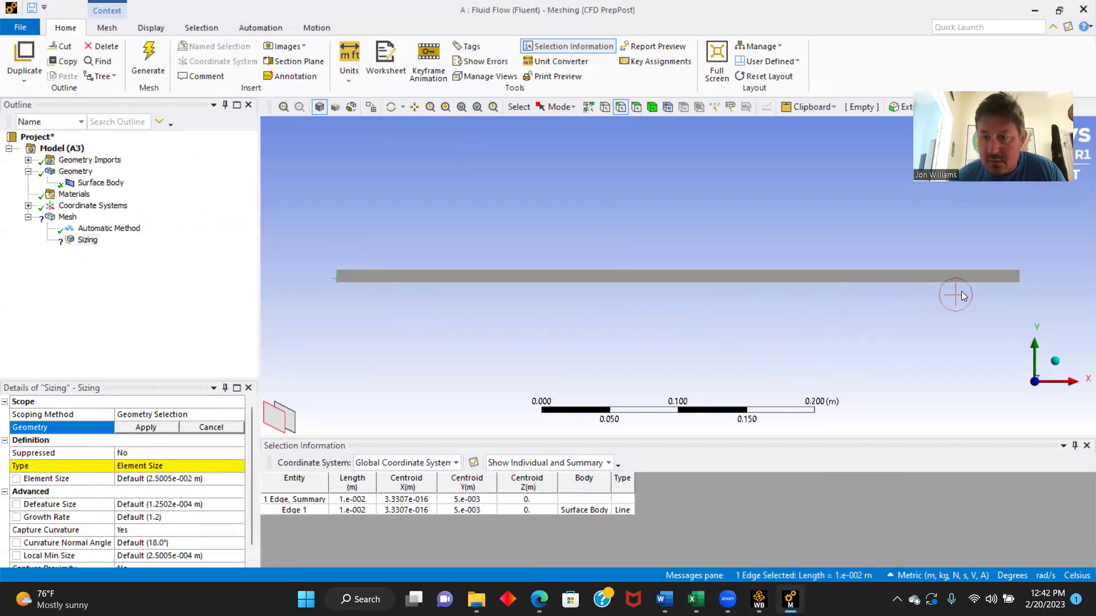
left_click(1019, 276, "ctrl")
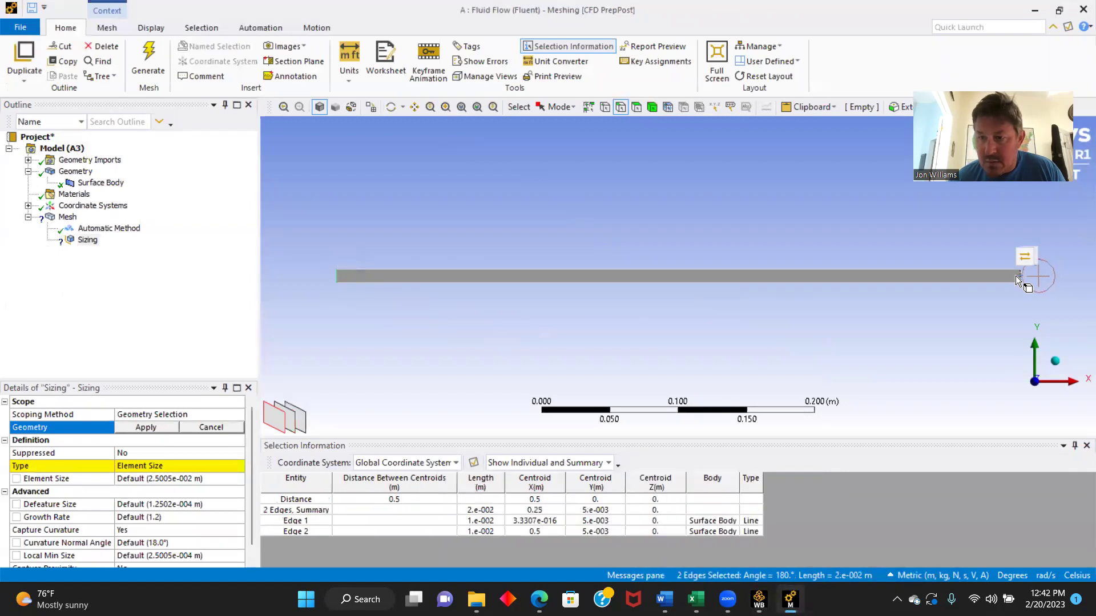
left_click(146, 428)
- Define the end-edge sizing by Number of Divisions with 100 divisions and generate the mesh
left_click(231, 466)
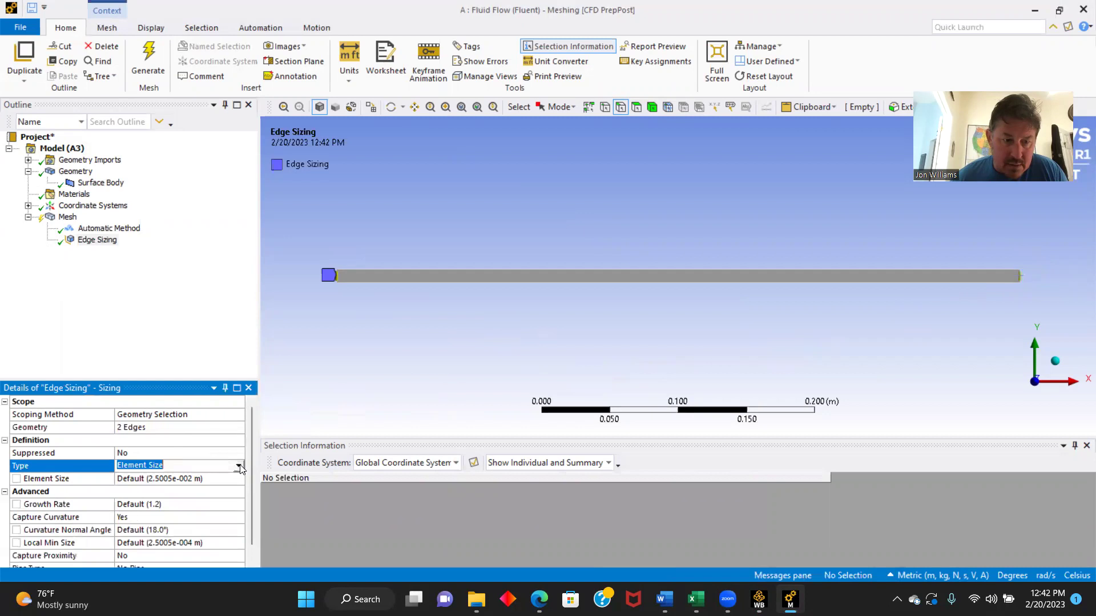
left_click(238, 466)
left_click(155, 487)
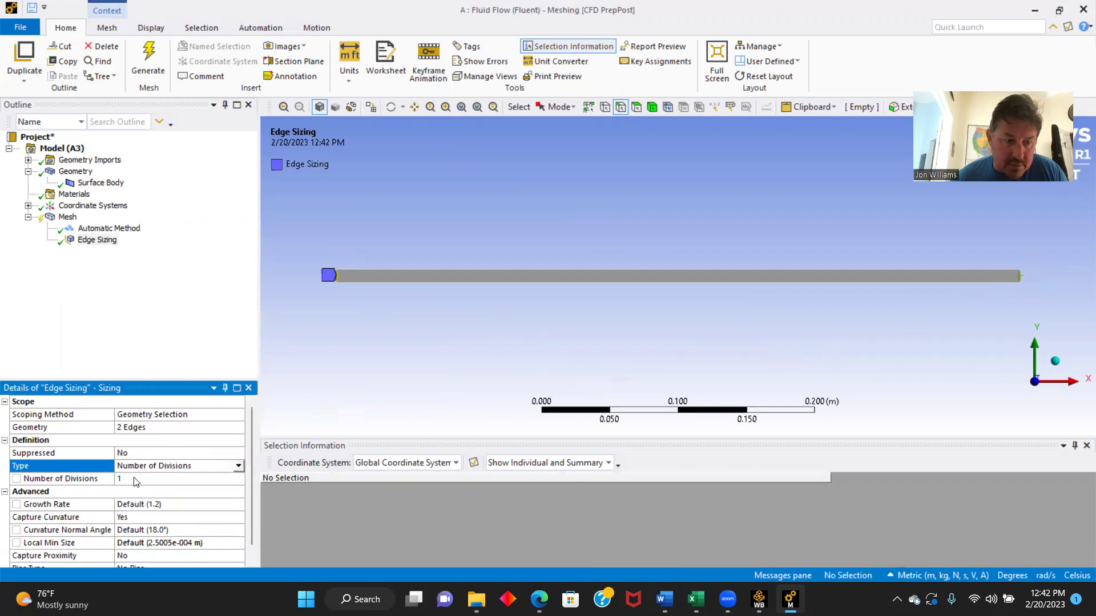
left_click(129, 477)
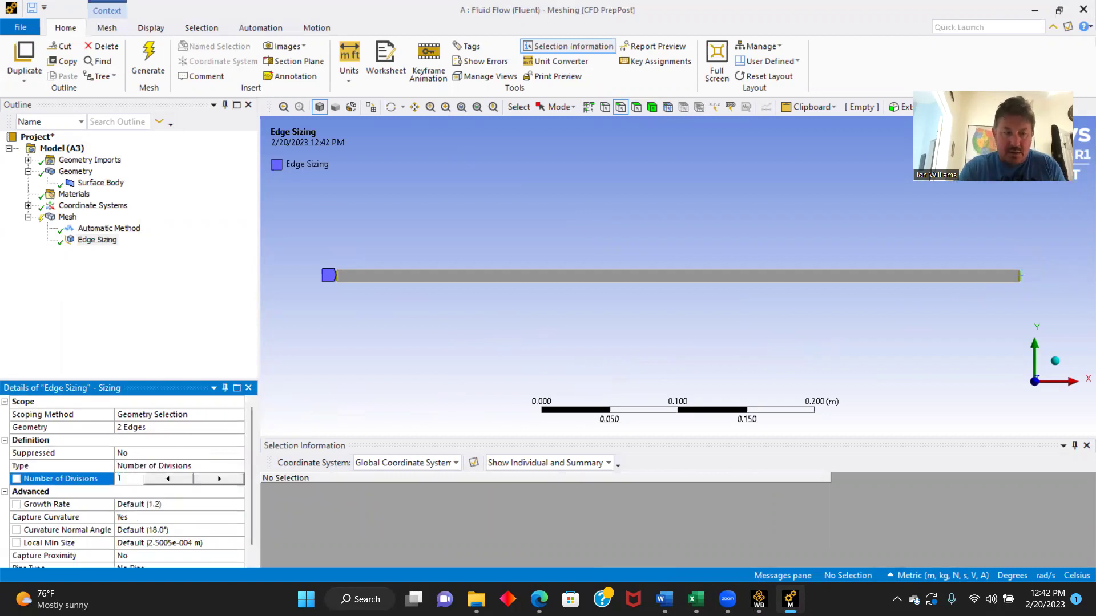
type("100")
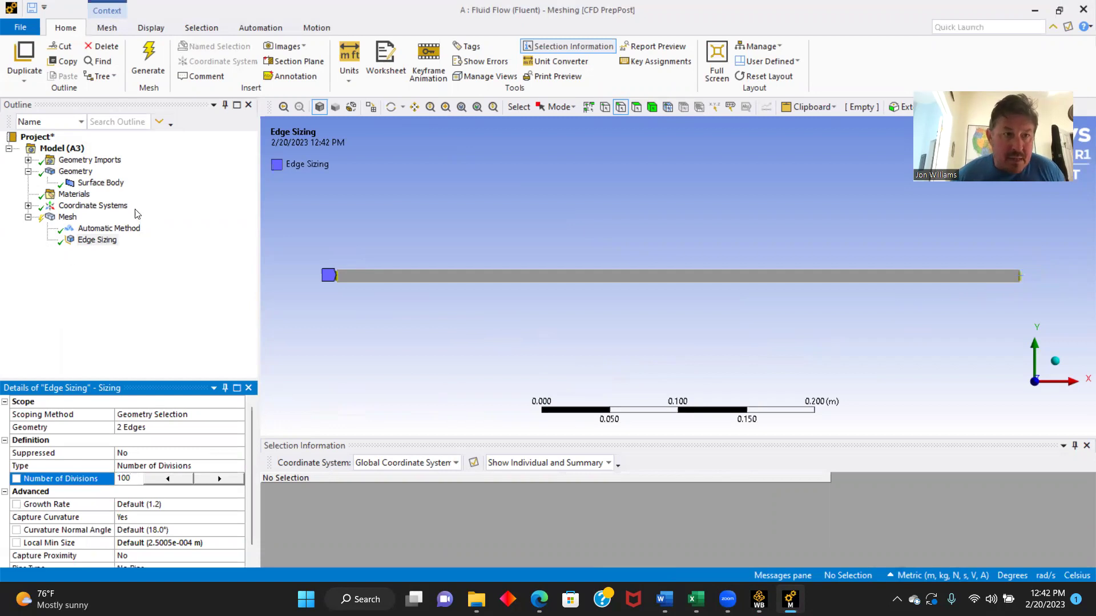
left_click(150, 70)
left_click(150, 70)
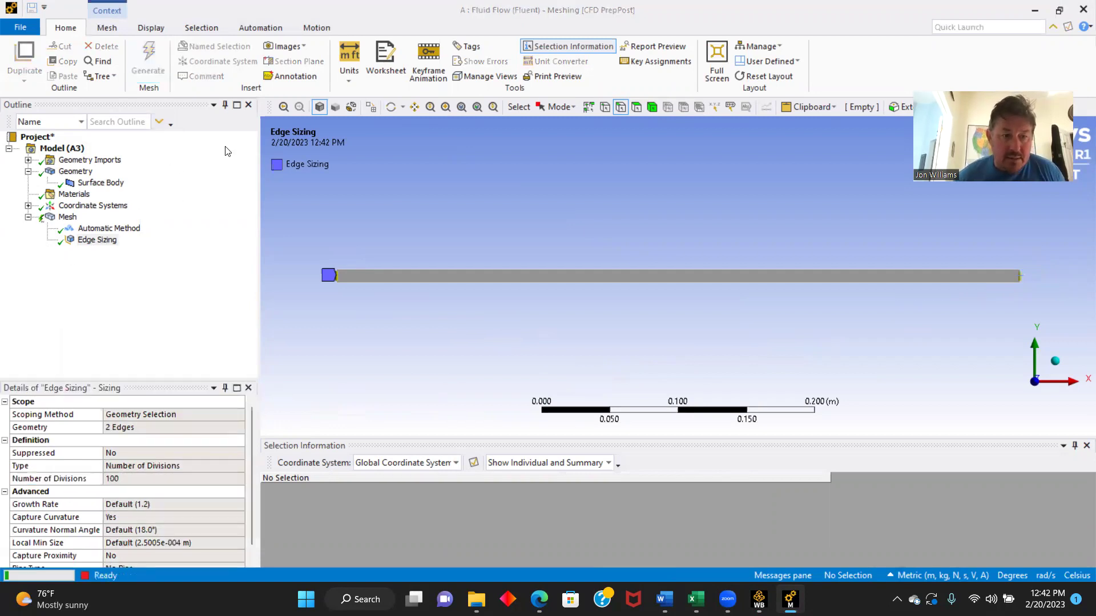
- Insert a second mesh sizing scoped to the channel's long upper and lower edges
right_click(64, 216)
mouse_move(104, 227)
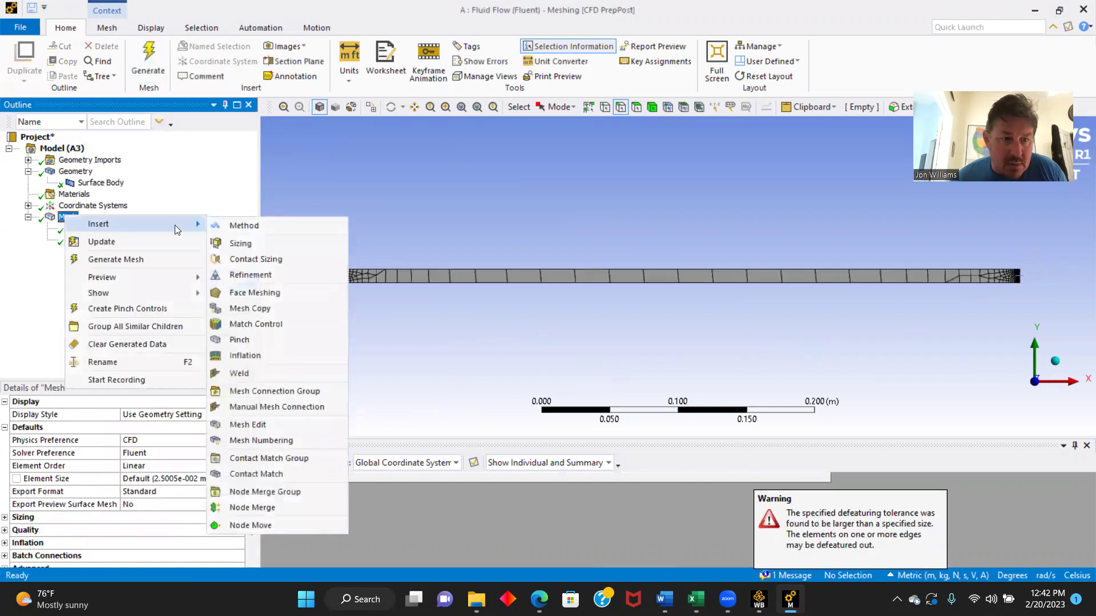
left_click(240, 243)
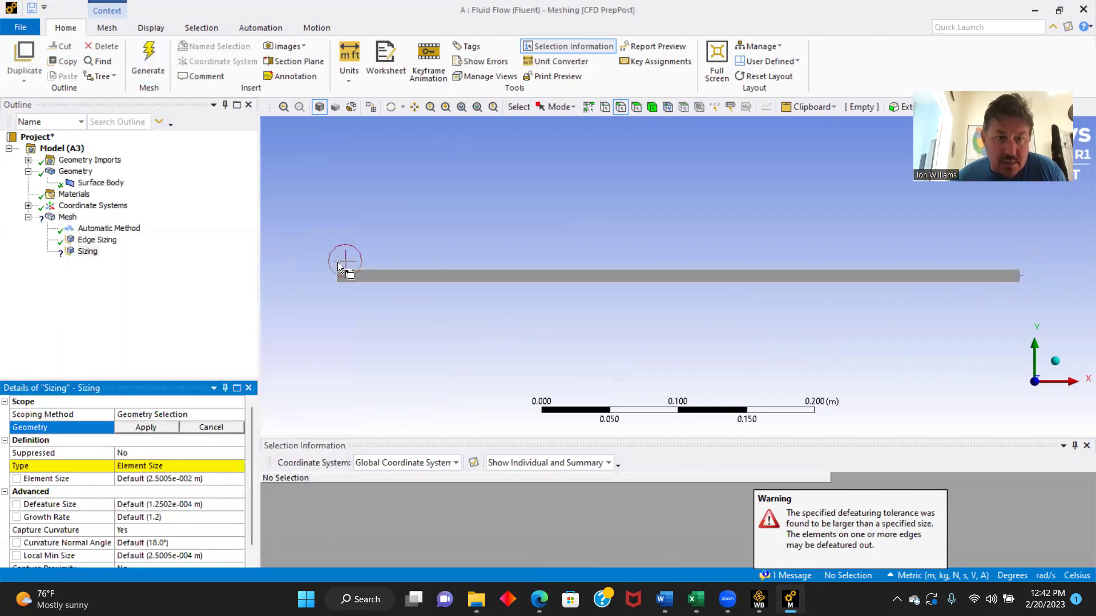
left_click(528, 269)
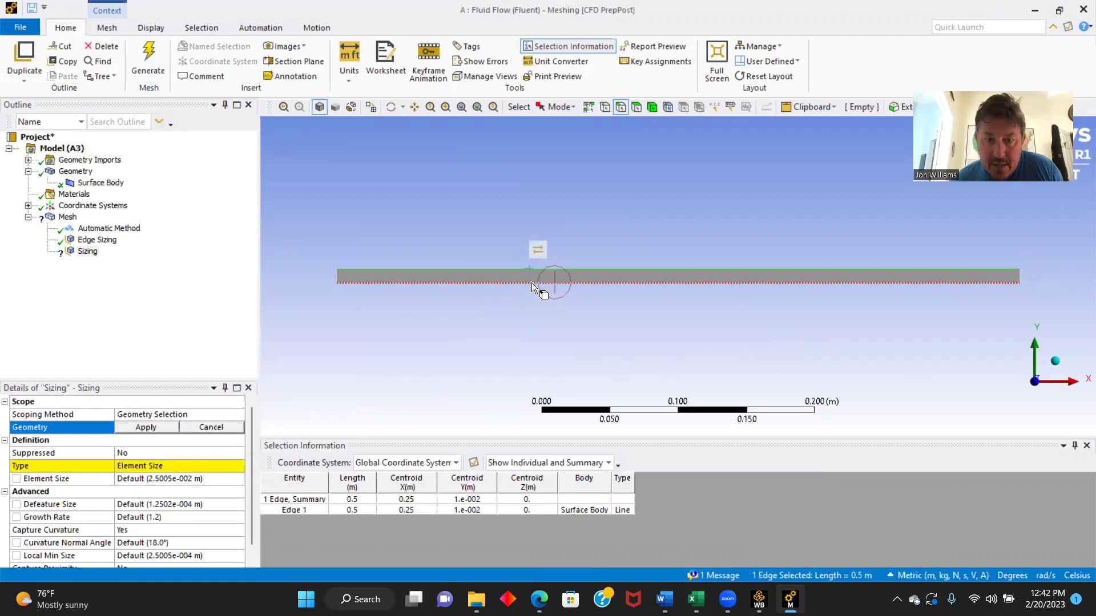
left_click(533, 283, "ctrl")
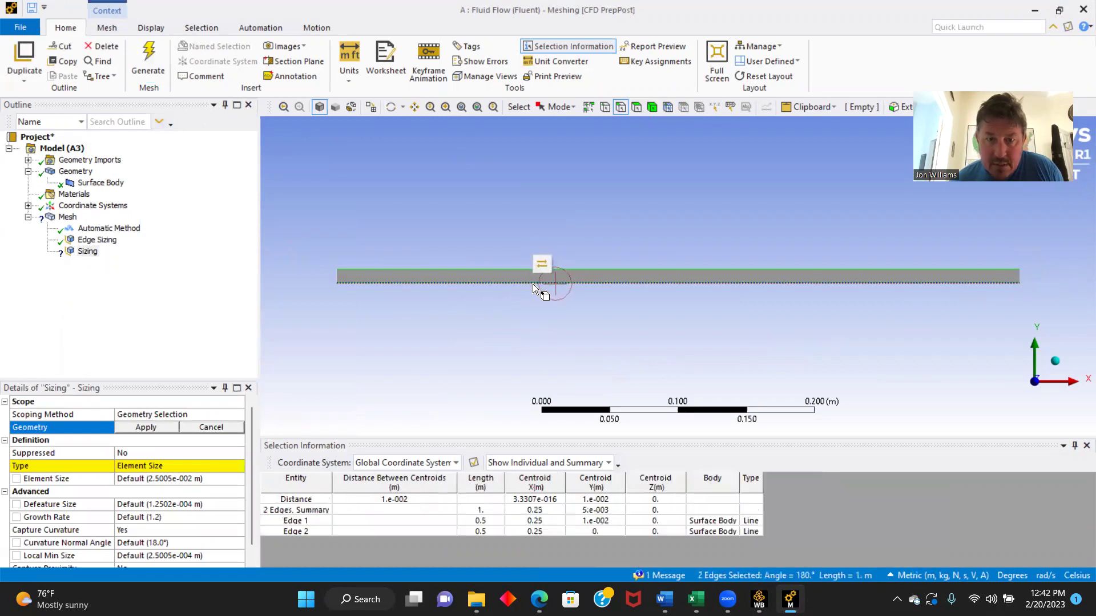
left_click(143, 427)
- Define the long-edge sizing by Number of Divisions with 500 divisions, then generate and display the mesh
left_click(241, 466)
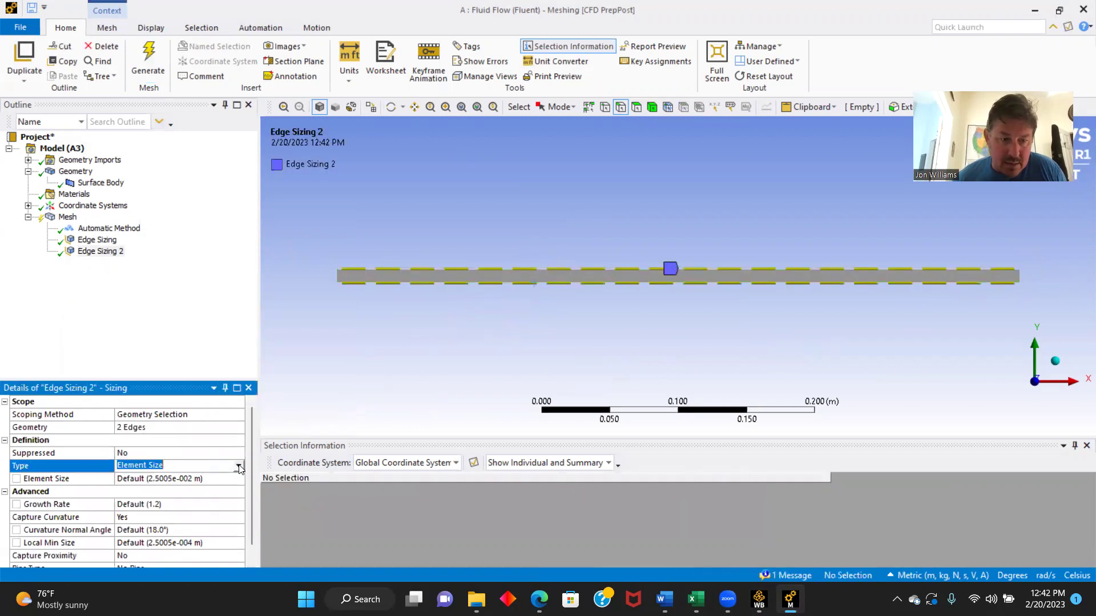
left_click(238, 465)
left_click(157, 487)
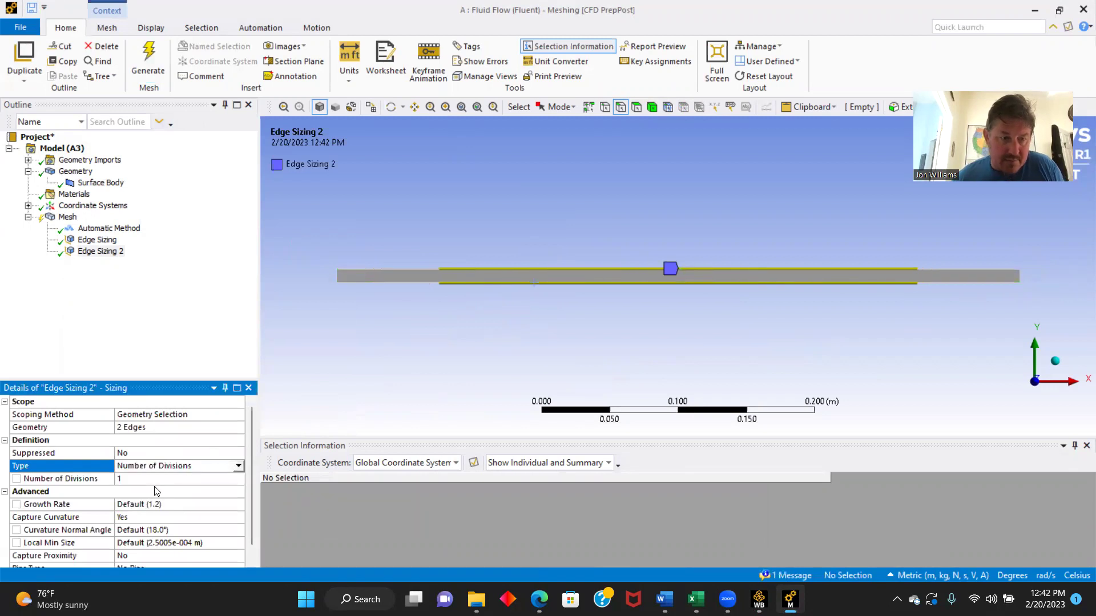
left_click(123, 478)
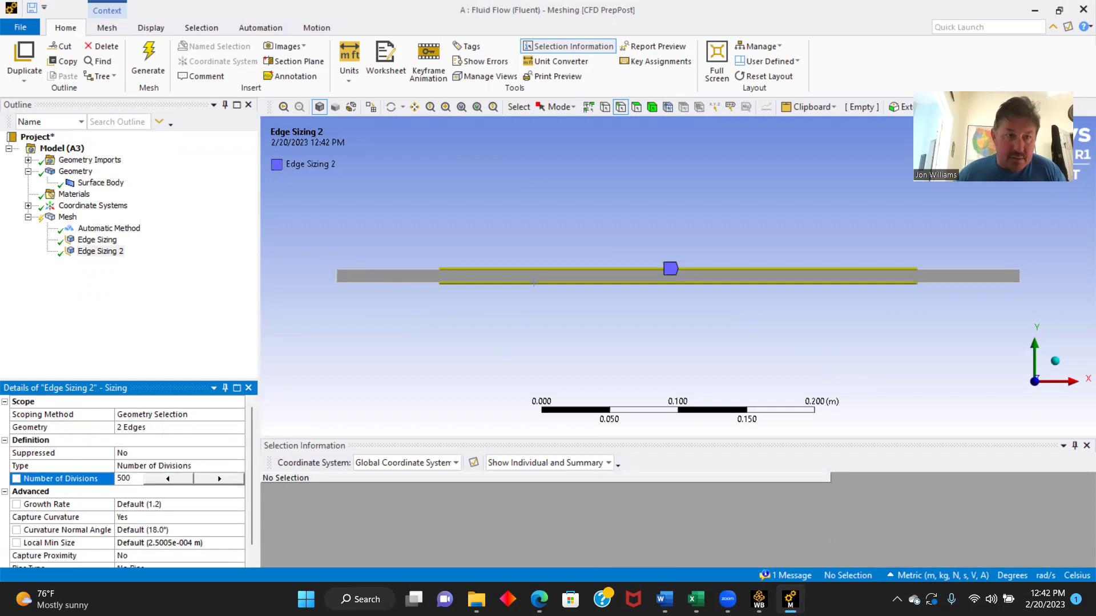
left_click(147, 64)
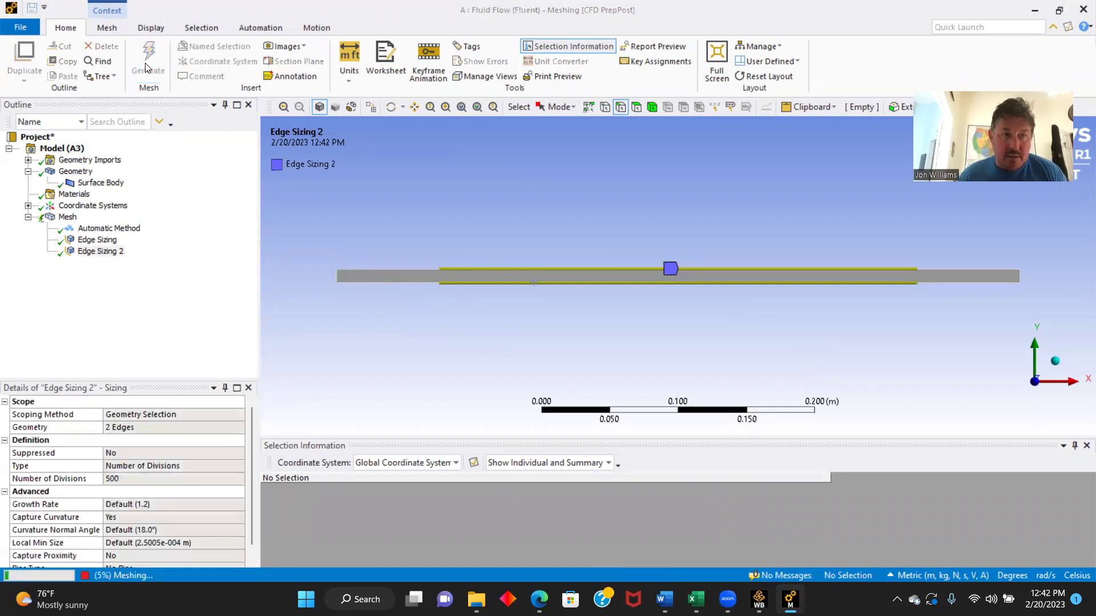
left_click(67, 219)
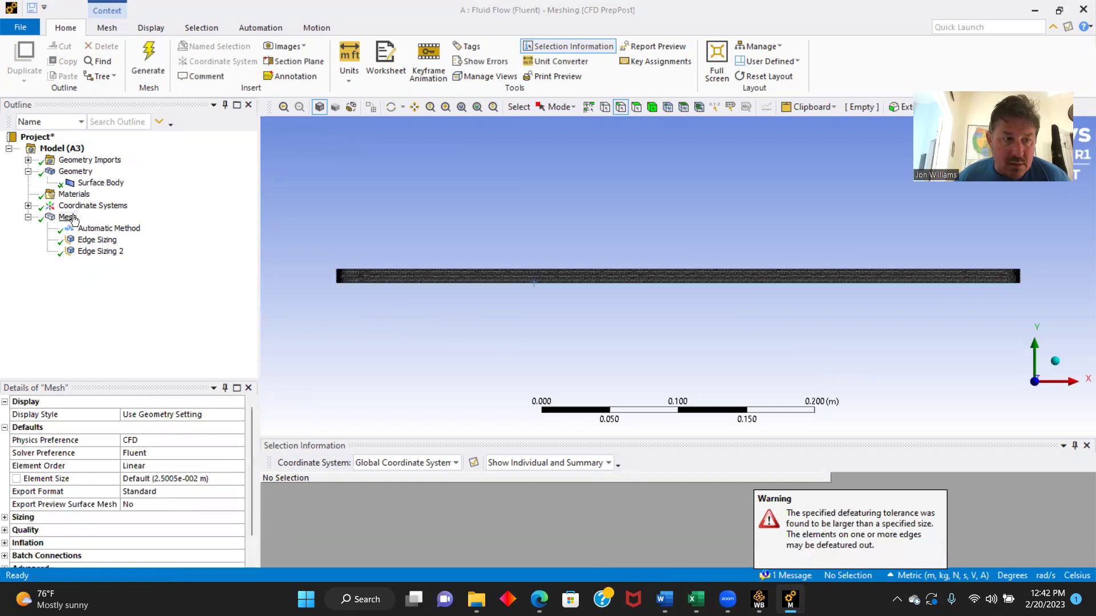
- Insert a Face Meshing control on the channel face and regenerate the mesh
right_click(73, 220)
mouse_move(133, 226)
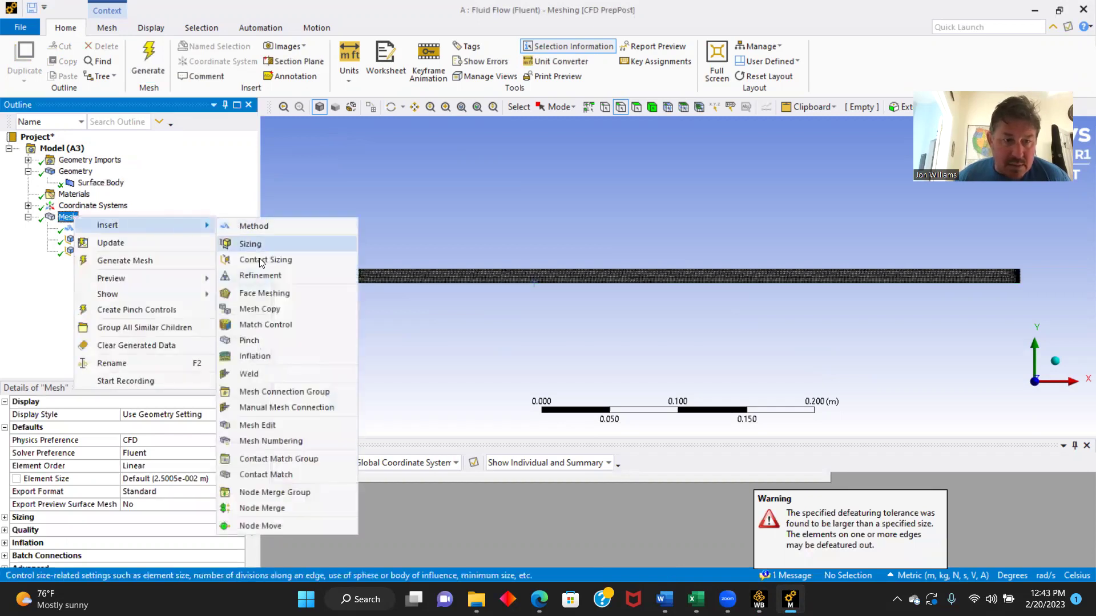
left_click(266, 294)
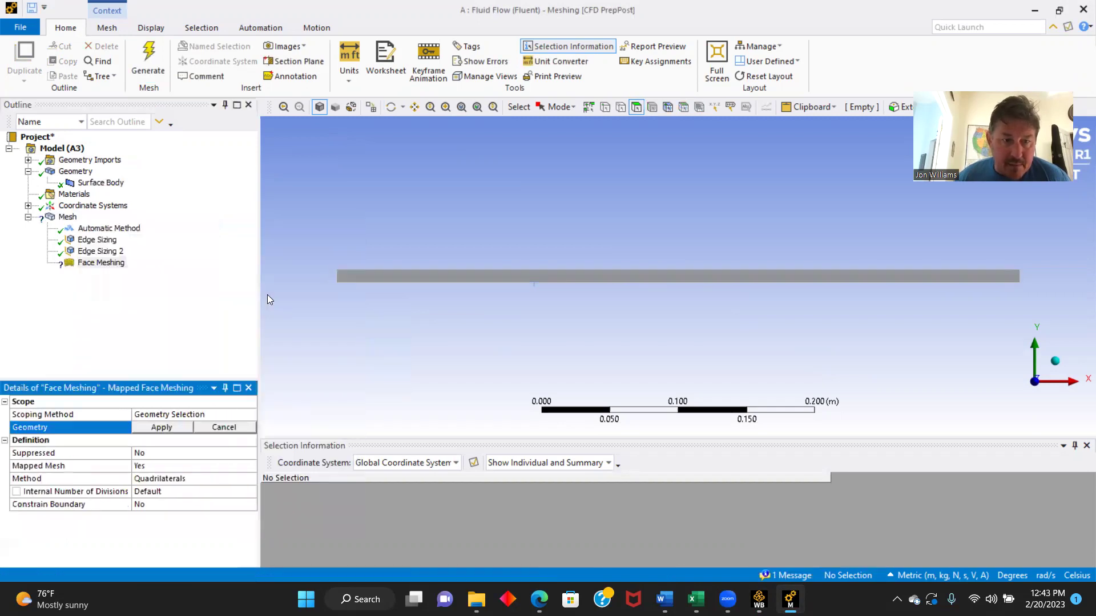
left_click(385, 276)
left_click(168, 428)
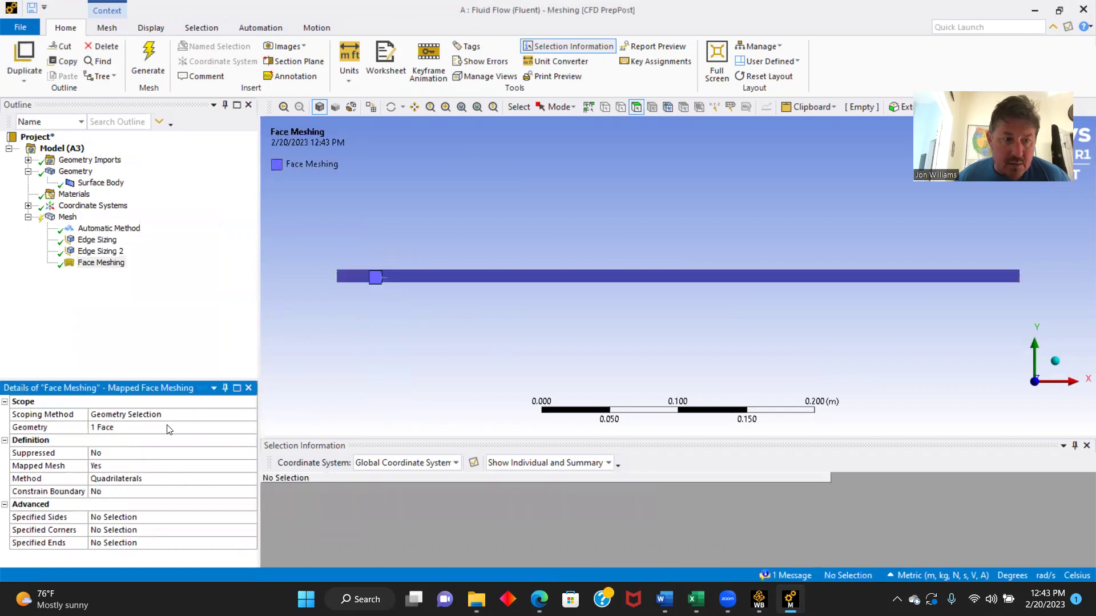
left_click(149, 65)
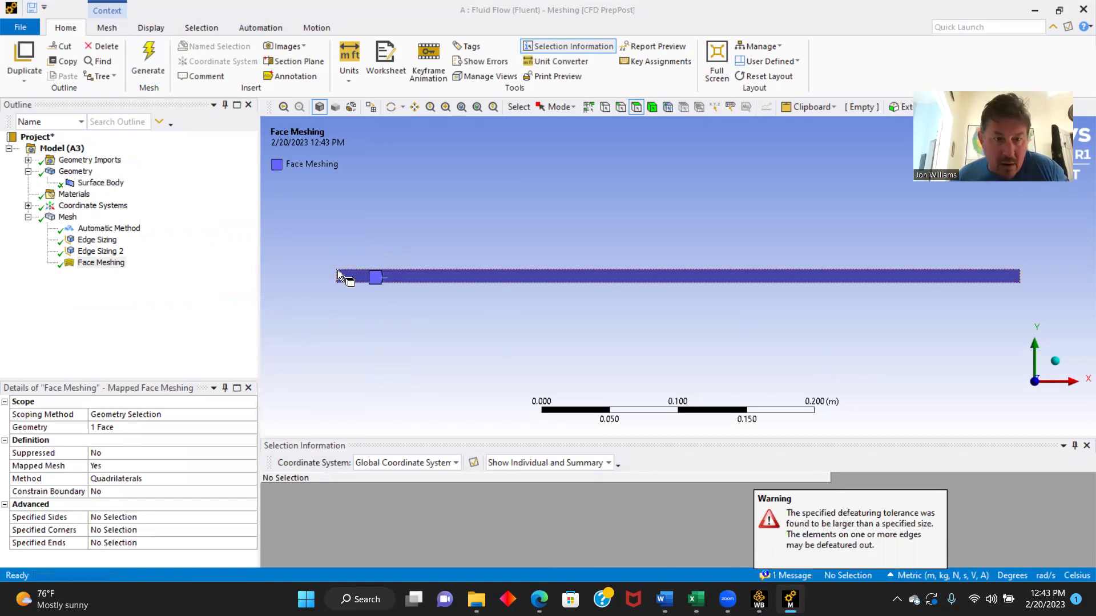
- Create a named selection called Inlet from the channel's vertical edge at the origin end
left_click(621, 107)
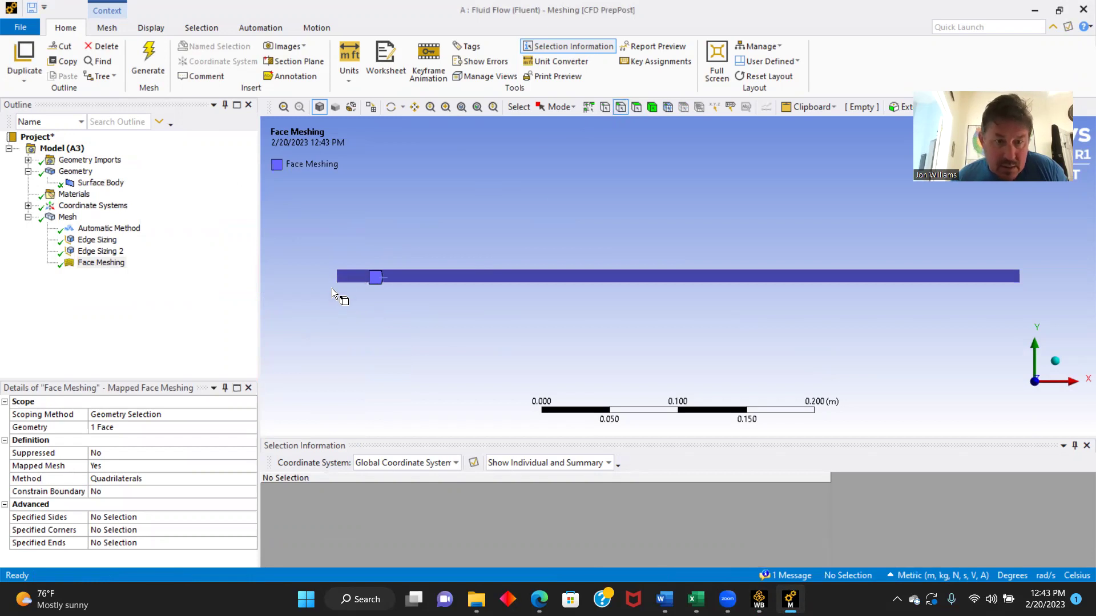
left_click(336, 278)
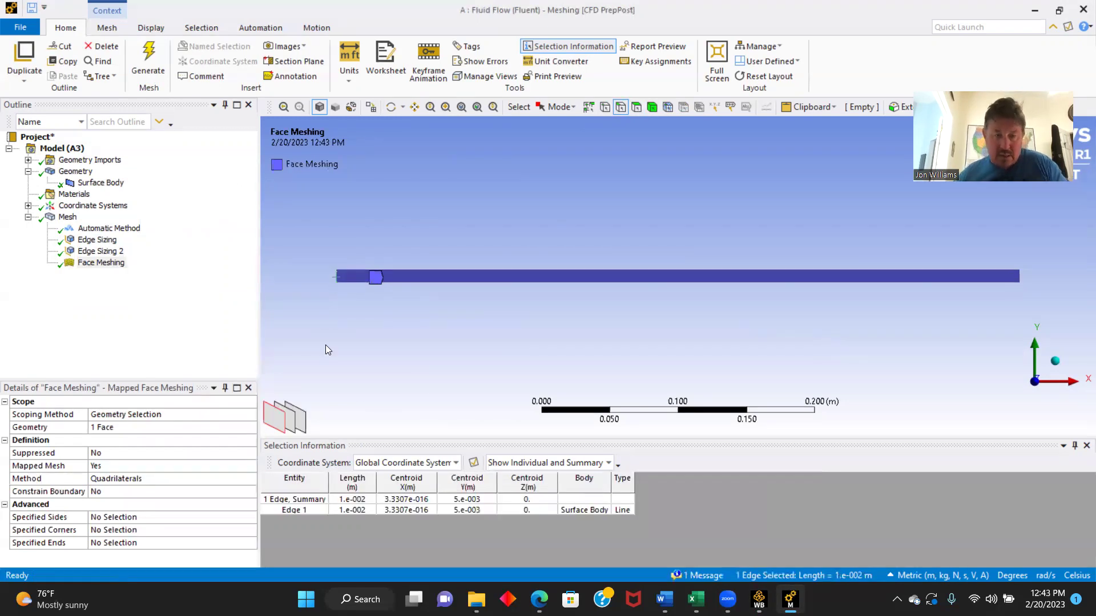
type("n")
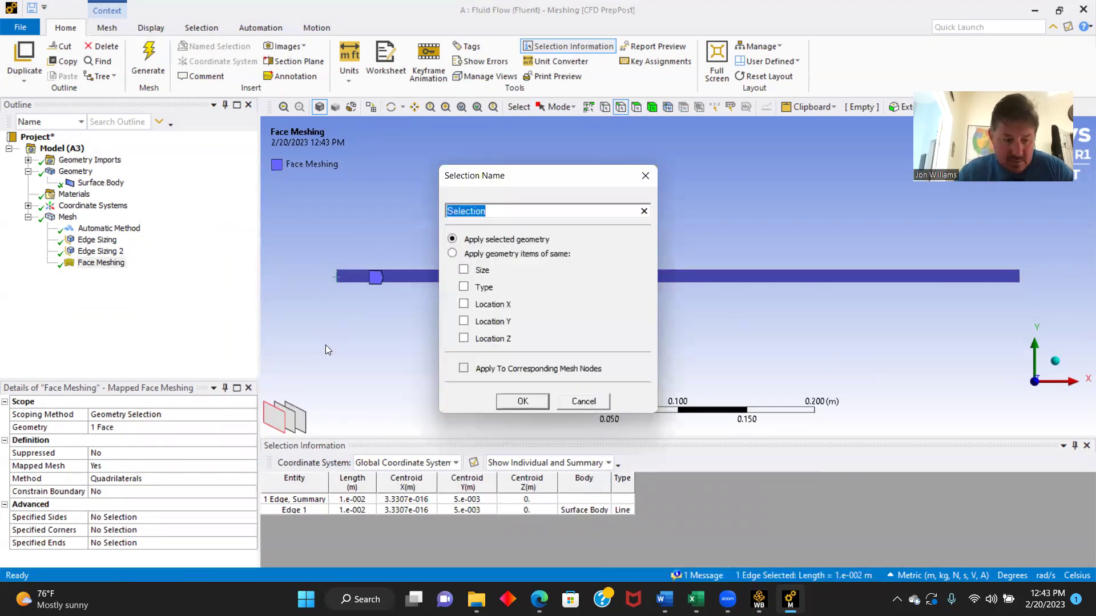
type("inlet")
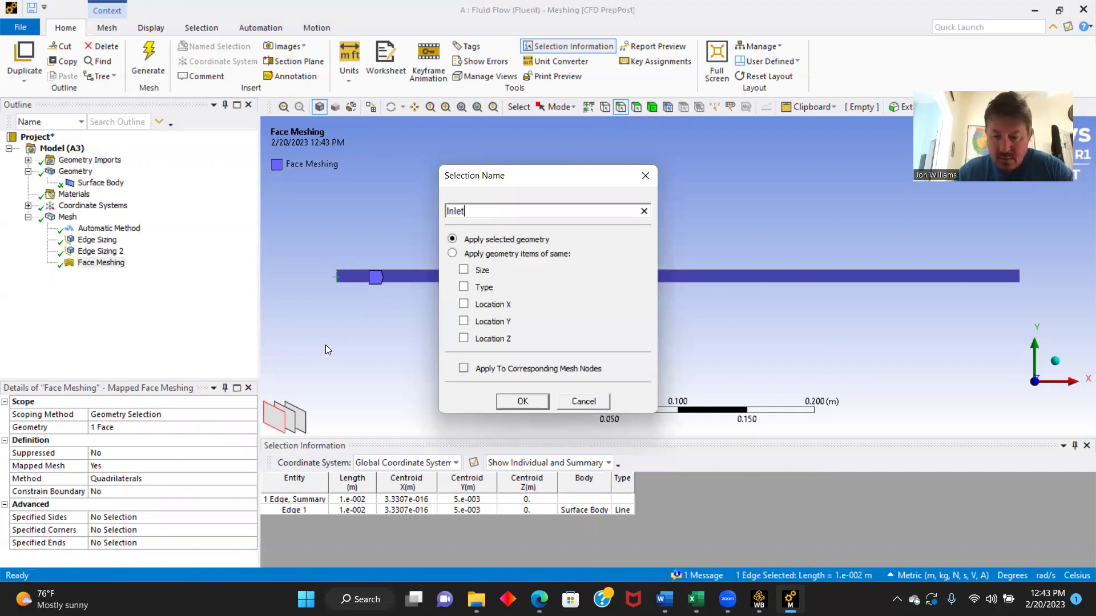
key("Return")
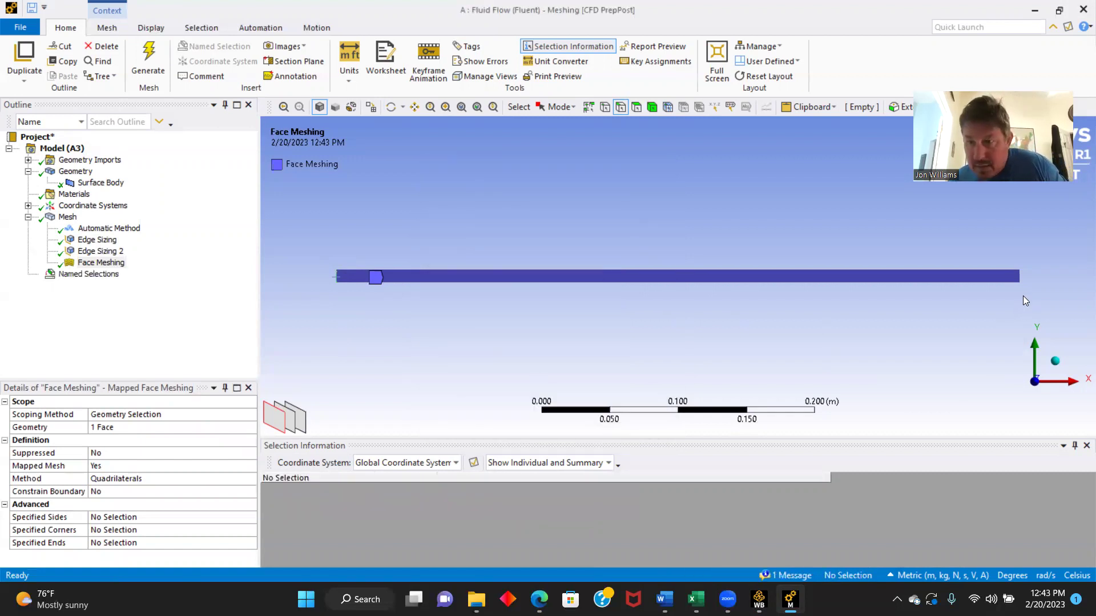
- Create a named selection called Outlet from the channel's vertical edge at the end opposite the inlet
left_click(1019, 275)
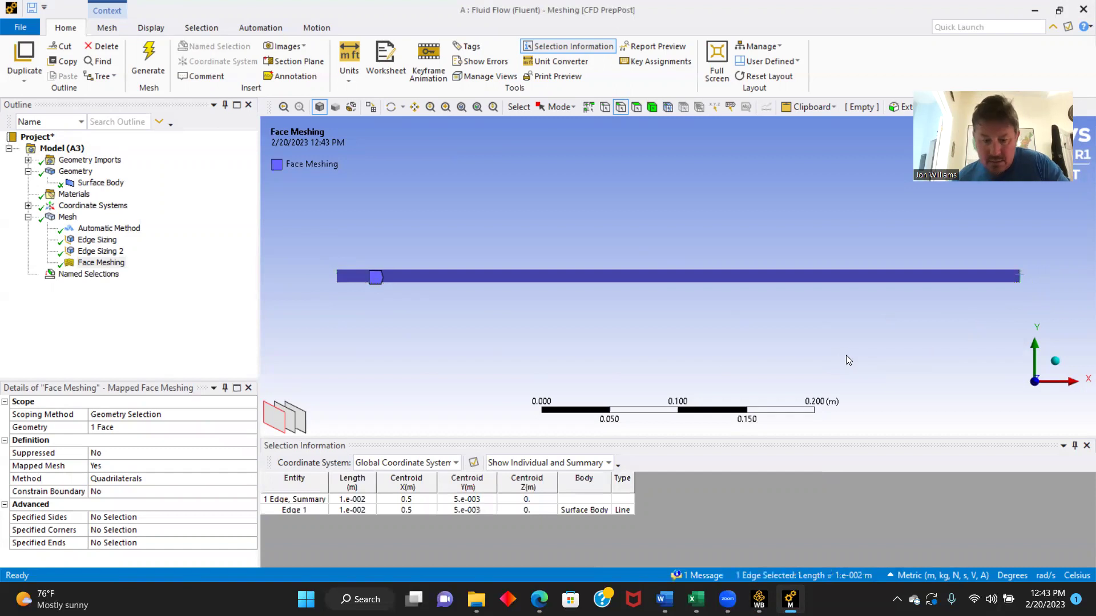
type("n")
type("Outlet")
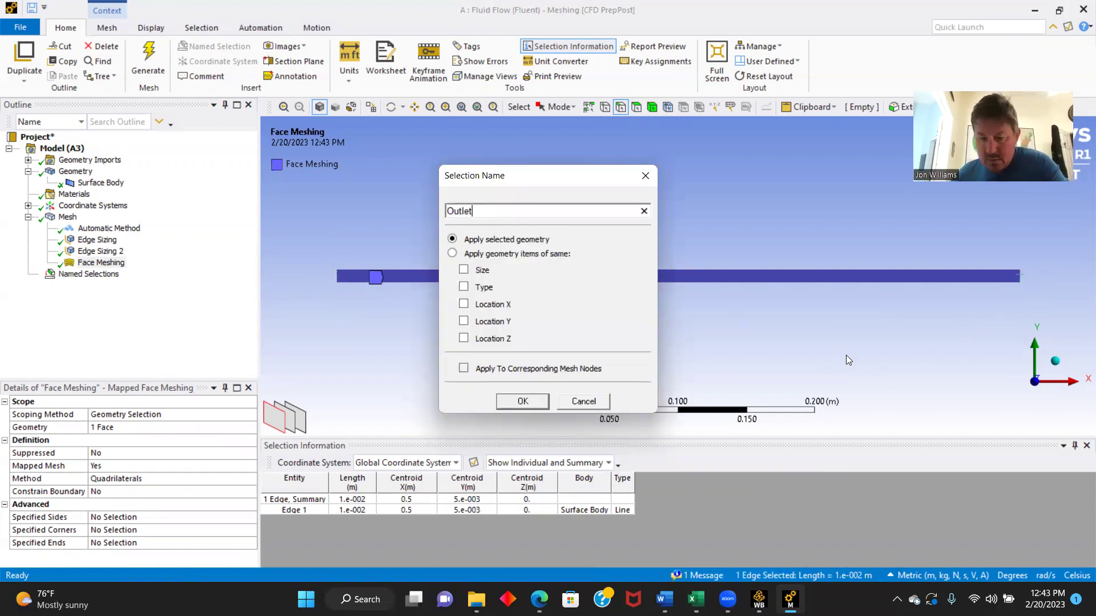
key("Return")
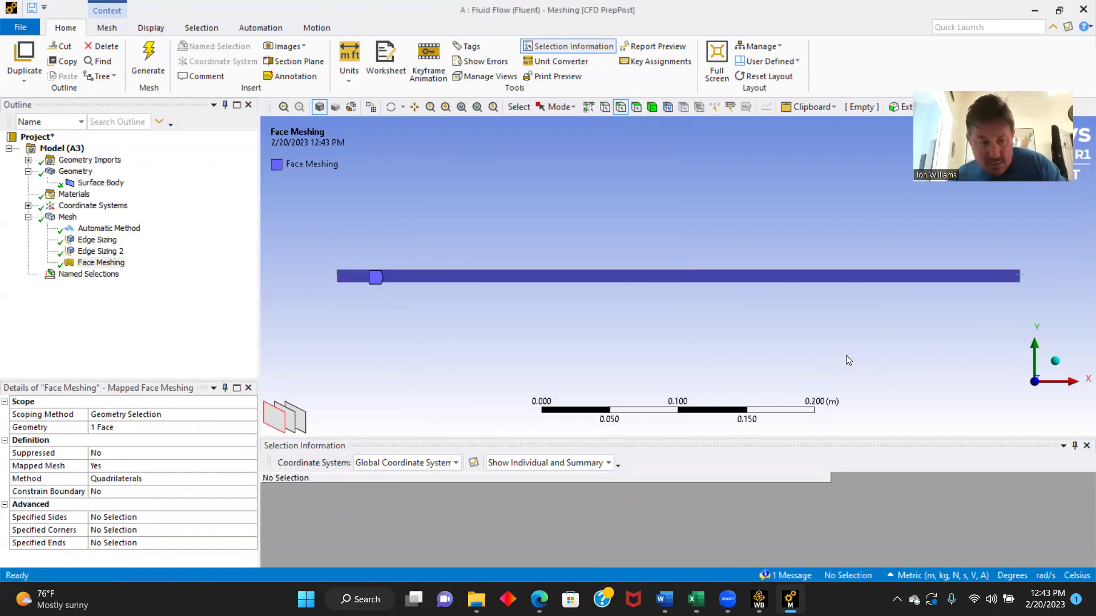
- Create a named selection called Upper Wall from the channel's long upper edge
left_click(703, 269)
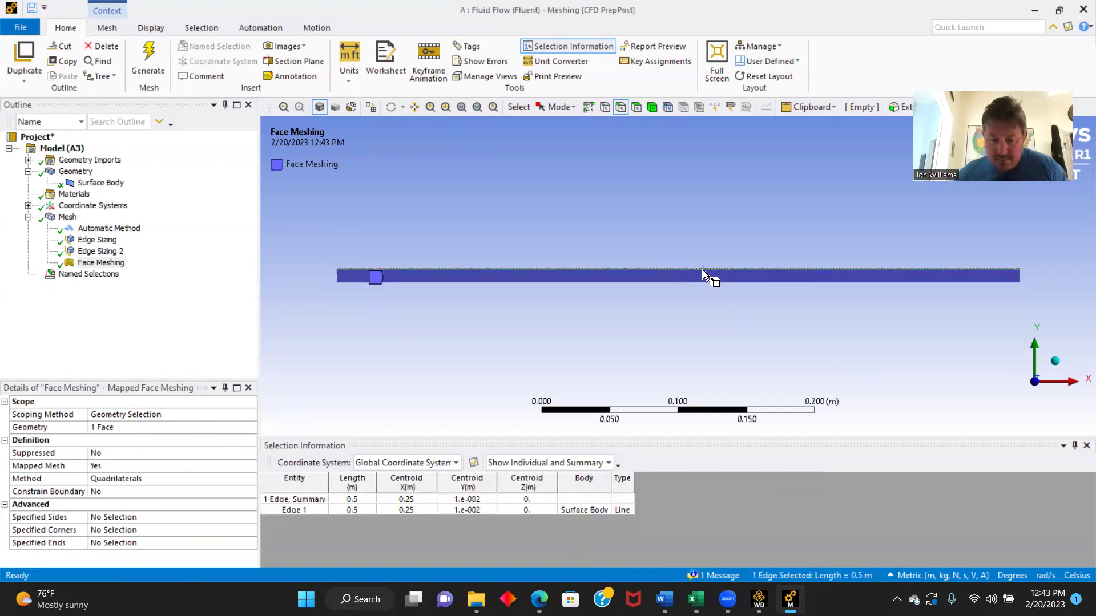
type("nUpper Wall")
key("Return")
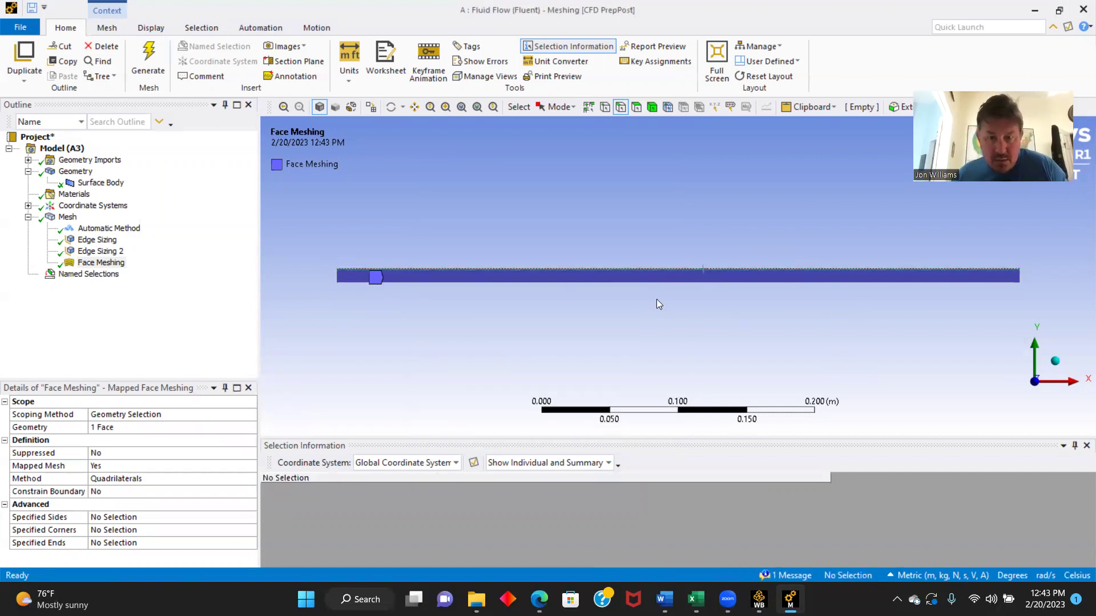
- Create a named selection called Lower Wall from the channel's long lower edge
left_click(625, 284)
type("n")
type("Lower")
type(" Wall")
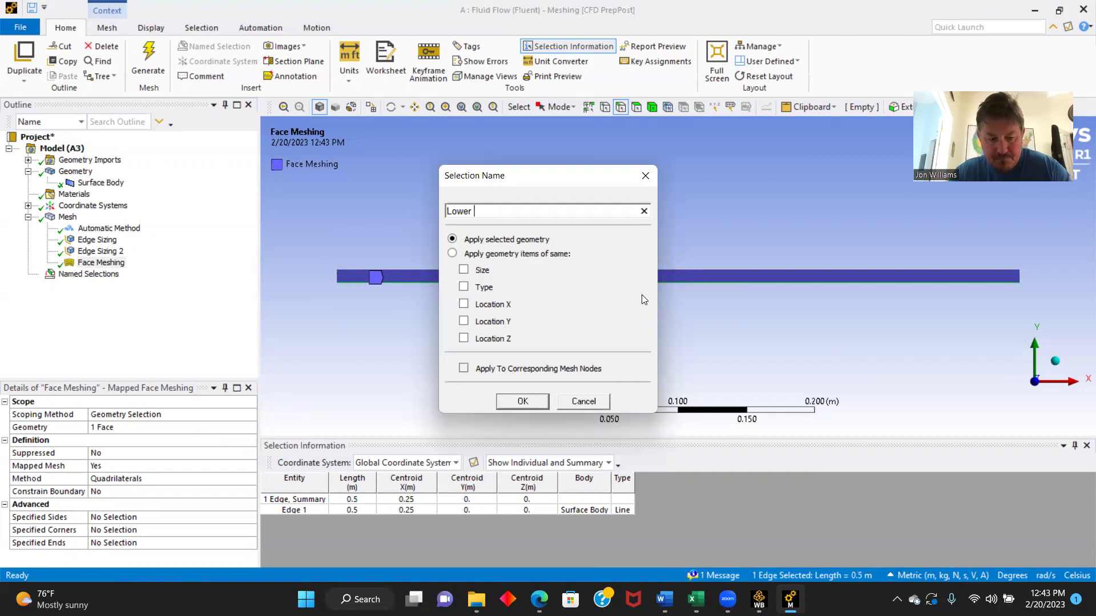
key("Return")
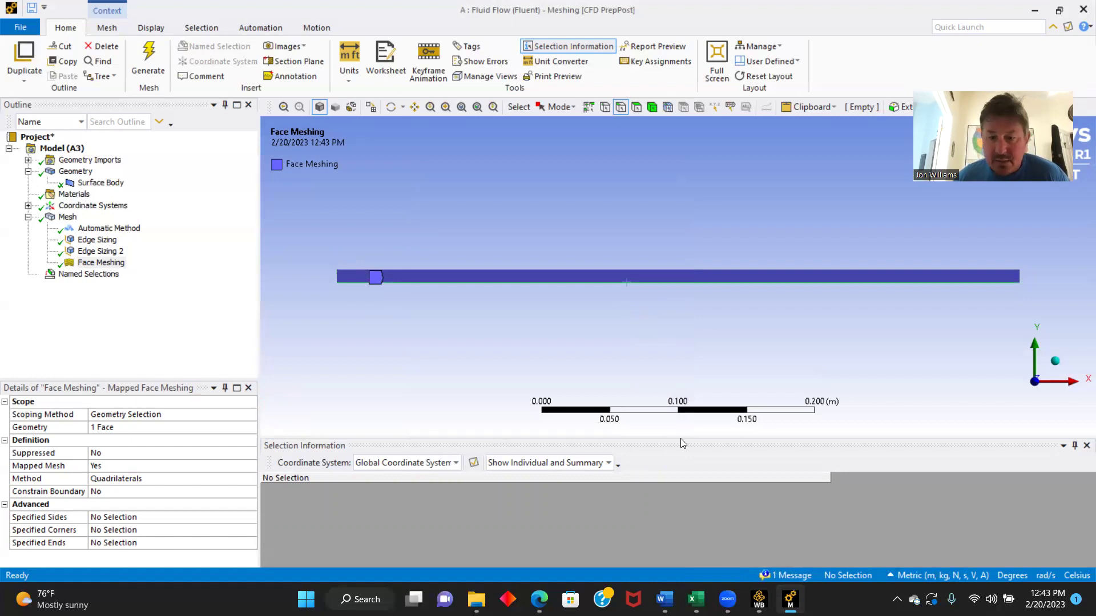
- Switch to Workbench, update the Mesh cell of the Fluid Flow (Fluent) system and close the Meshing application
mouse_move(759, 599)
left_click(741, 551)
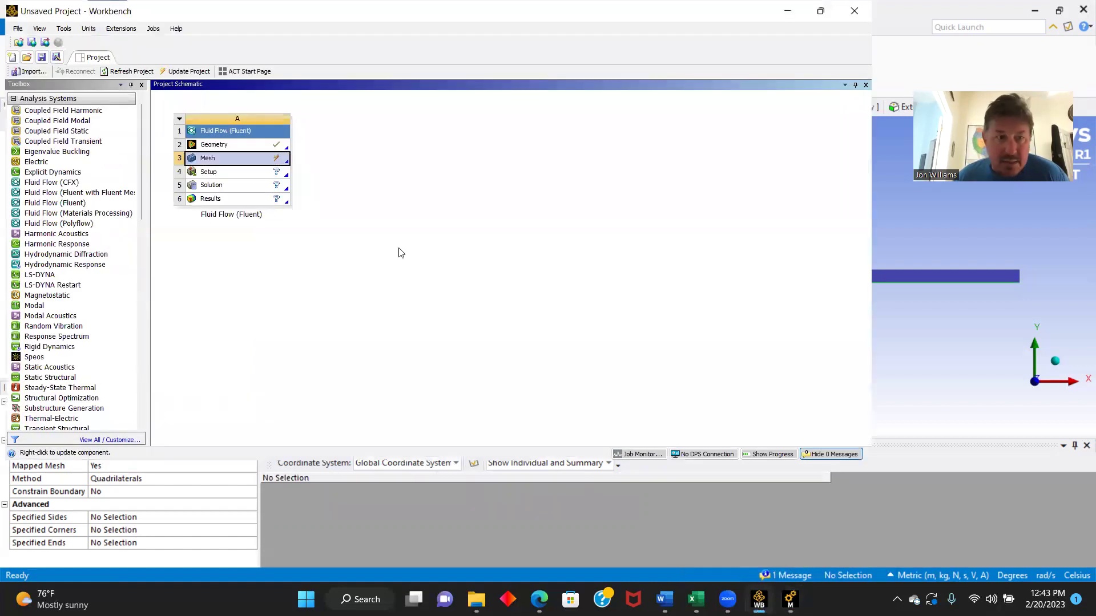
right_click(245, 158)
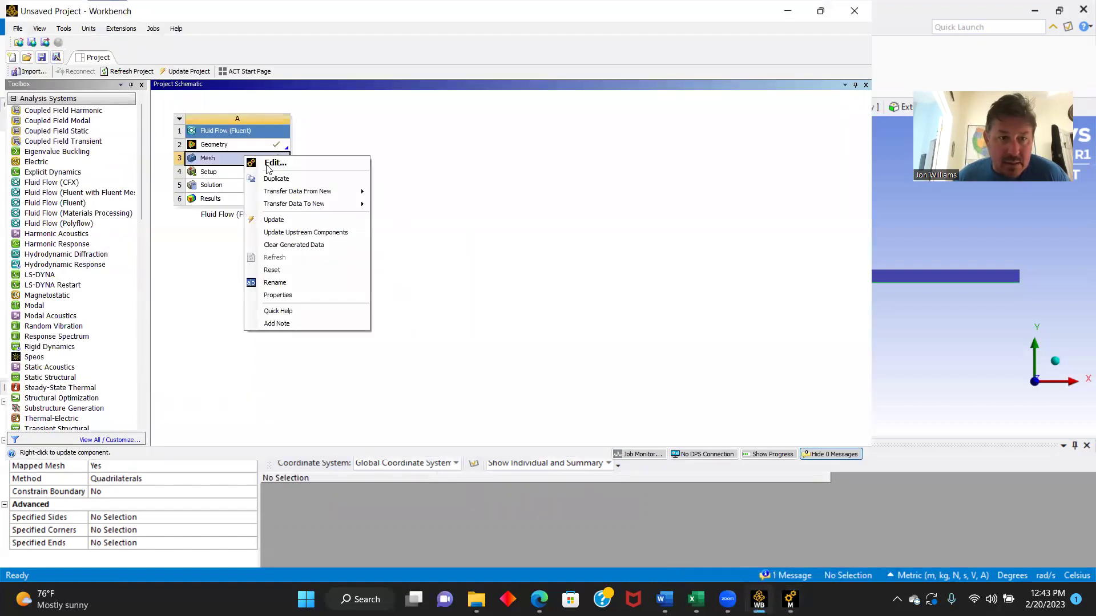
left_click(274, 221)
mouse_move(790, 599)
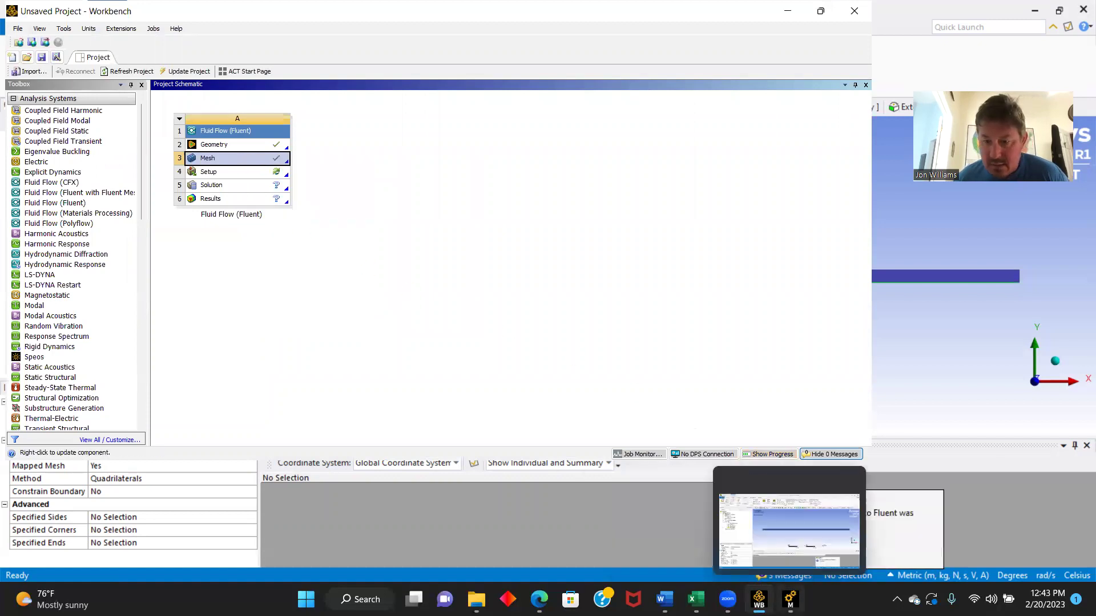
left_click(851, 485)
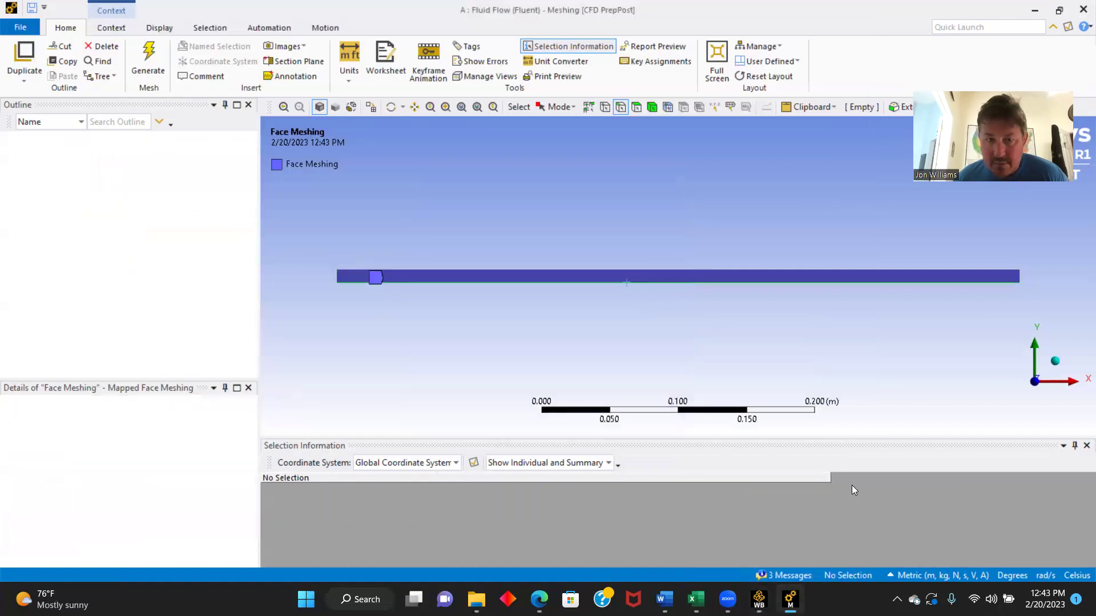
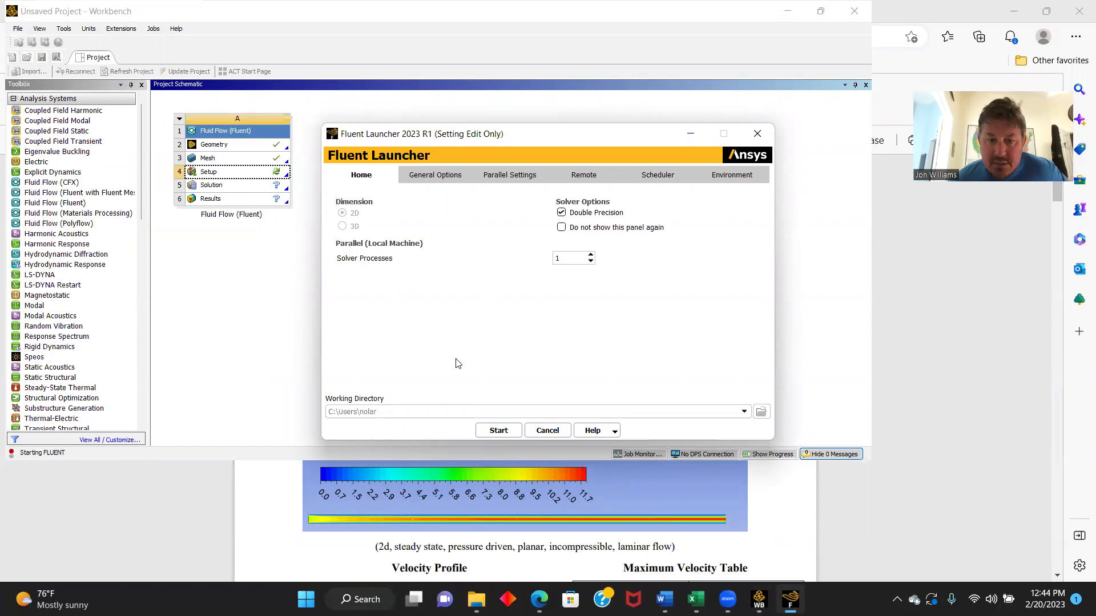
- Start Fluent in double precision with 1 solver process and set the viscous model to Laminar
left_click(496, 431)
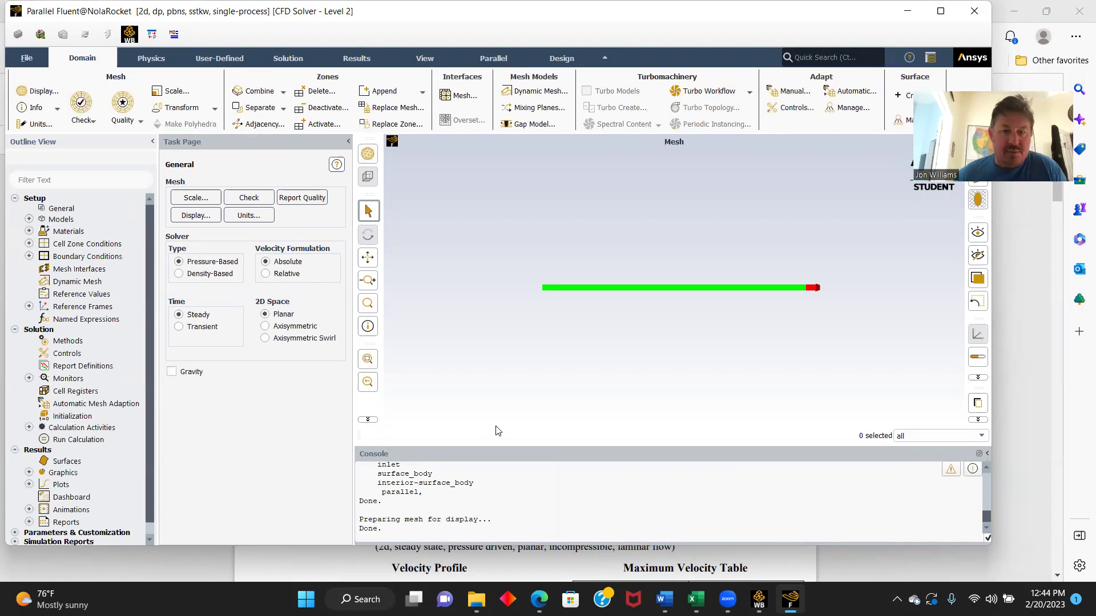
left_click(28, 219)
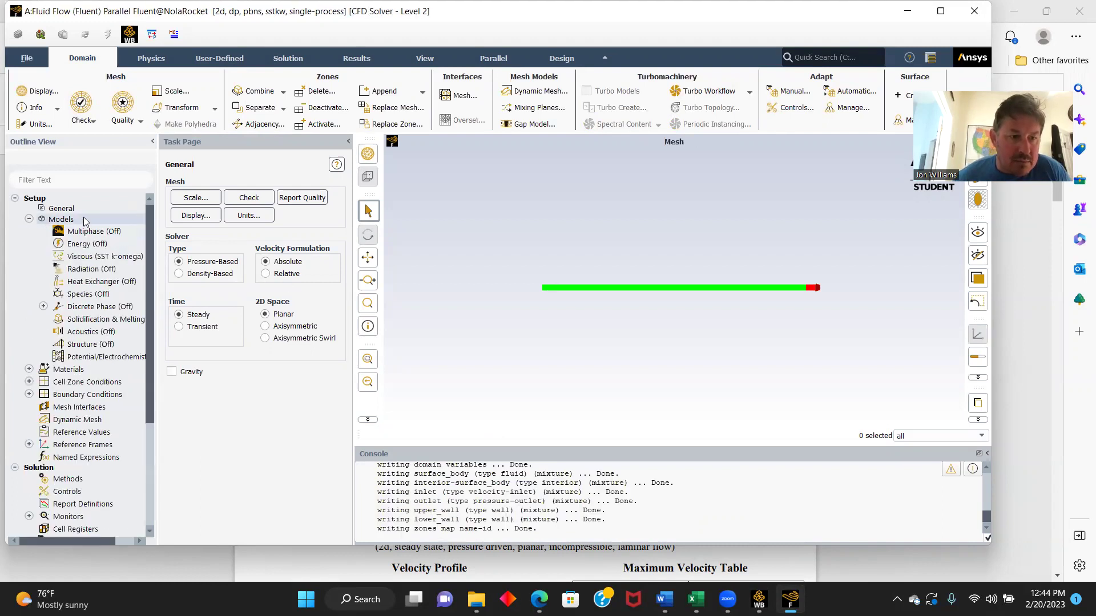
right_click(102, 258)
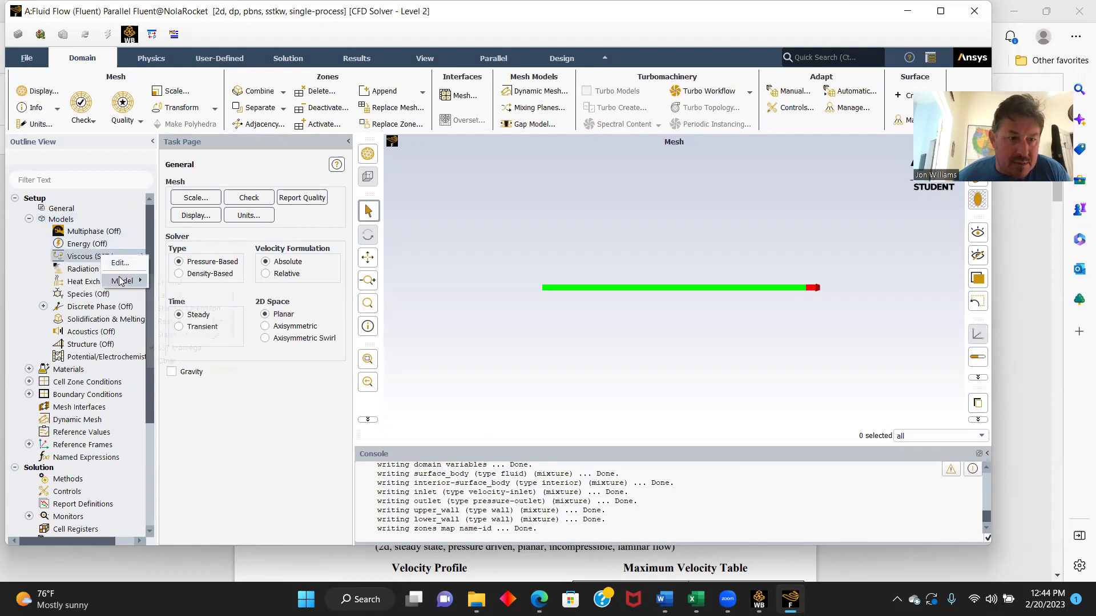
mouse_move(122, 276)
left_click(170, 295)
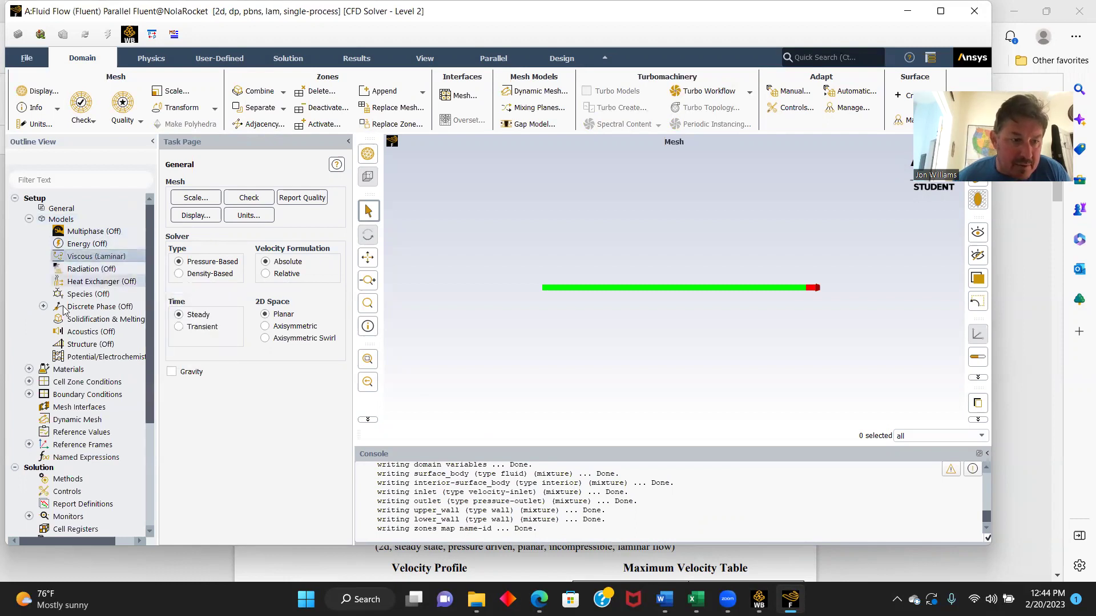
- Open the fluid material air for editing and set its constant density to 1 kg/m³
left_click(28, 369)
left_click(43, 382)
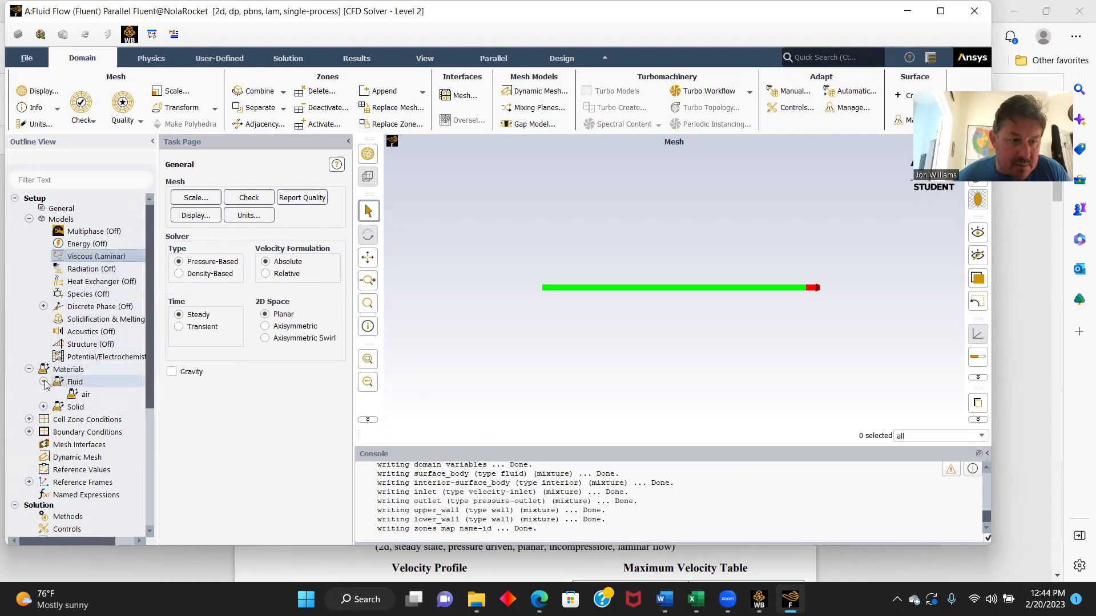
left_click(85, 395)
double_click(85, 395)
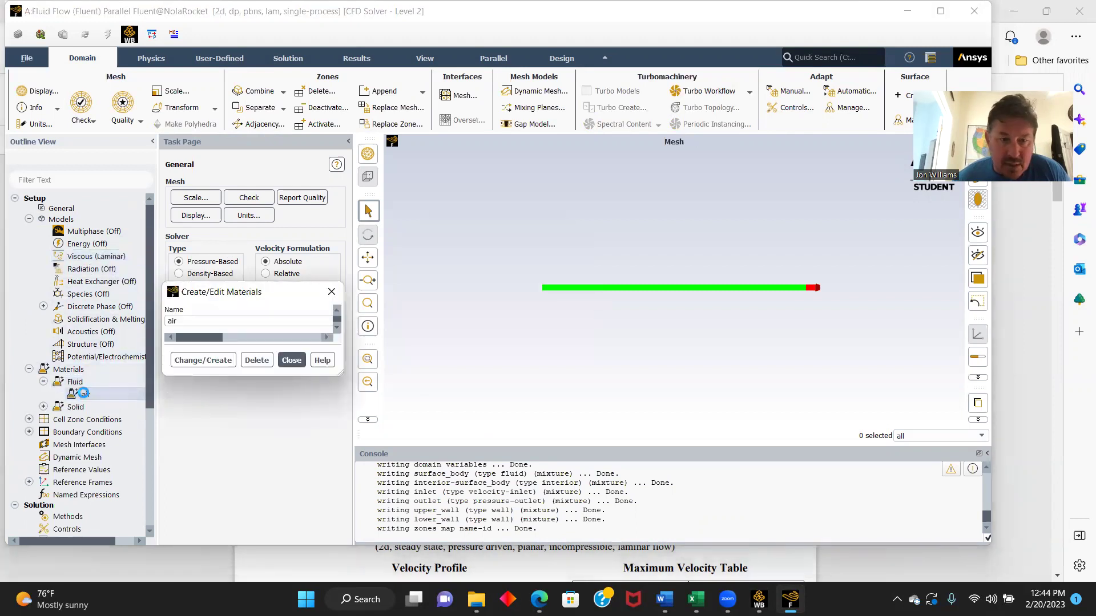
left_click(484, 288)
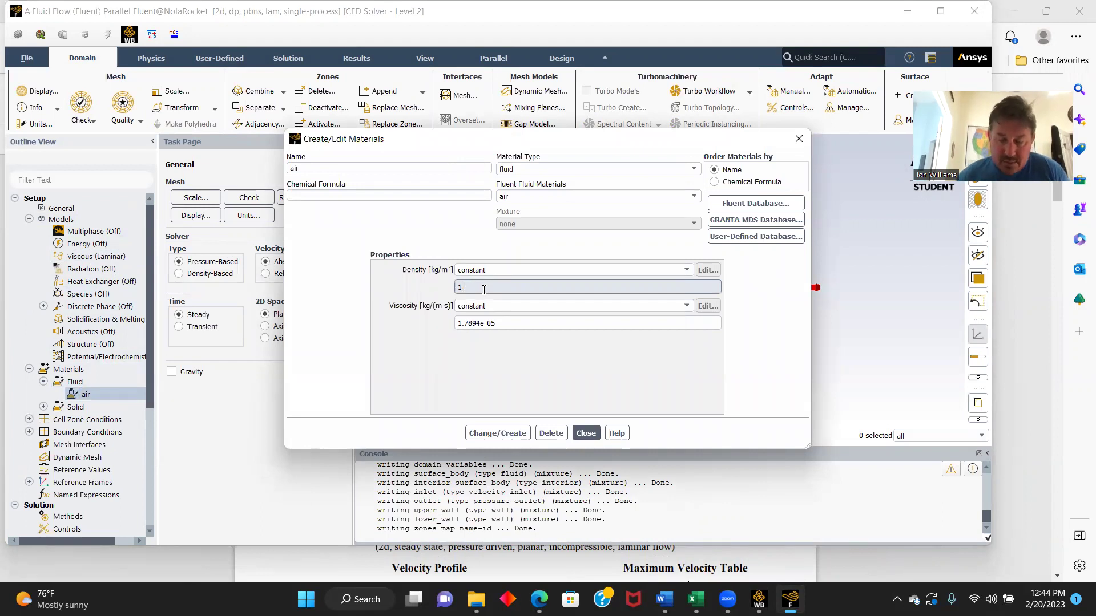
- Set air's constant viscosity to 0.0001 kg/(m s), save the material changes and close the material editor
left_click(498, 323)
key("BackSpace")
key("BackSpace")
key("BackSpace")
key("BackSpace")
key("BackSpace")
key("BackSpace")
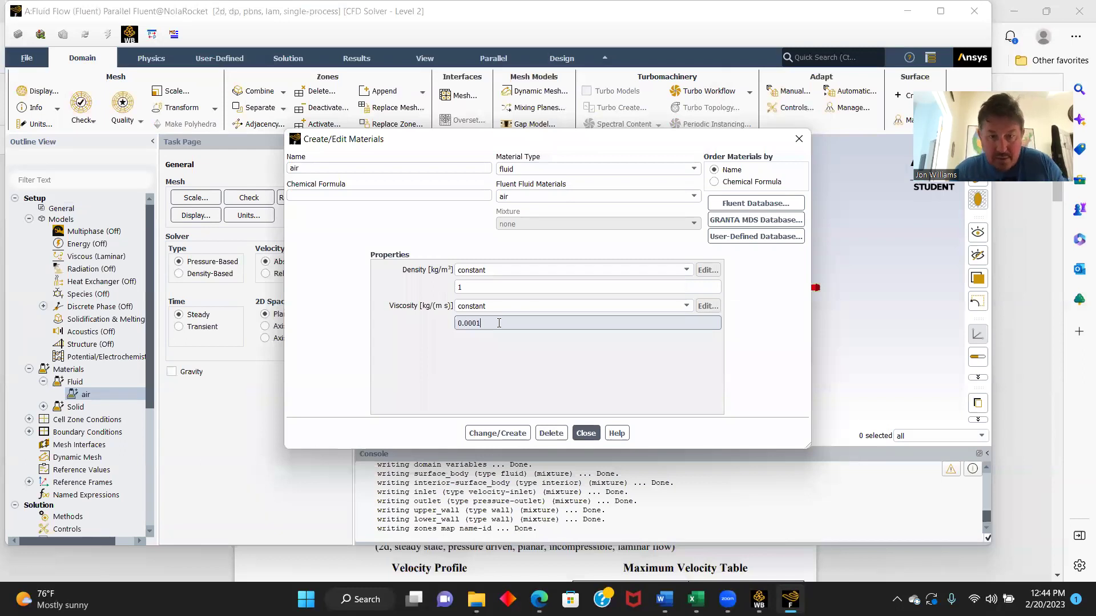
left_click(481, 433)
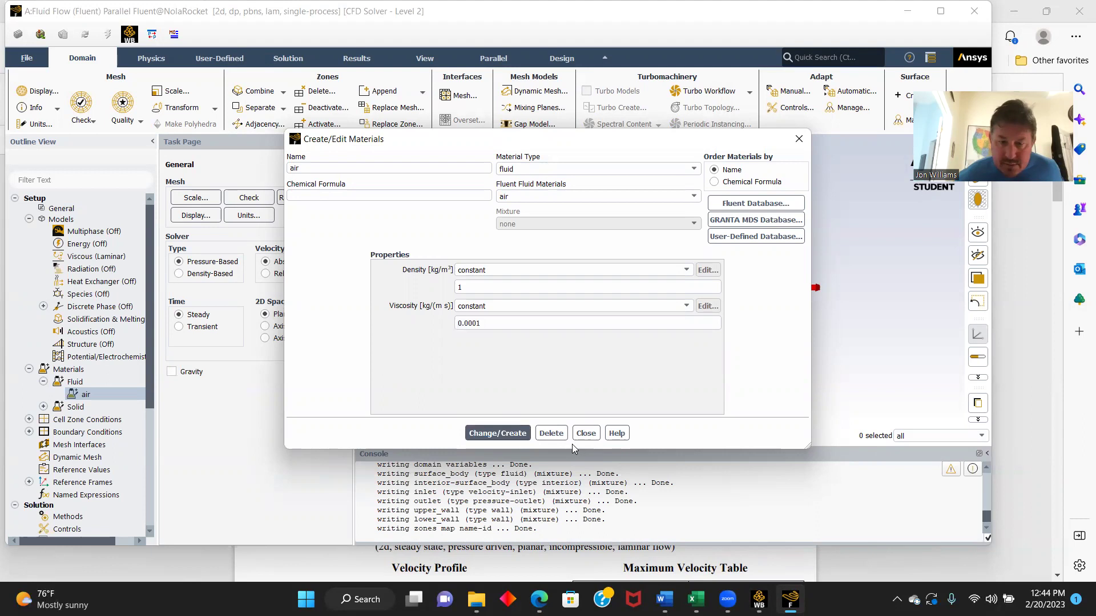
left_click(586, 433)
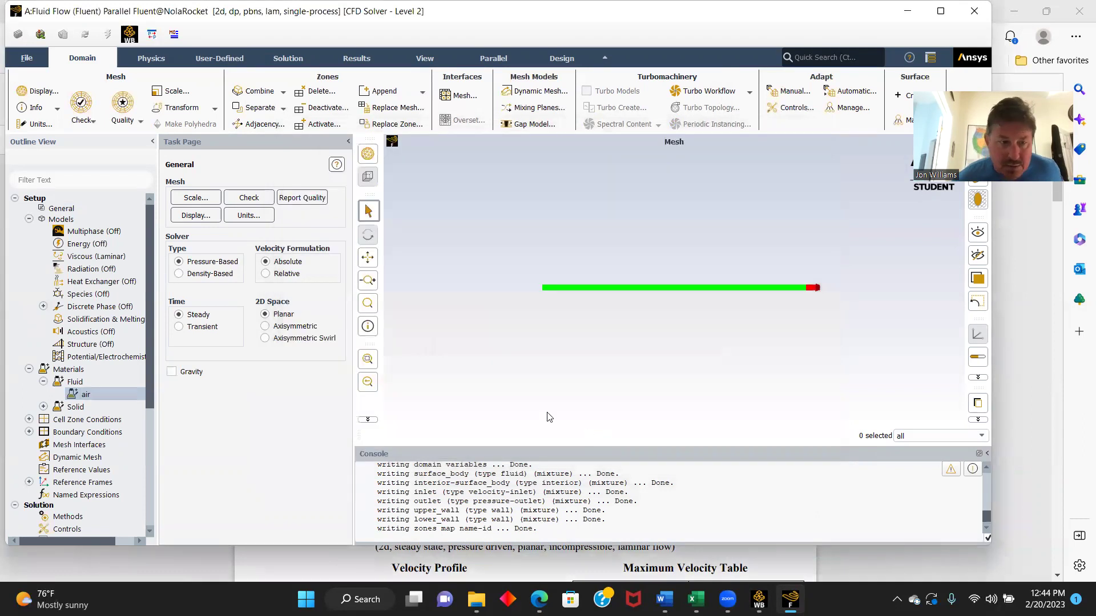
- Apply air as the material of the surface_body fluid cell zone and close its settings
scroll(89, 323, "down", 1)
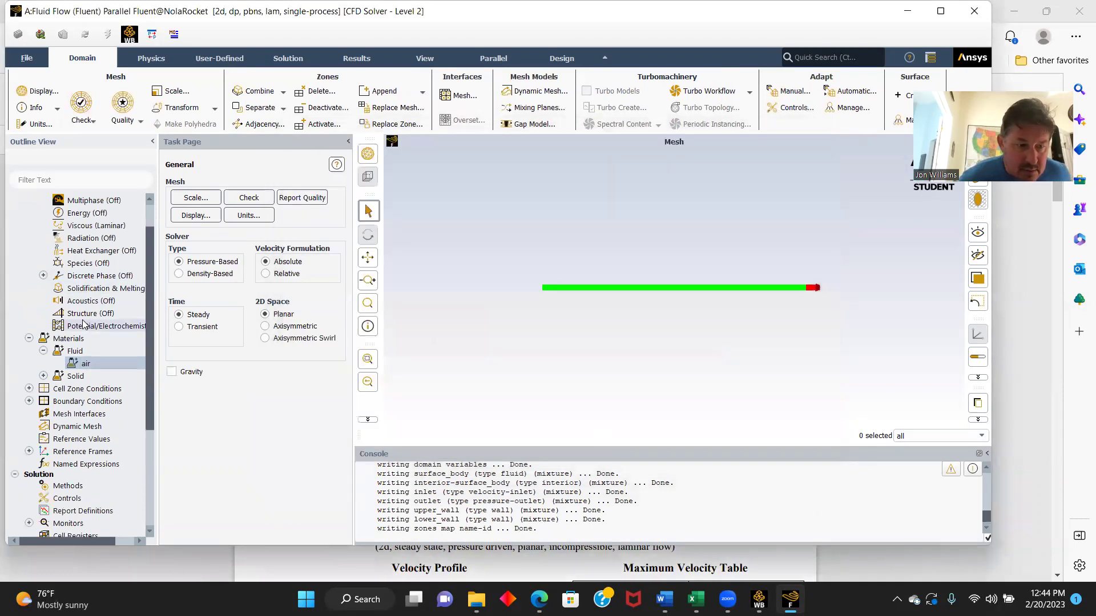
left_click(60, 392)
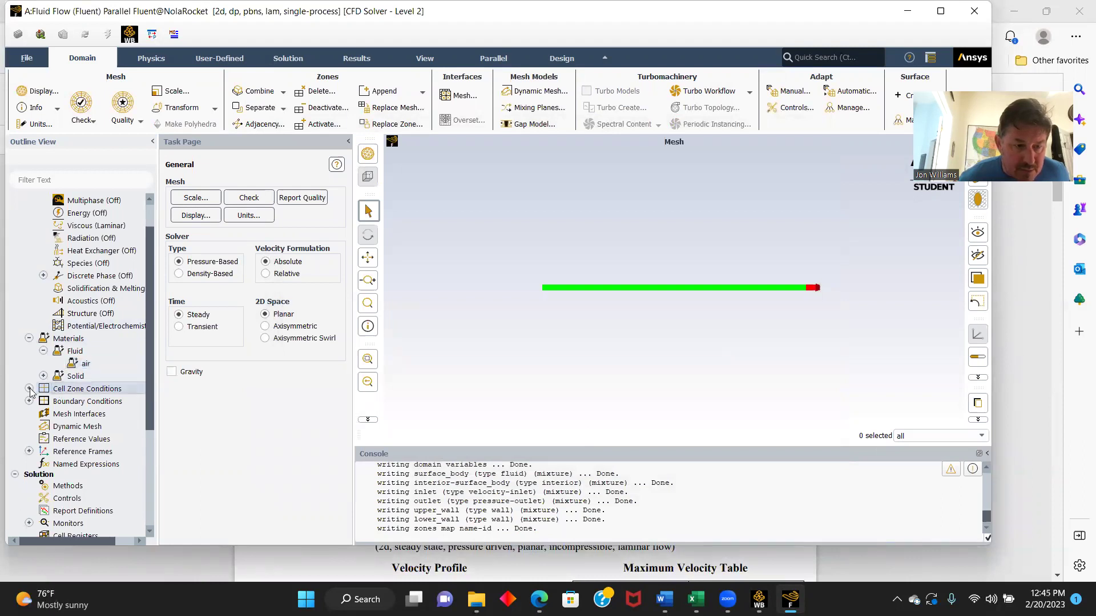
left_click(29, 388)
left_click(43, 401)
left_click(88, 412)
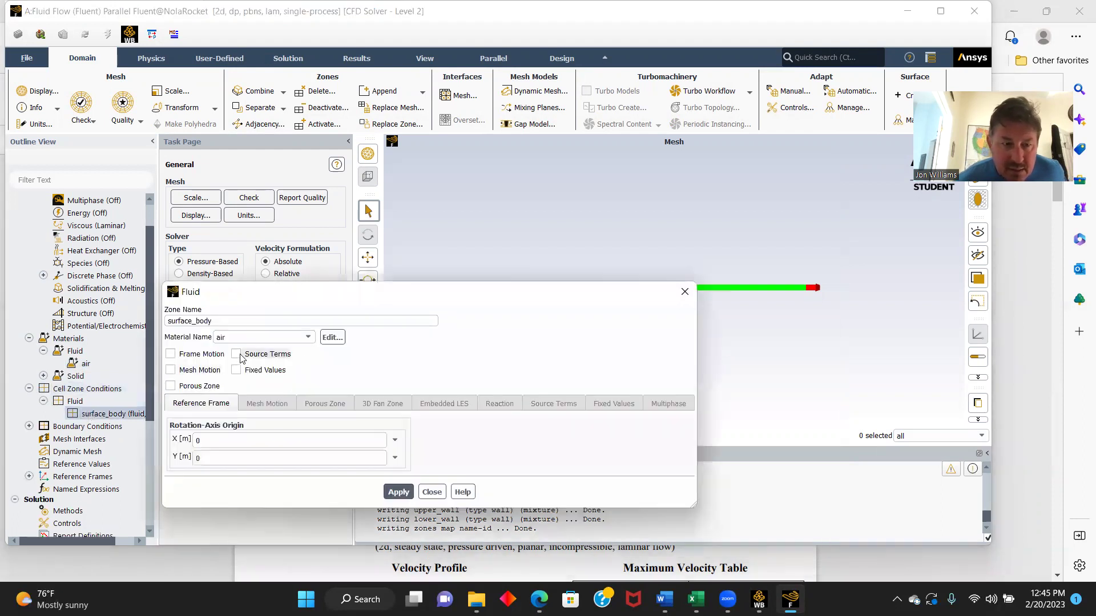
left_click(388, 493)
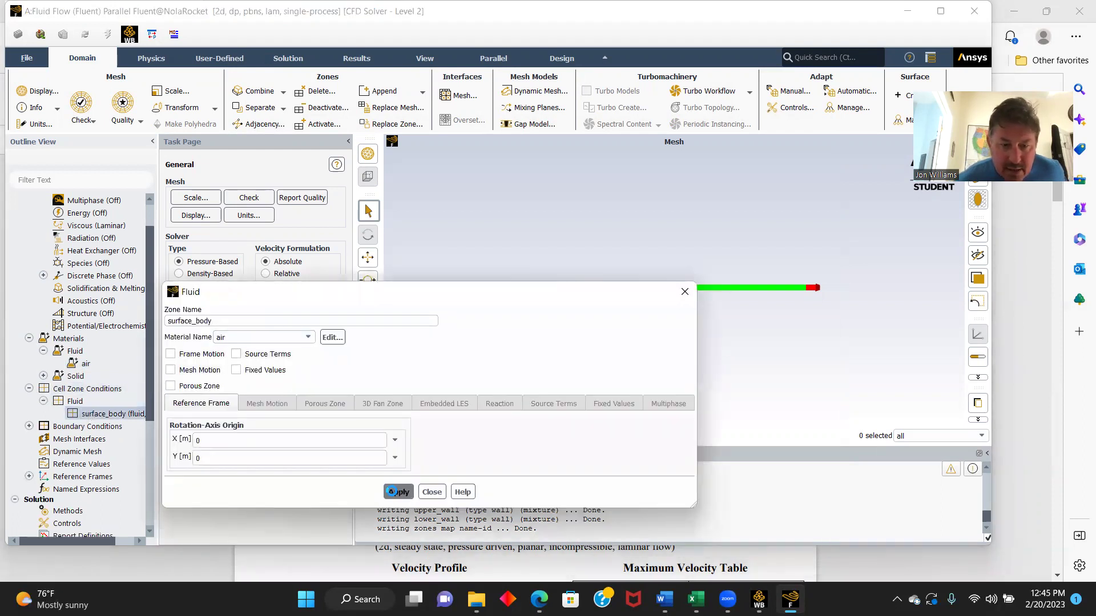
left_click(432, 492)
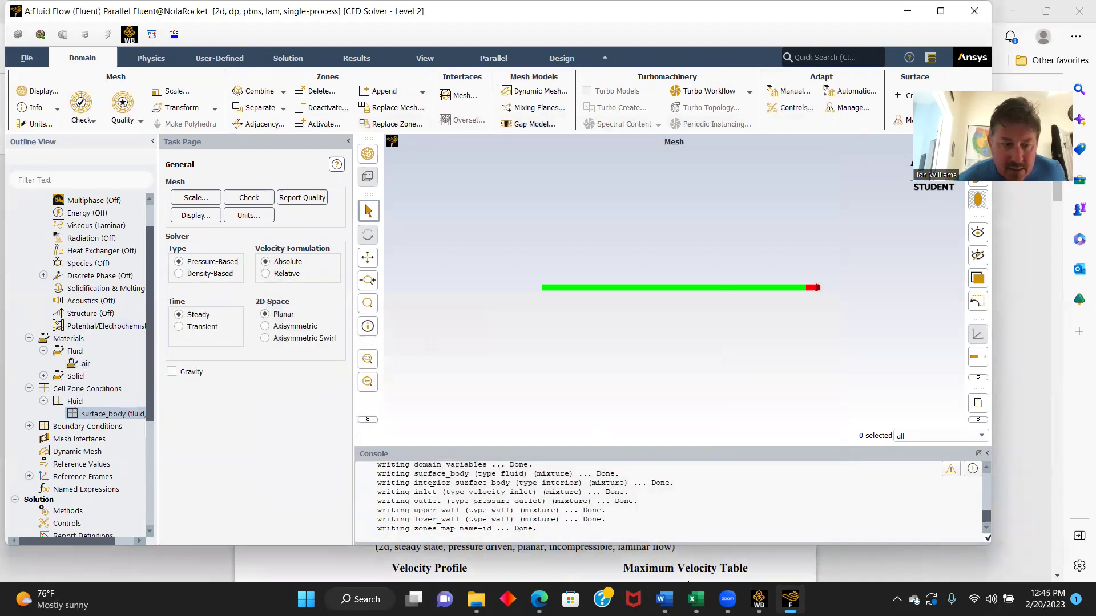
- Set the velocity magnitude of the inlet boundary to 8 m/s, normal to the boundary, and apply it
double_click(60, 428)
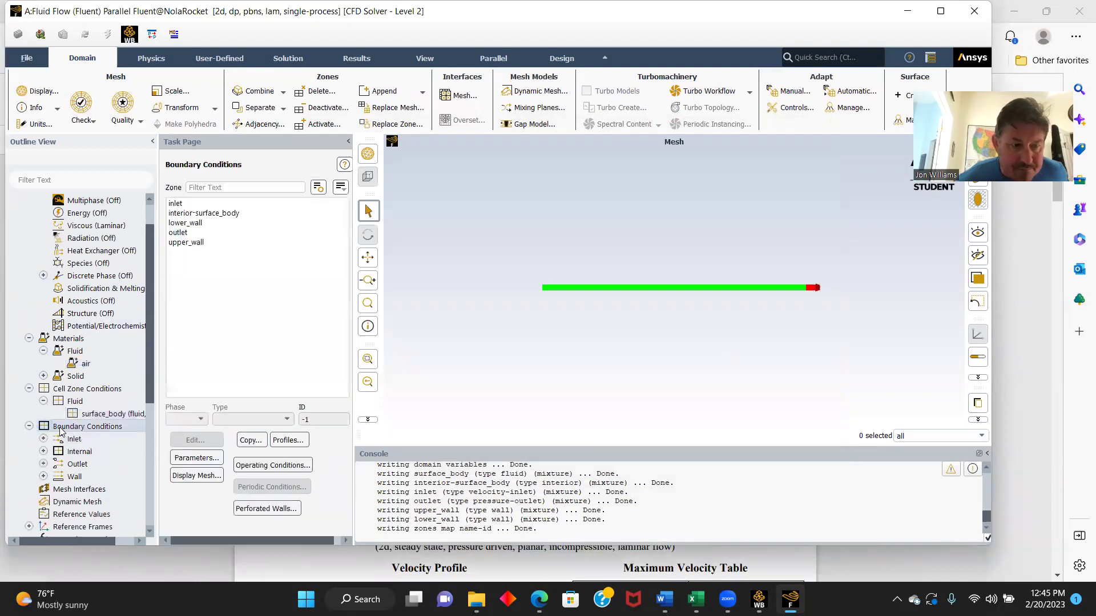
left_click(182, 204)
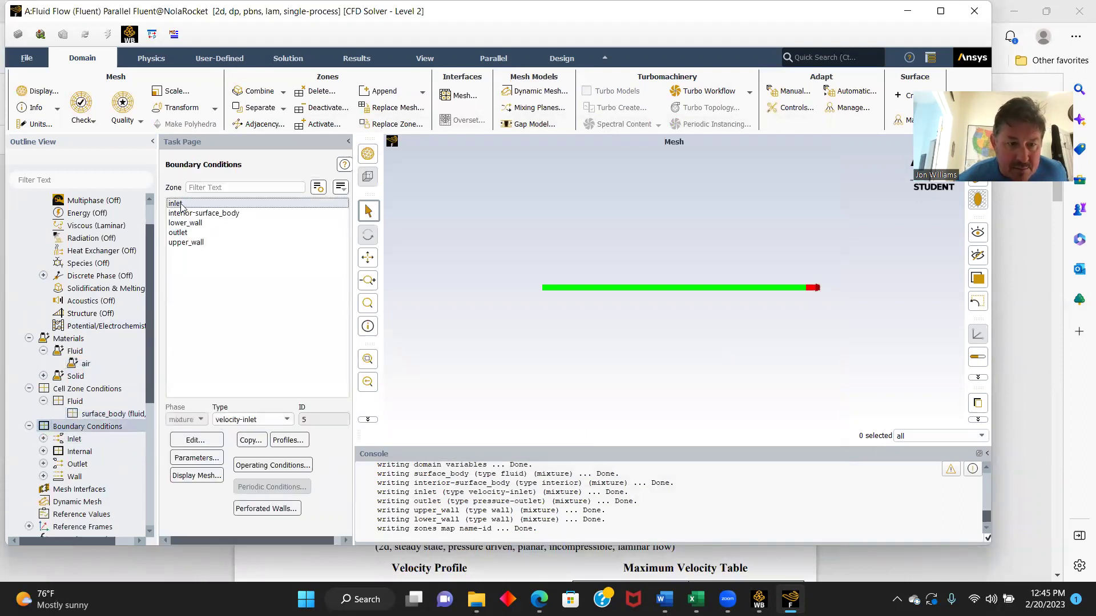
left_click(196, 440)
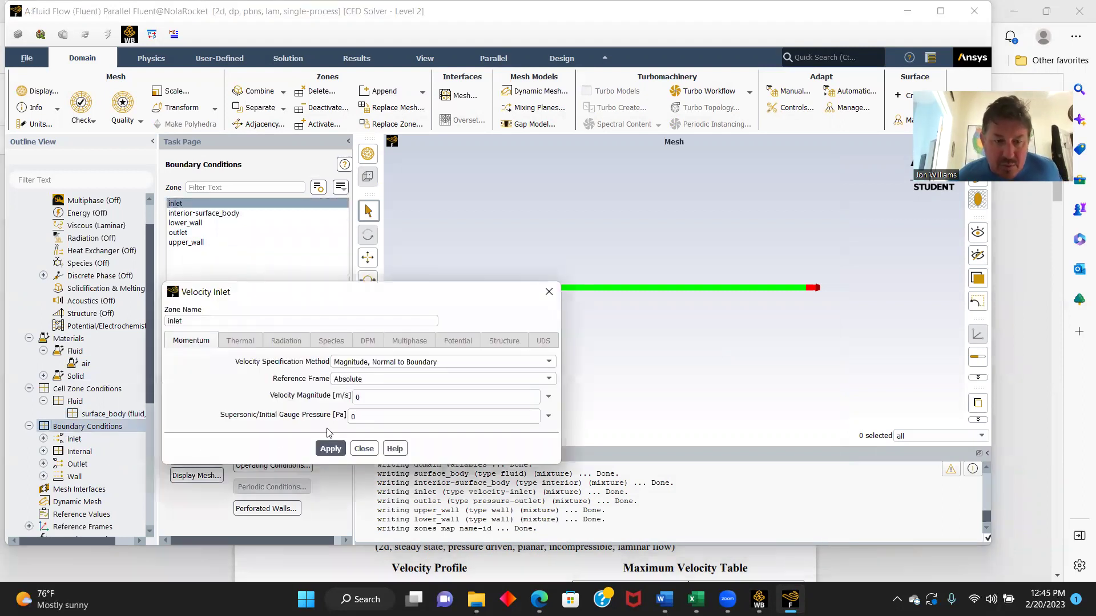
left_click(376, 396)
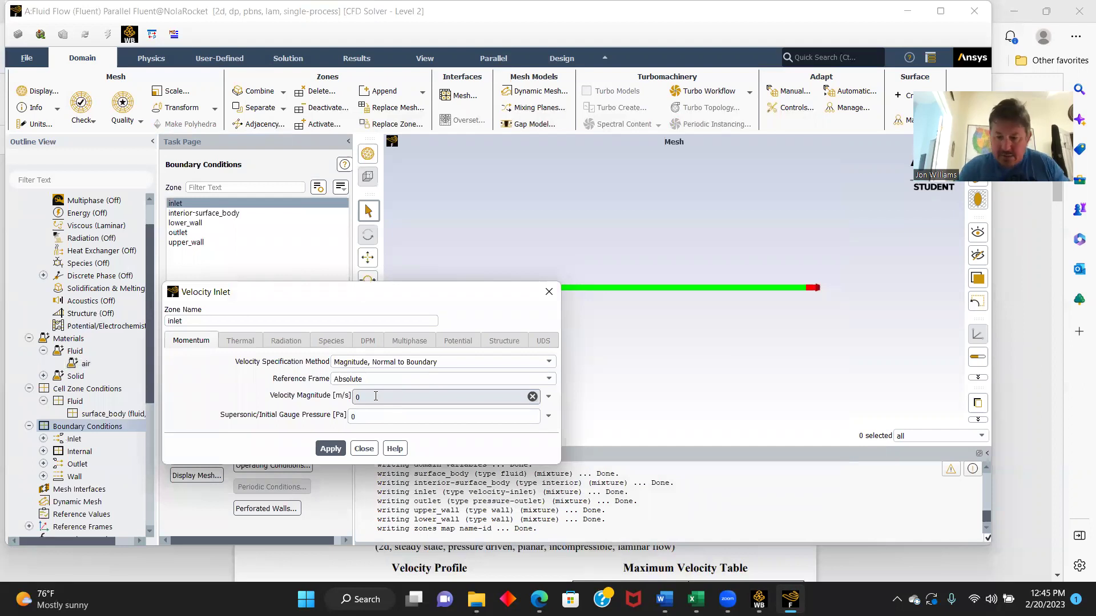
key("BackSpace")
type("8")
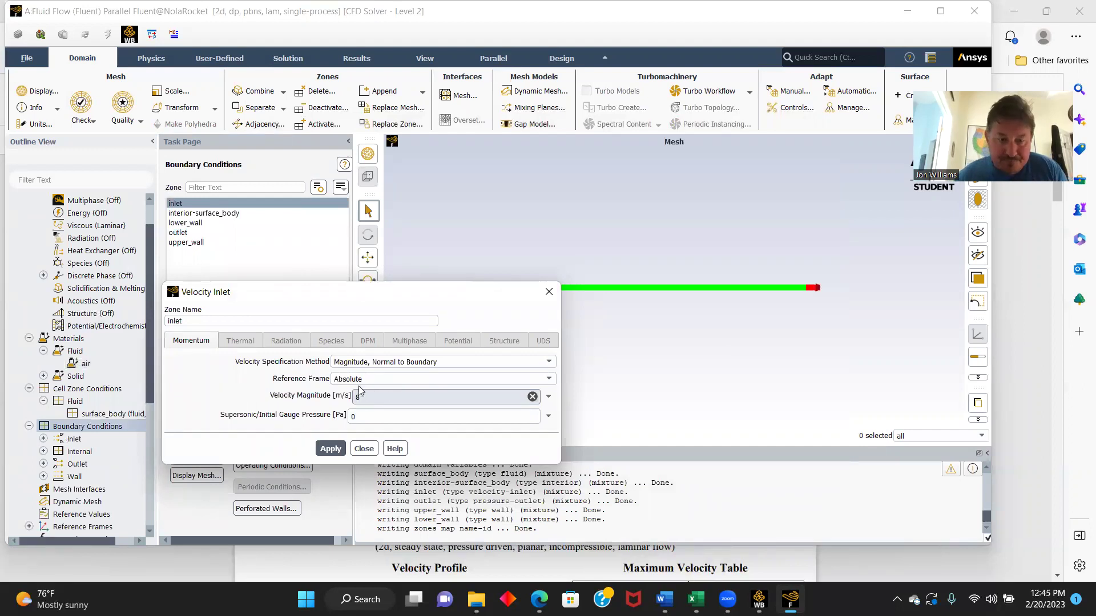
left_click(329, 448)
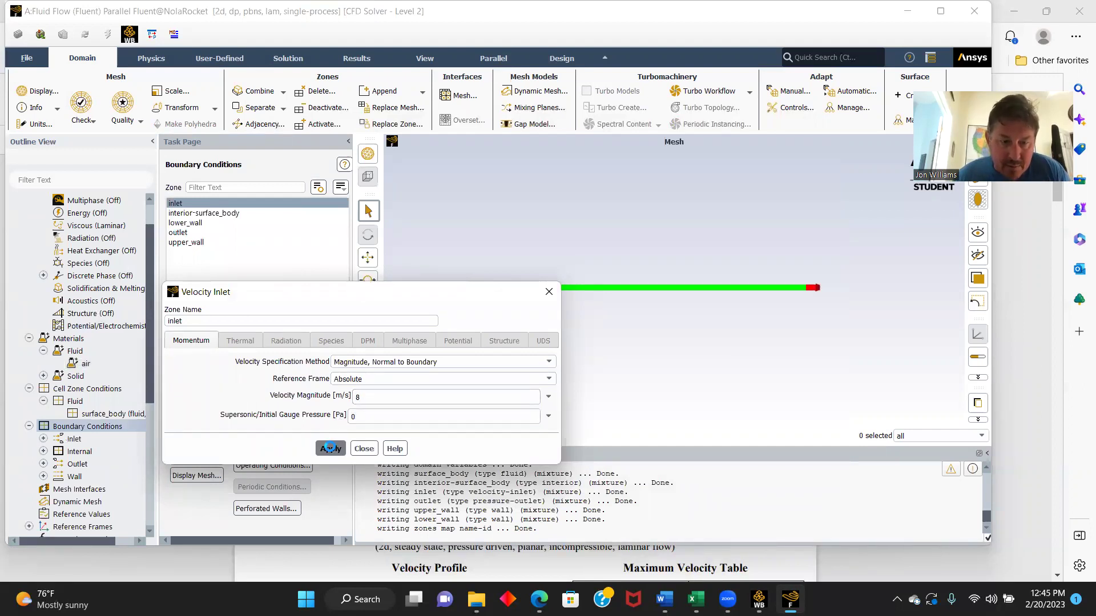
left_click(364, 449)
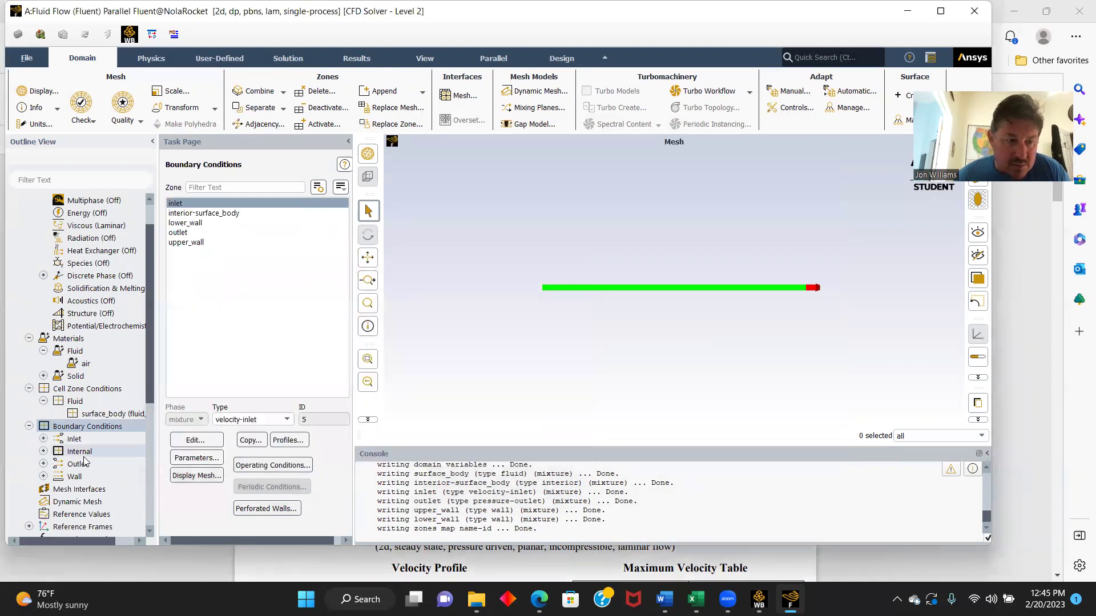
- Apply stationary, no-slip wall conditions to the lower_wall and upper_wall boundaries and close their settings
double_click(74, 477)
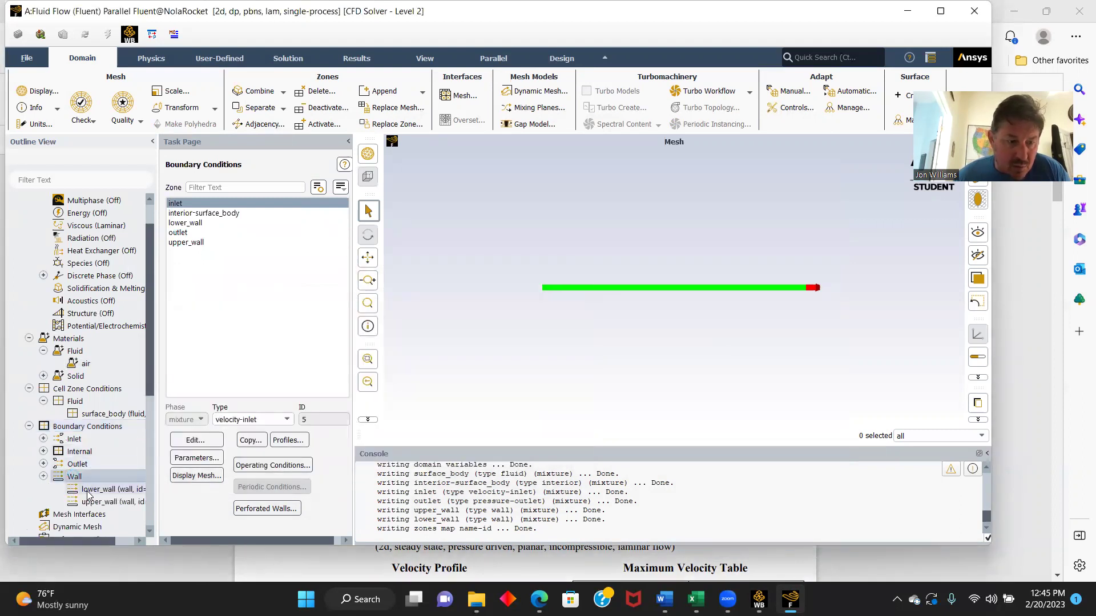
double_click(90, 489)
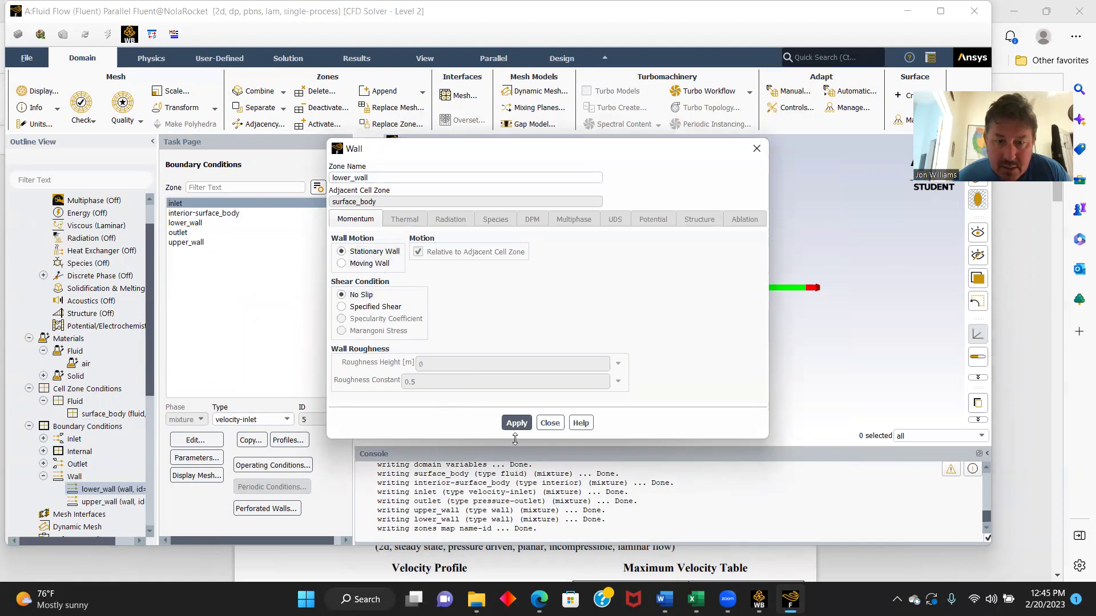
left_click(505, 422)
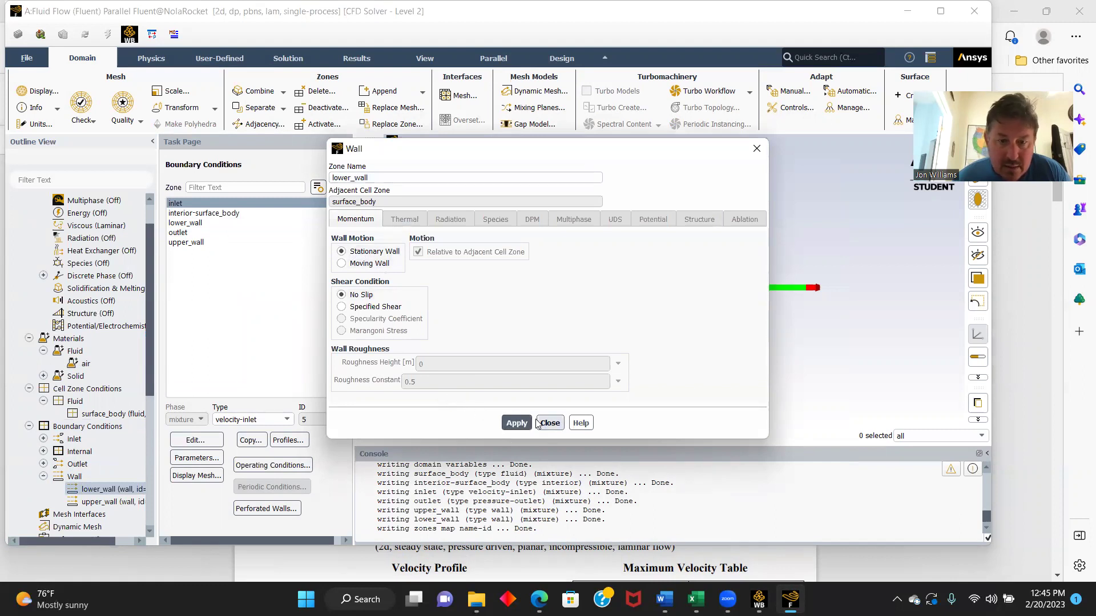
left_click(549, 423)
left_click(189, 242)
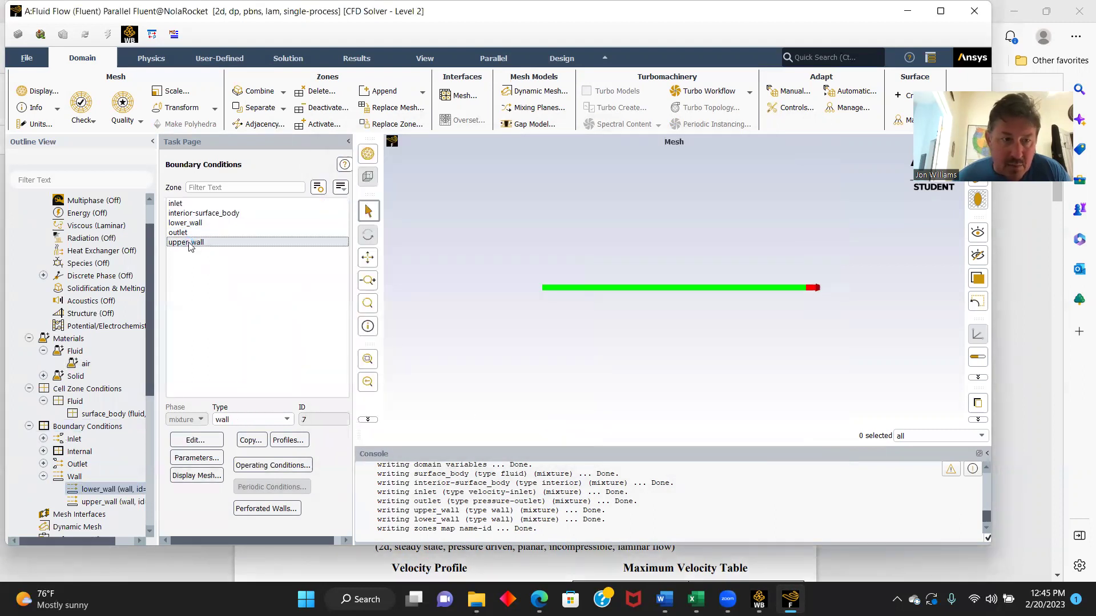
left_click(196, 440)
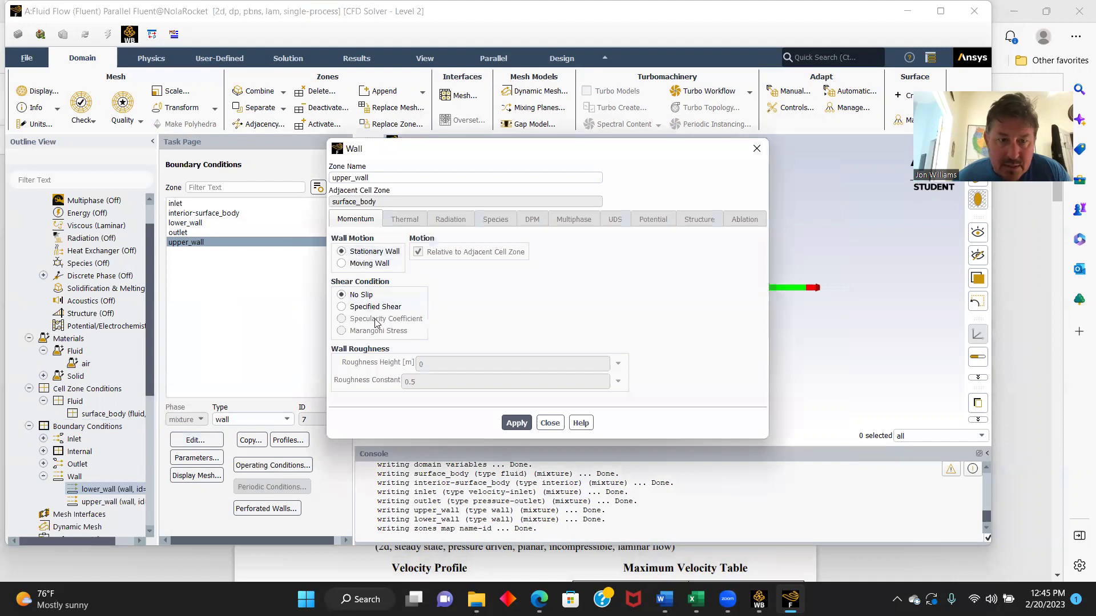
left_click(528, 423)
left_click(550, 422)
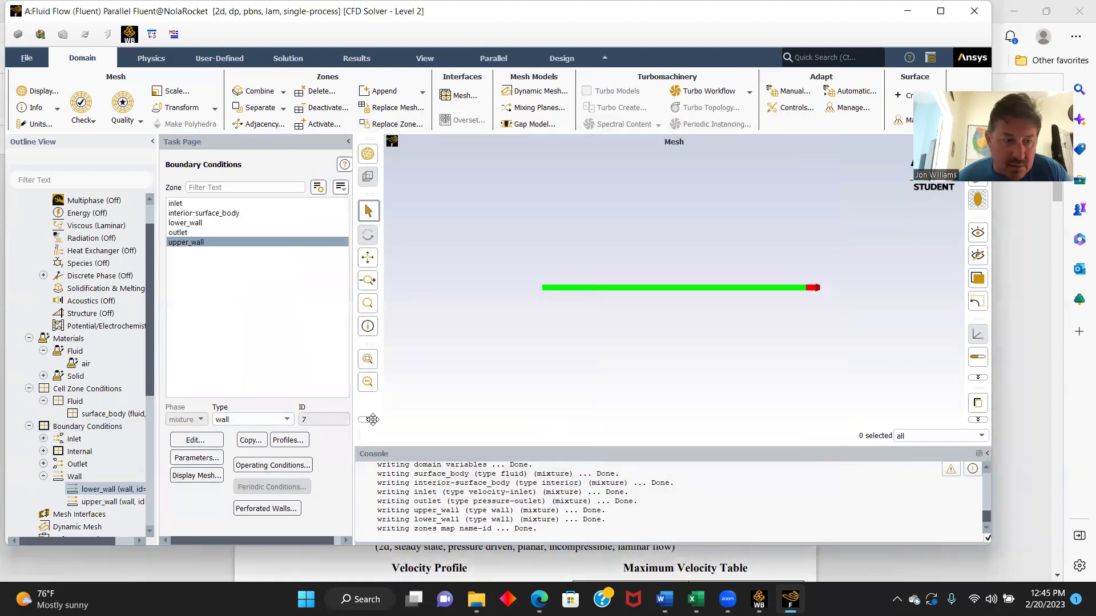
- Compute the reference values from the inlet and set the reference zone to surface_body
scroll(98, 361, "down", 2)
scroll(98, 361, "down", 1)
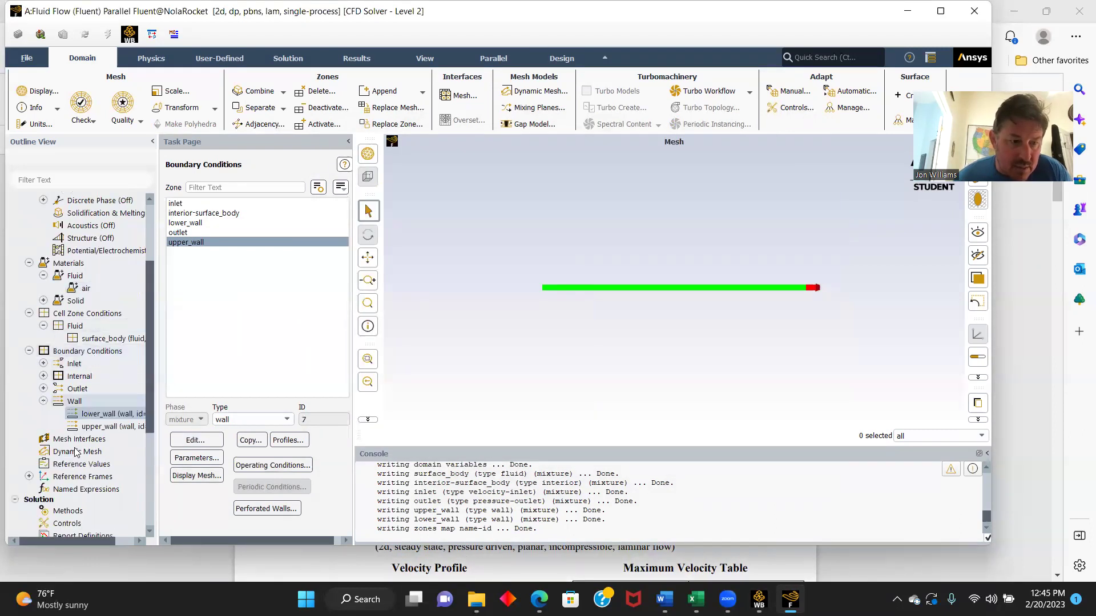
left_click(78, 465)
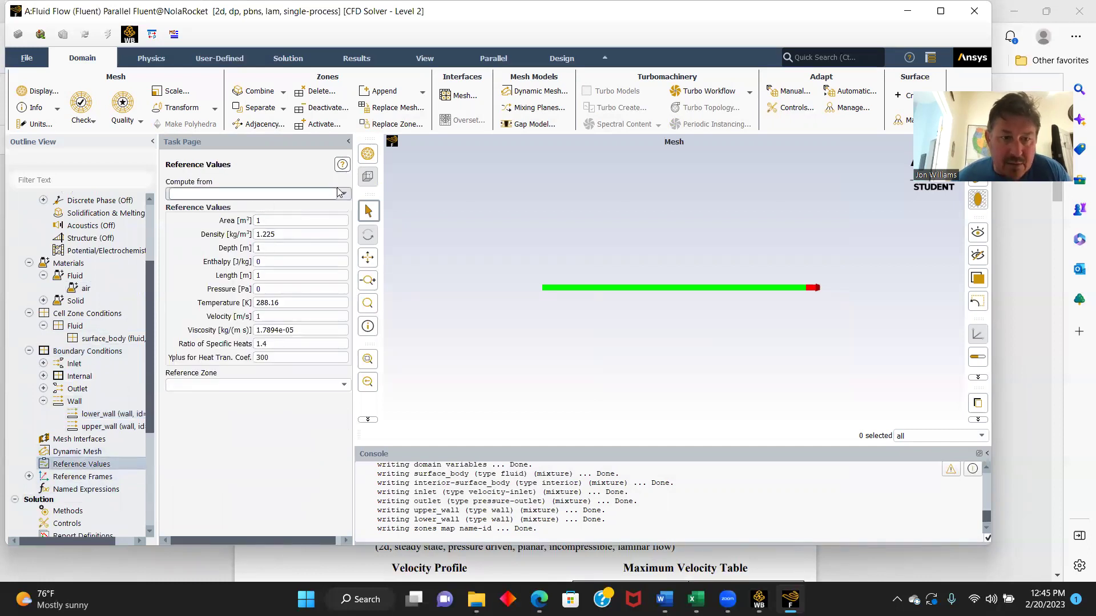
left_click(279, 196)
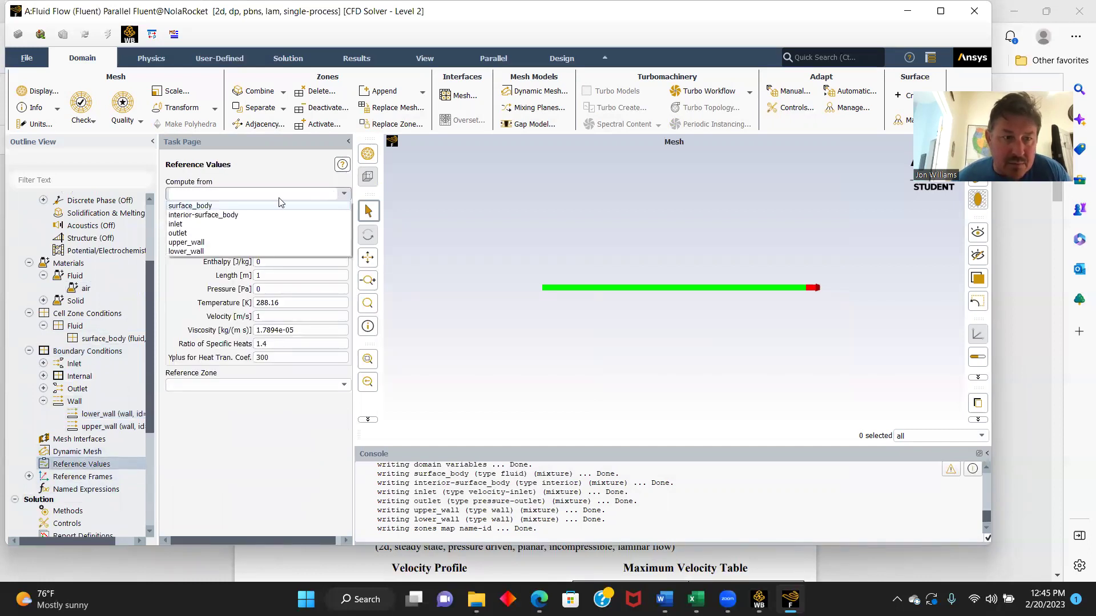
left_click(179, 224)
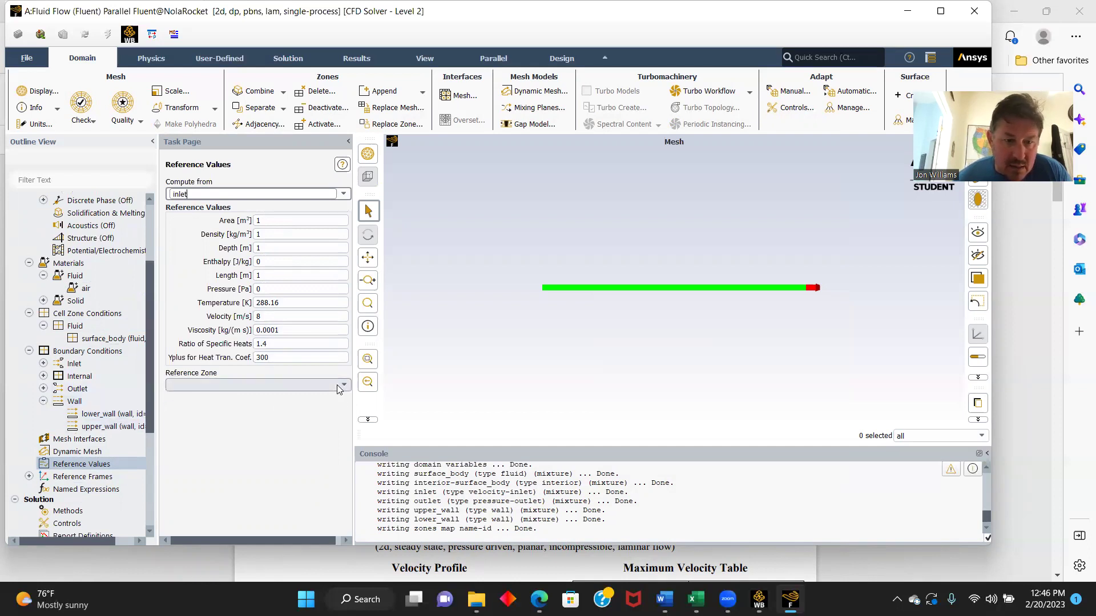
left_click(245, 385)
left_click(207, 406)
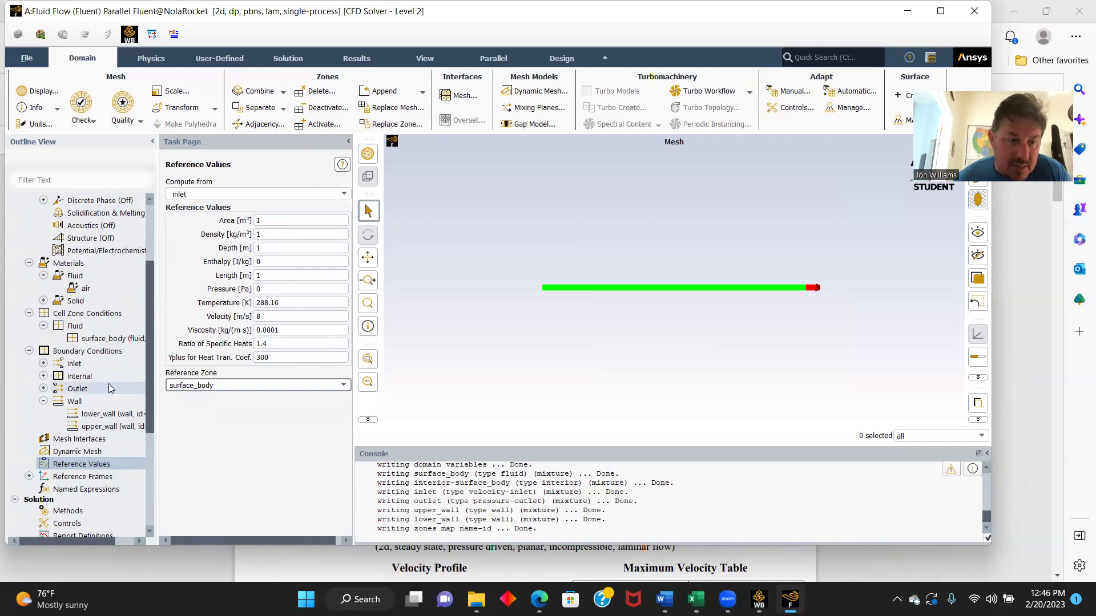
- Set the number of iterations to 200, then initialize and calculate the solution
scroll(111, 394, "down", 2)
scroll(84, 366, "down", 1)
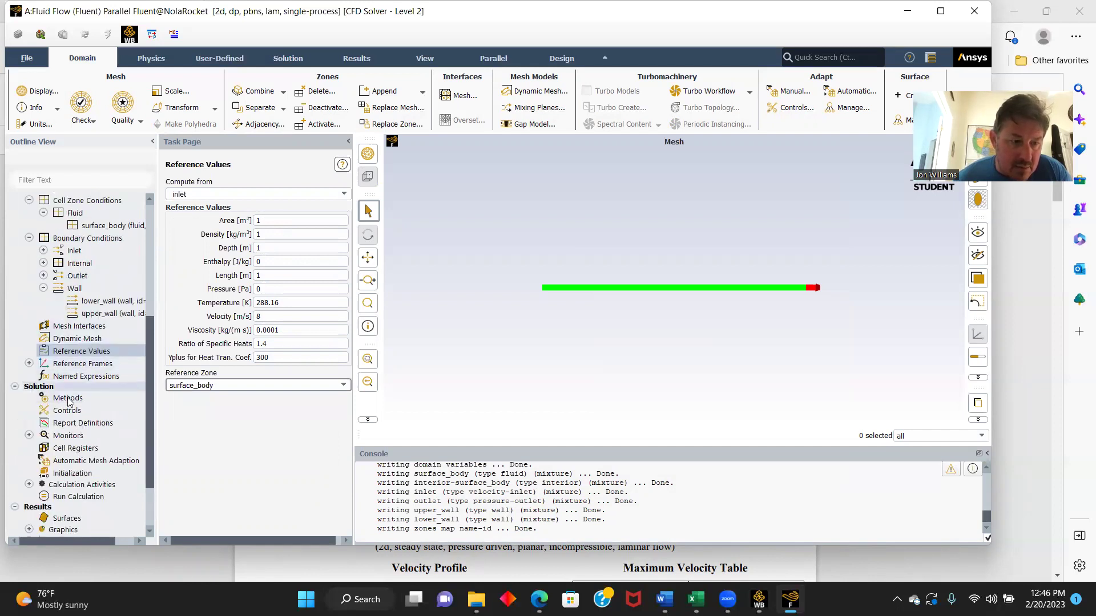
left_click(82, 497)
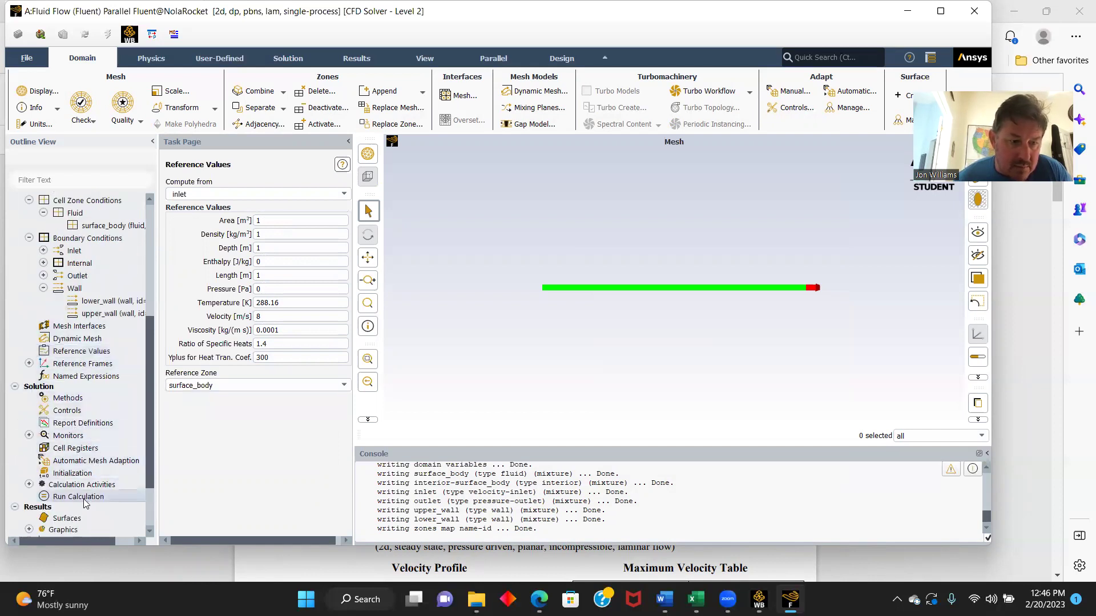
left_click(184, 321)
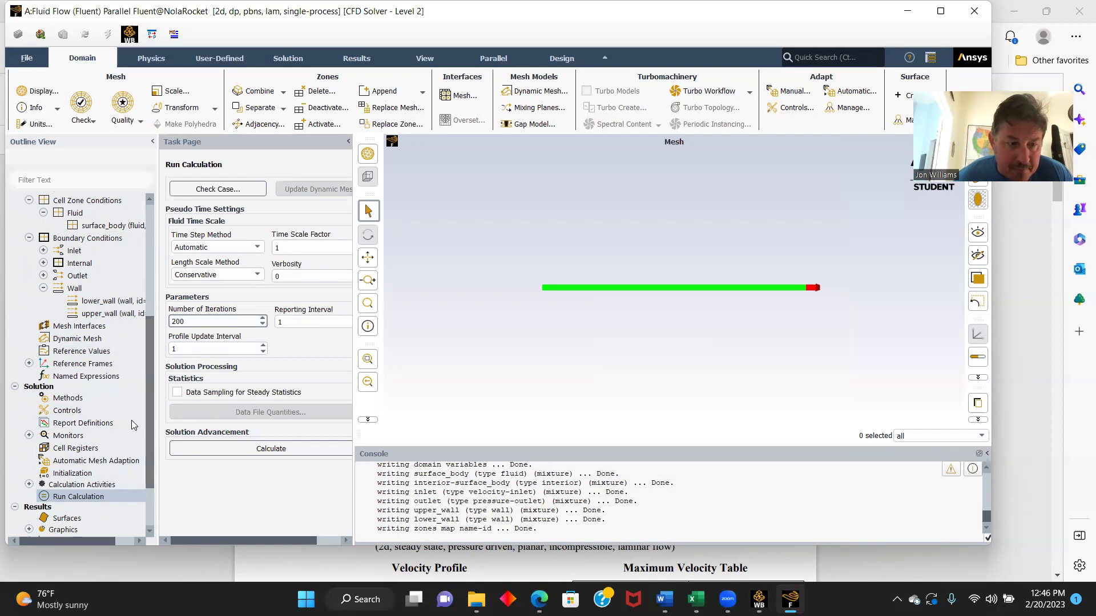
right_click(104, 503)
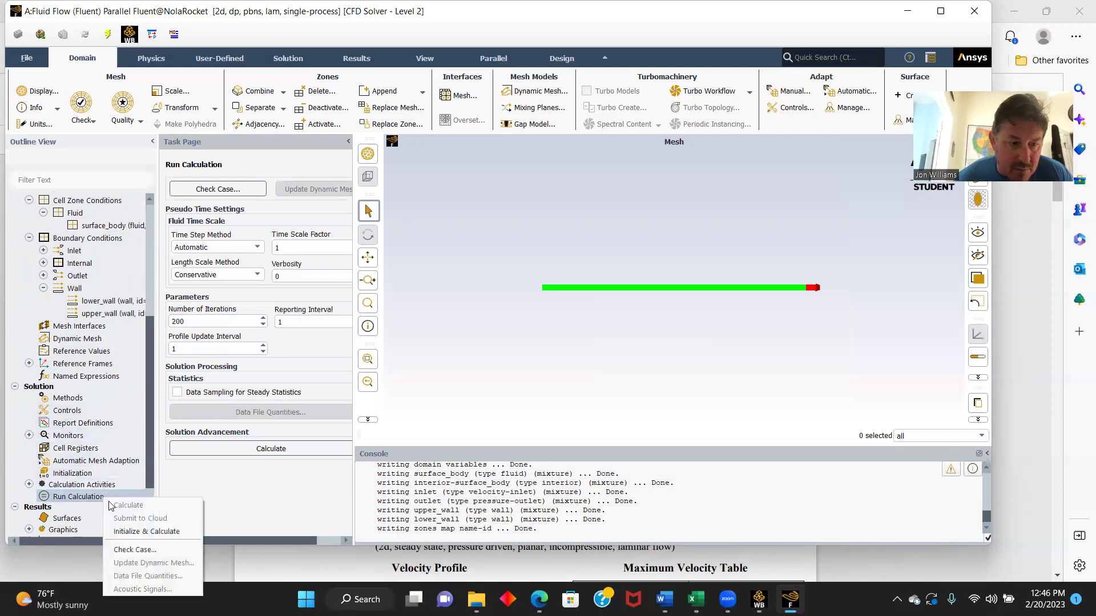
left_click(127, 533)
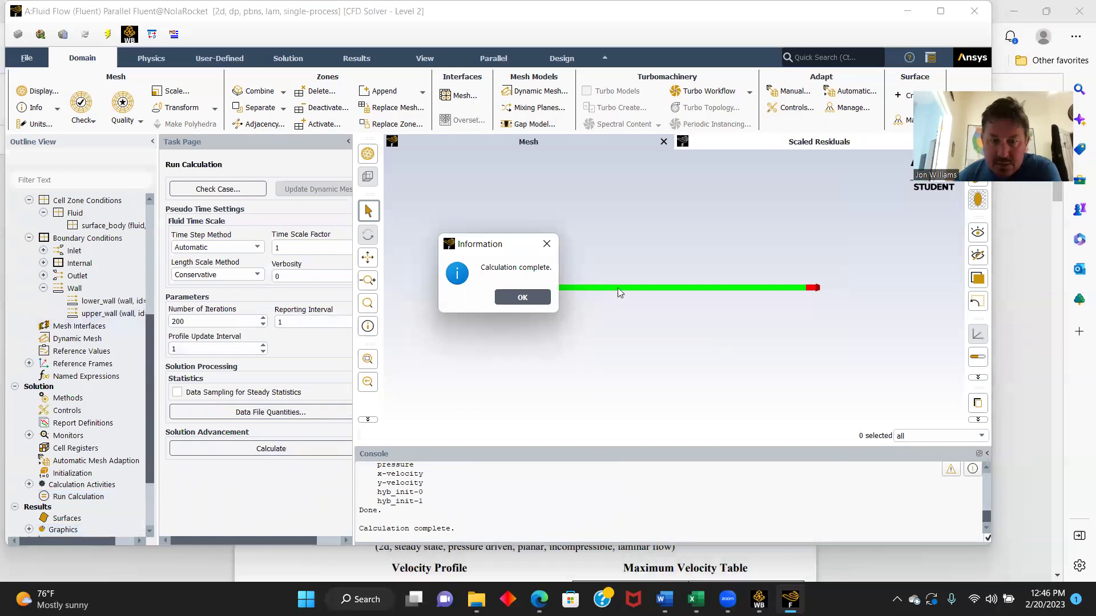
left_click(522, 297)
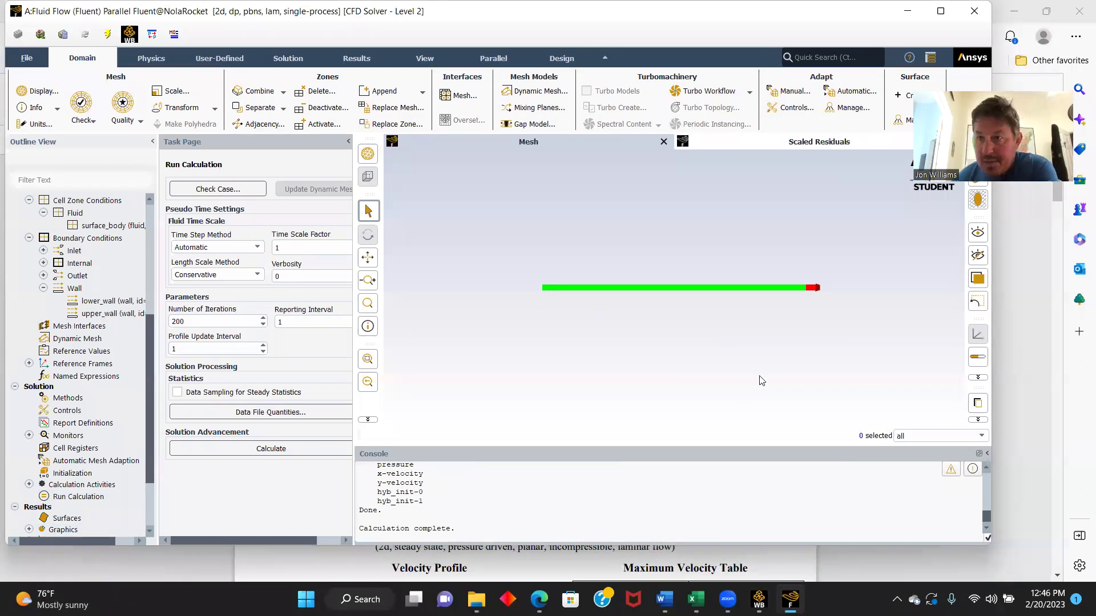
- Quit Fluent and open the Results of the Fluid Flow (Fluent) system from Workbench
left_click(975, 11)
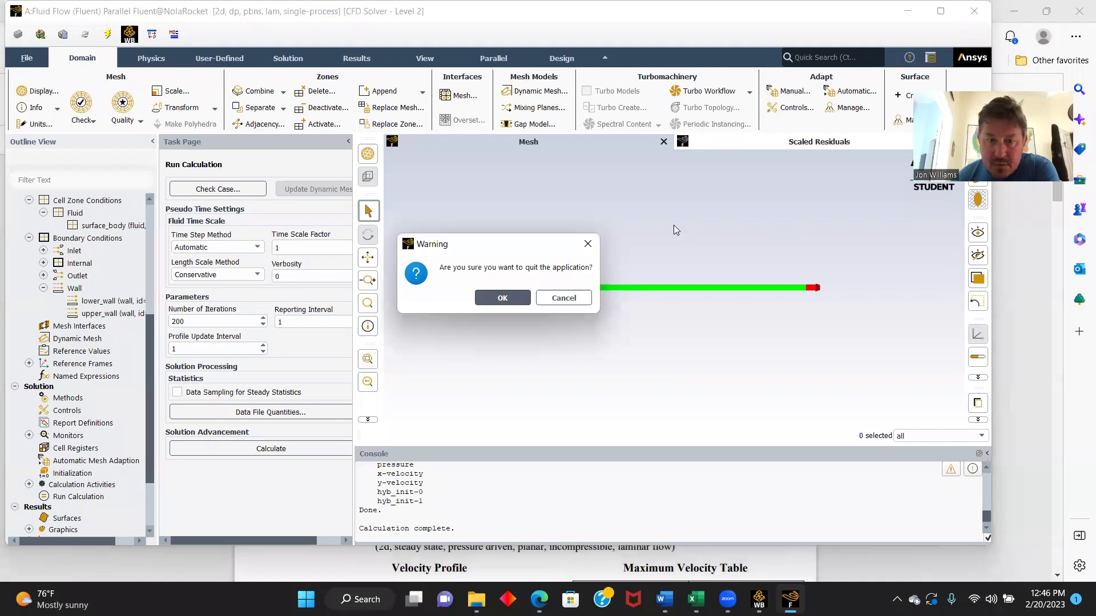
left_click(502, 298)
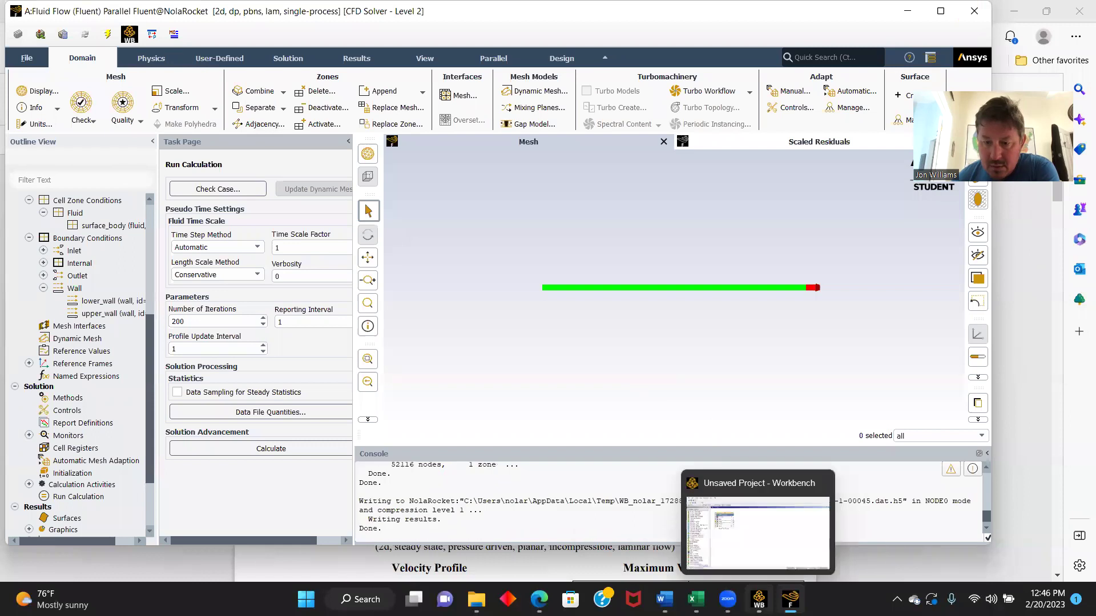
left_click(759, 597)
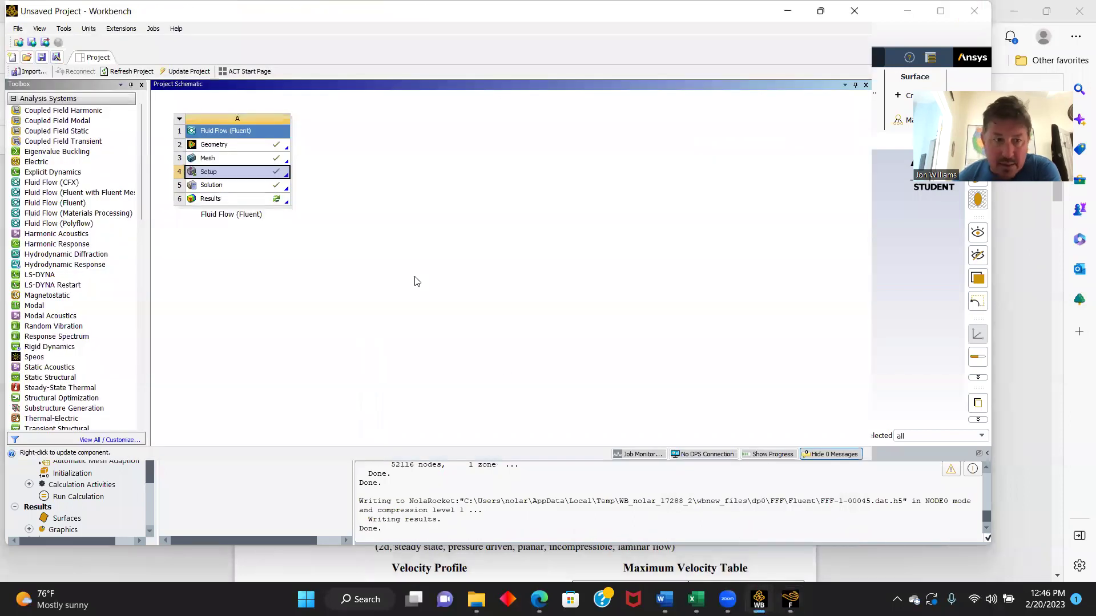
double_click(222, 200)
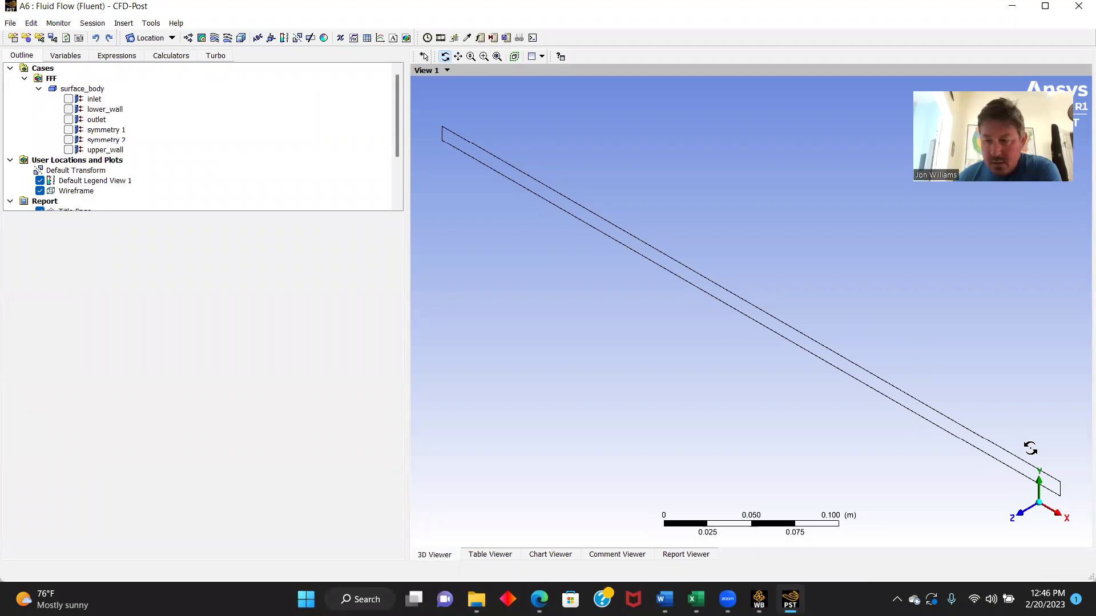
- Insert a contour named "velocity 1" for the channel results
left_click(1031, 510)
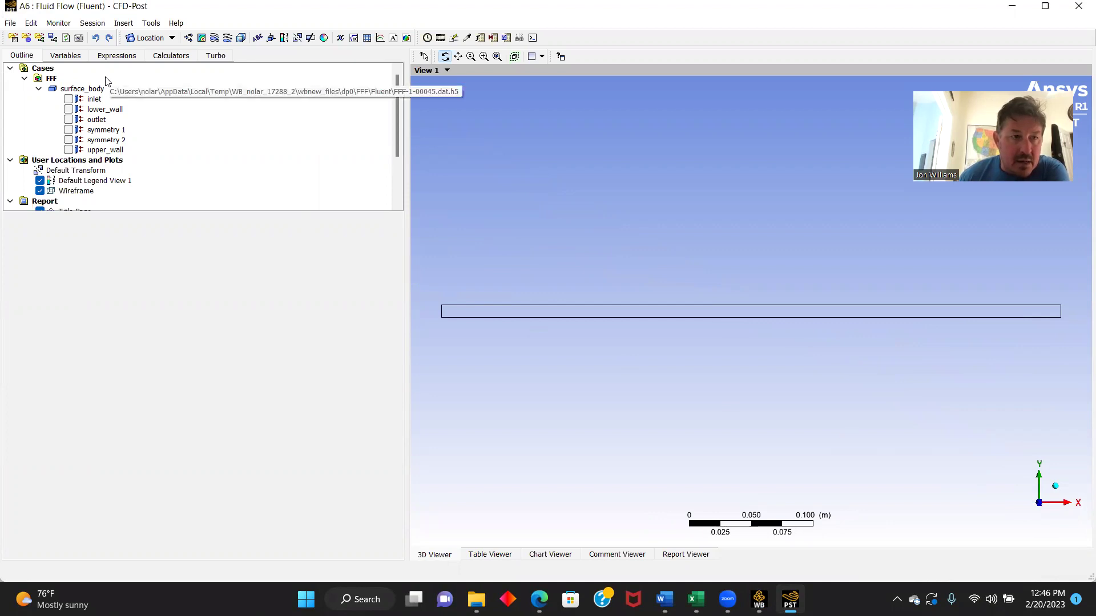
left_click(202, 38)
type("velocity 1")
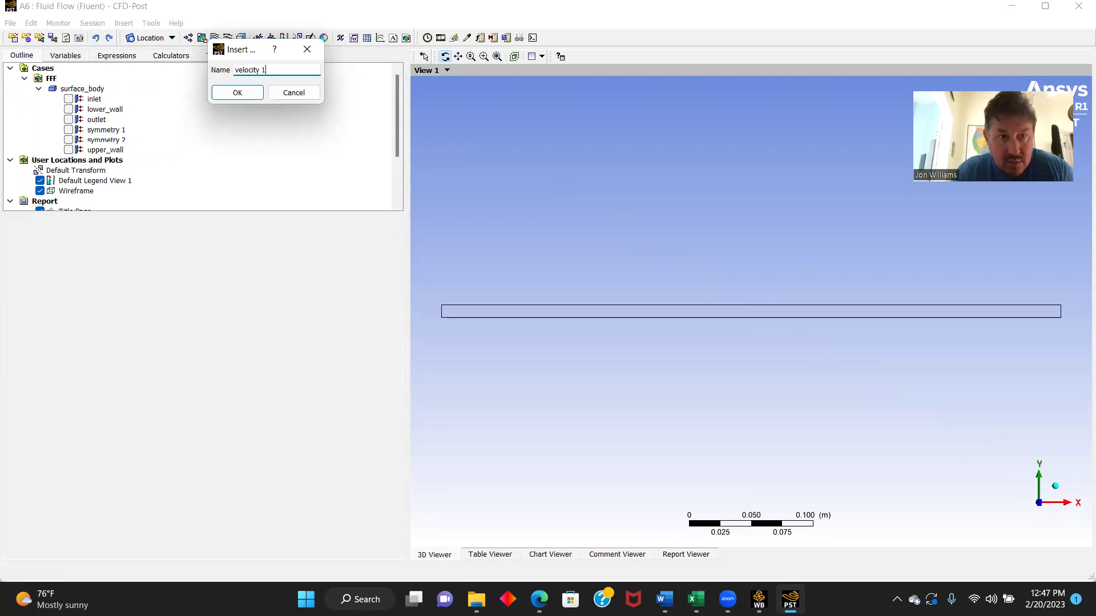
key("Return")
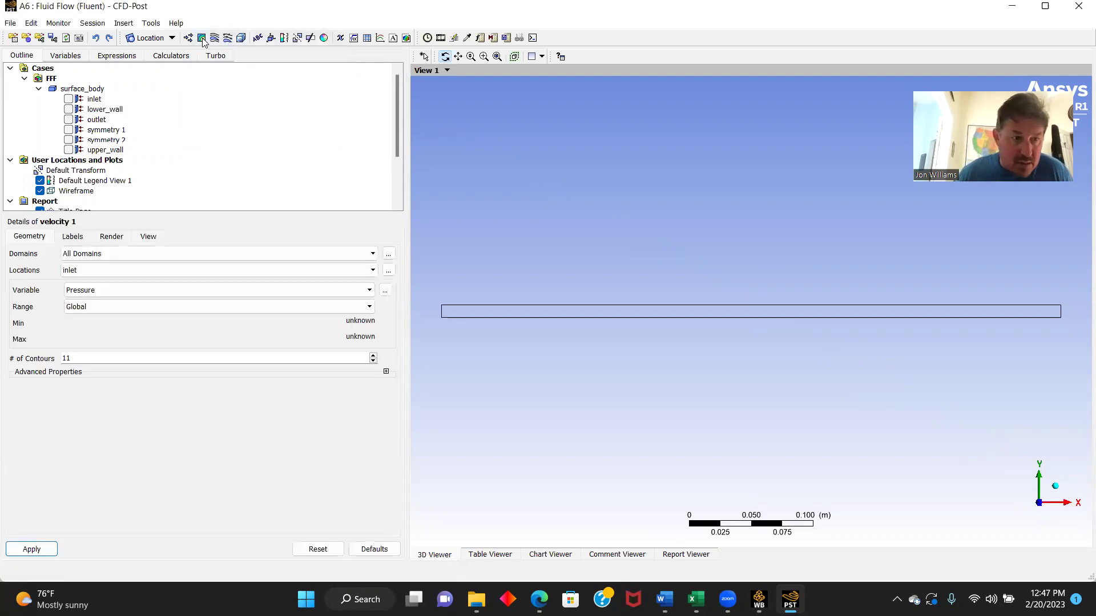
- Set the velocity 1 contour to location symmetry 1, variable Velocity u and 50 contours, and apply it
left_click(372, 270)
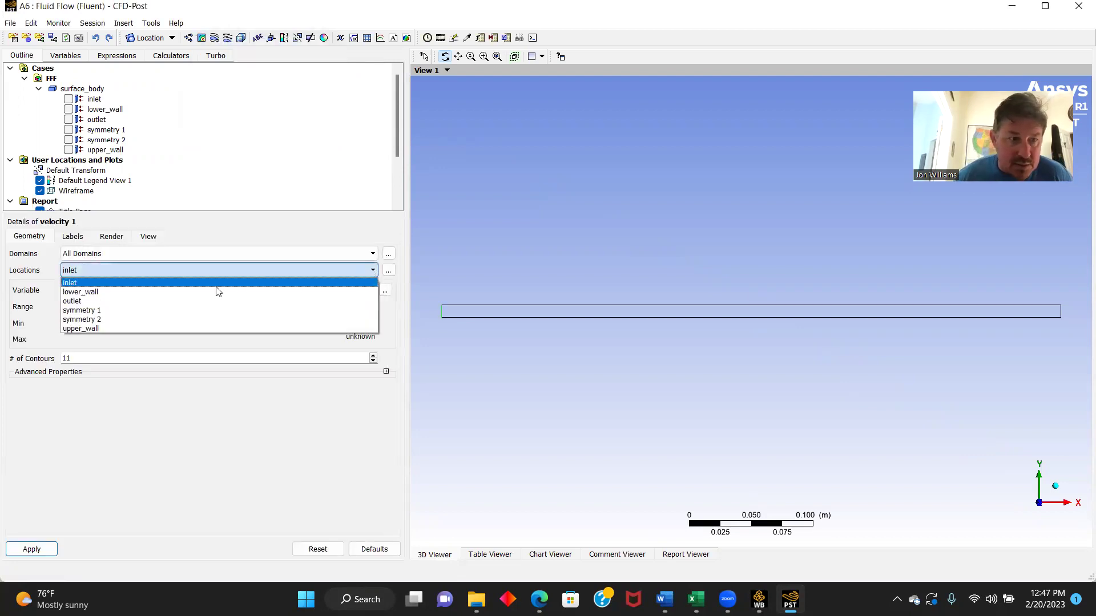
left_click(90, 311)
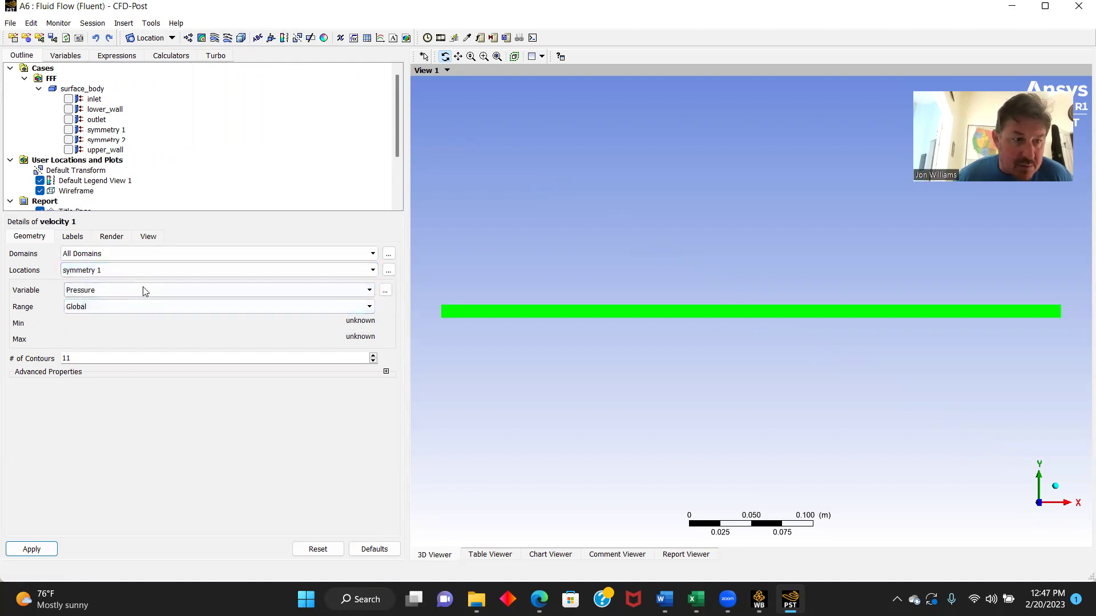
left_click(368, 291)
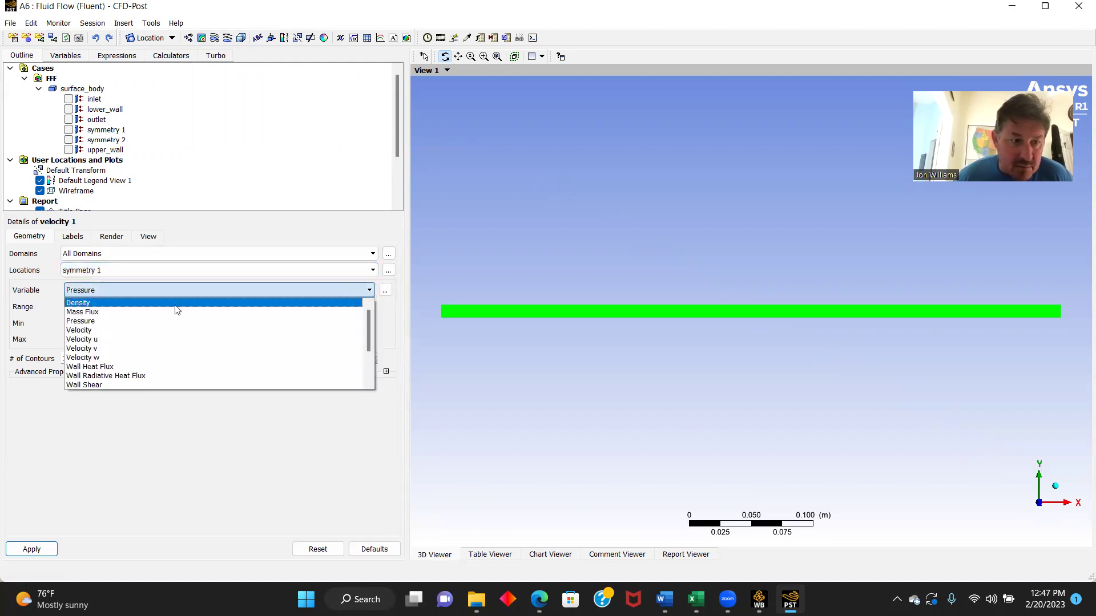
left_click(90, 338)
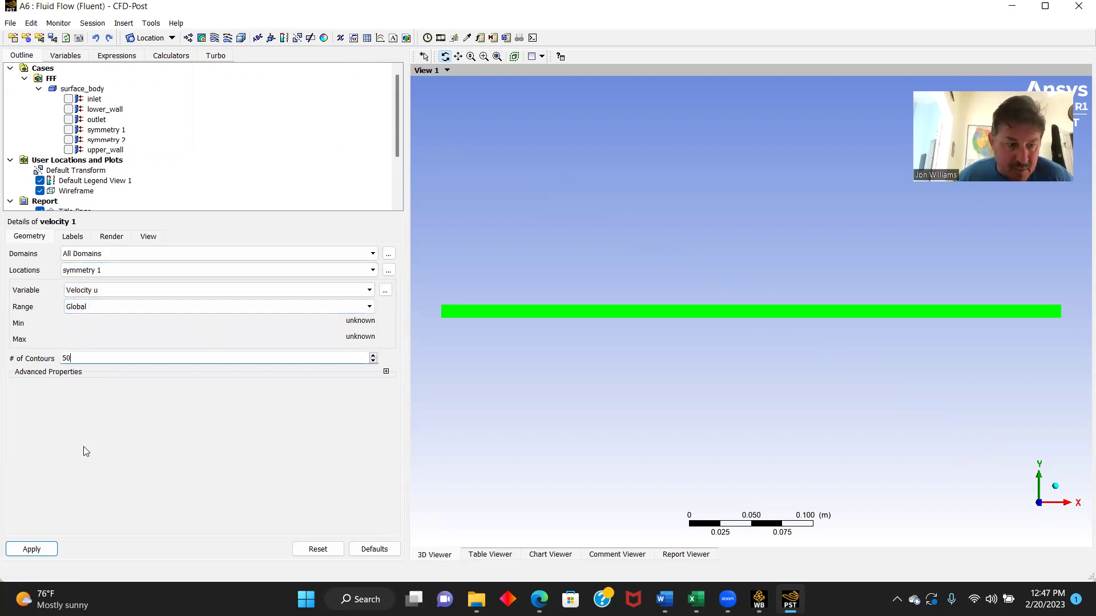
left_click(32, 550)
left_click(32, 549)
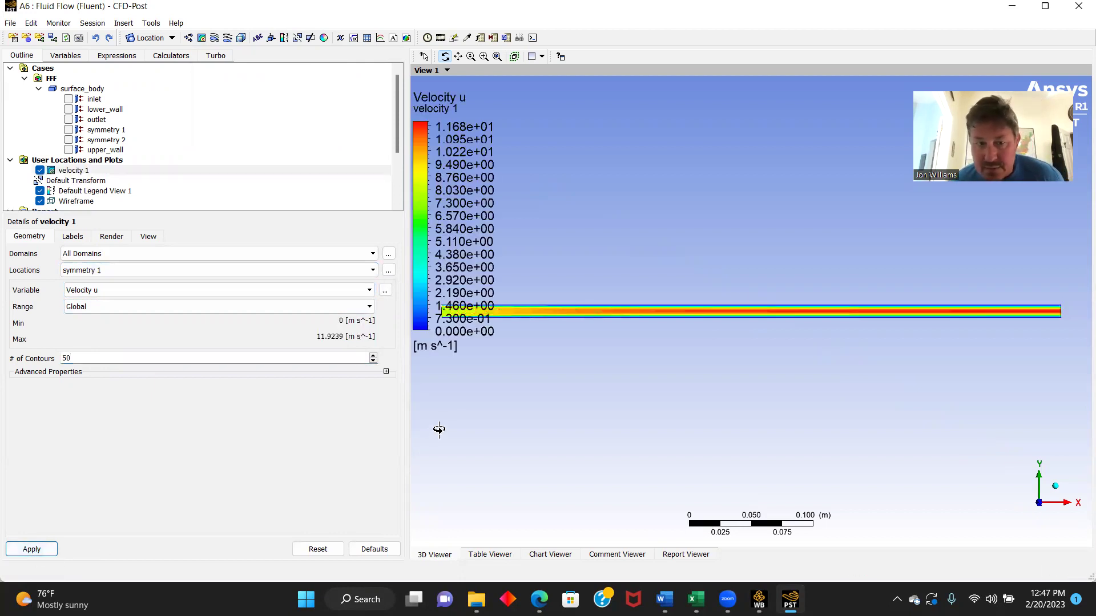
- Make the default legend horizontal and set its size to 1 and its aspect to 0.05
left_click(90, 192)
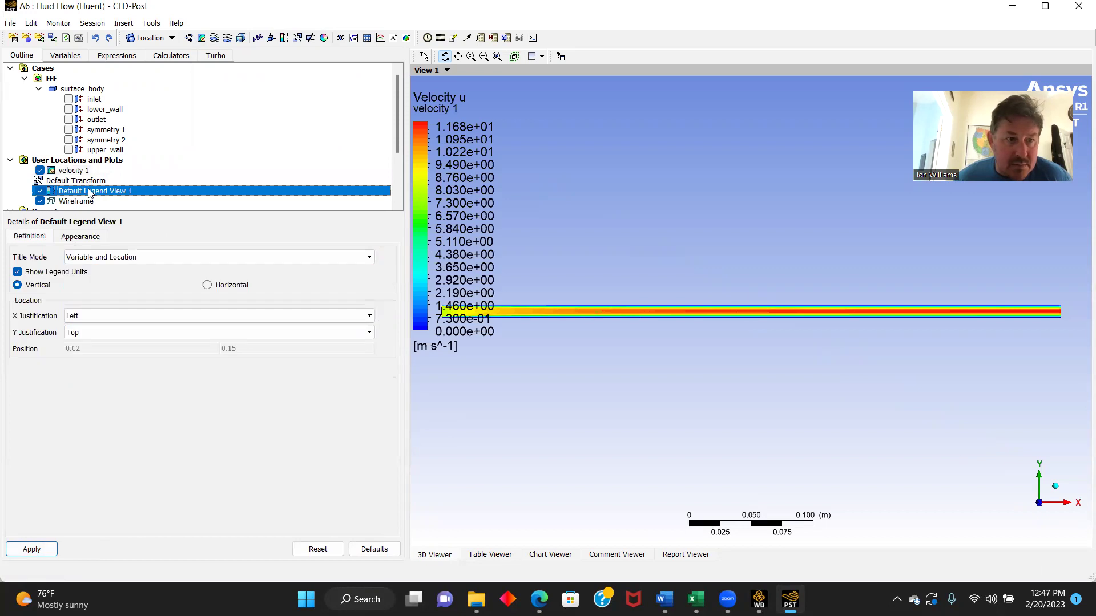
left_click(206, 286)
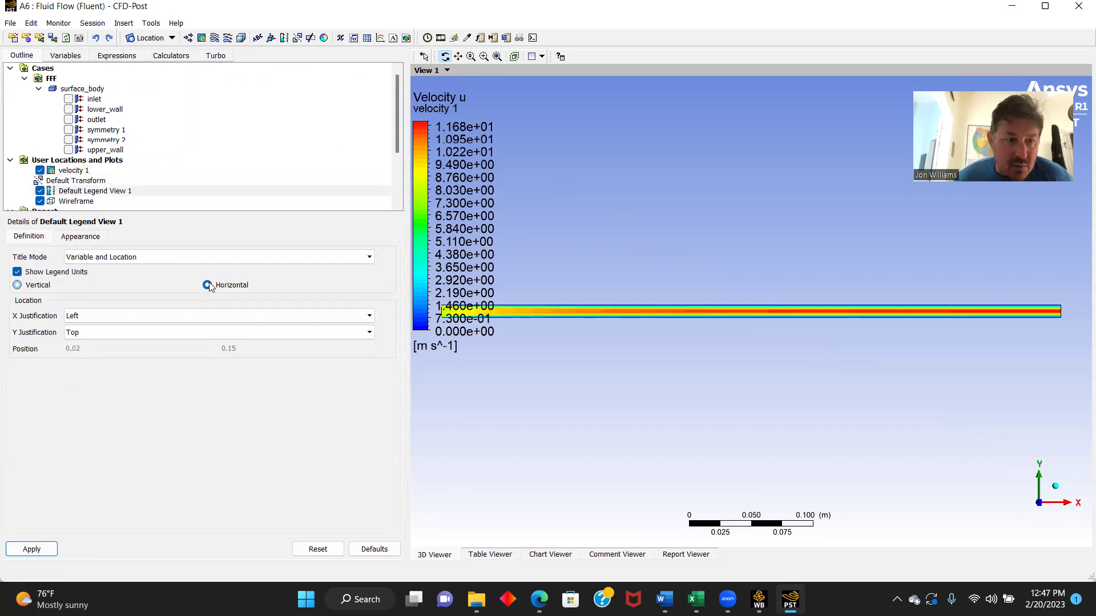
left_click(79, 238)
left_click(81, 266)
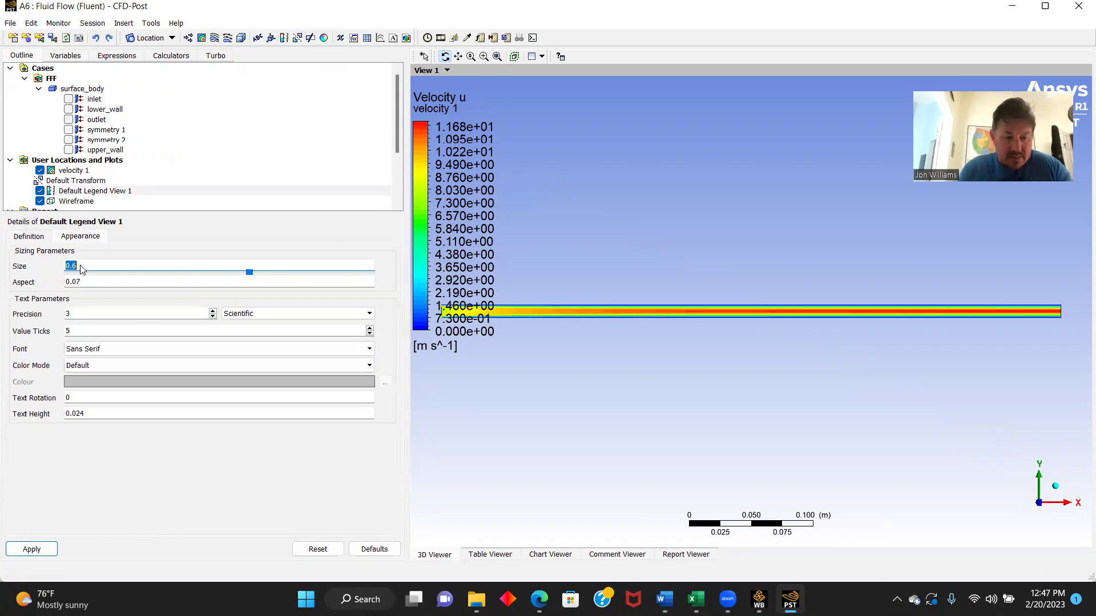
type("1")
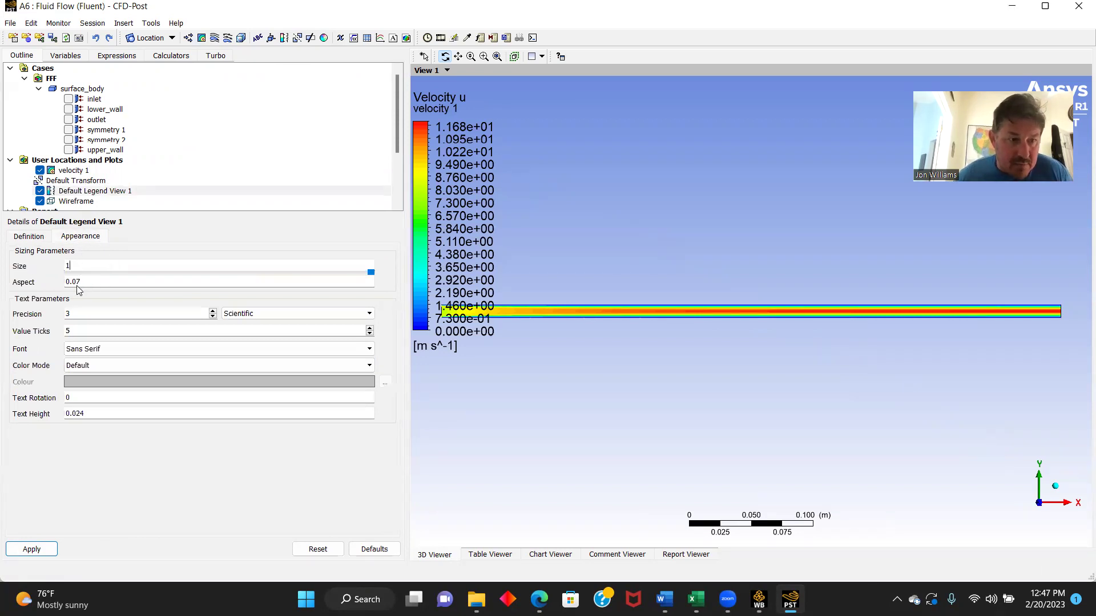
left_click(89, 280)
type("0")
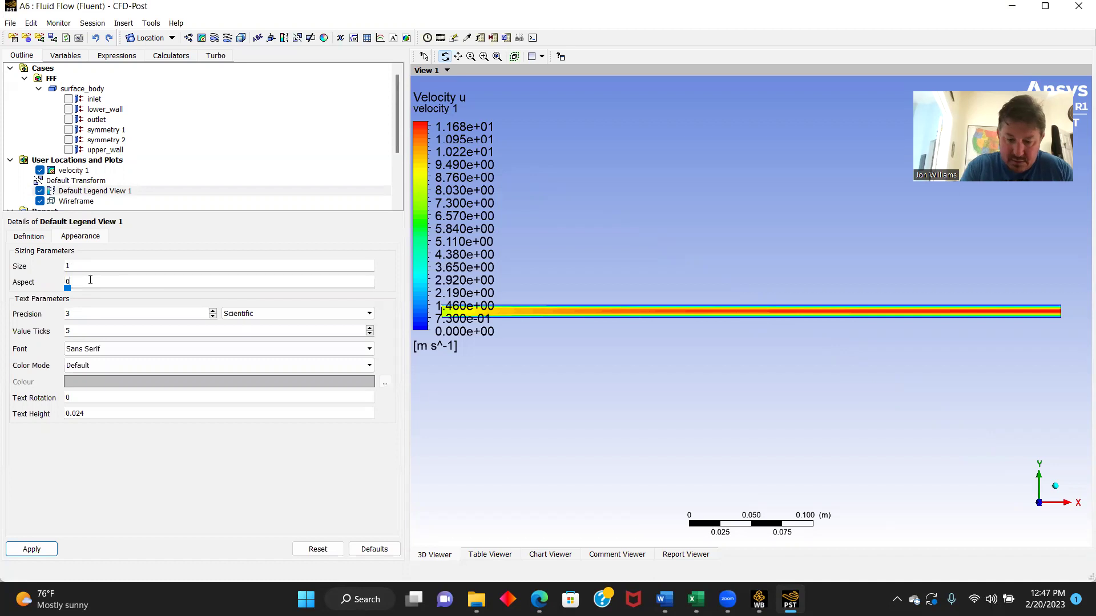
type(".05")
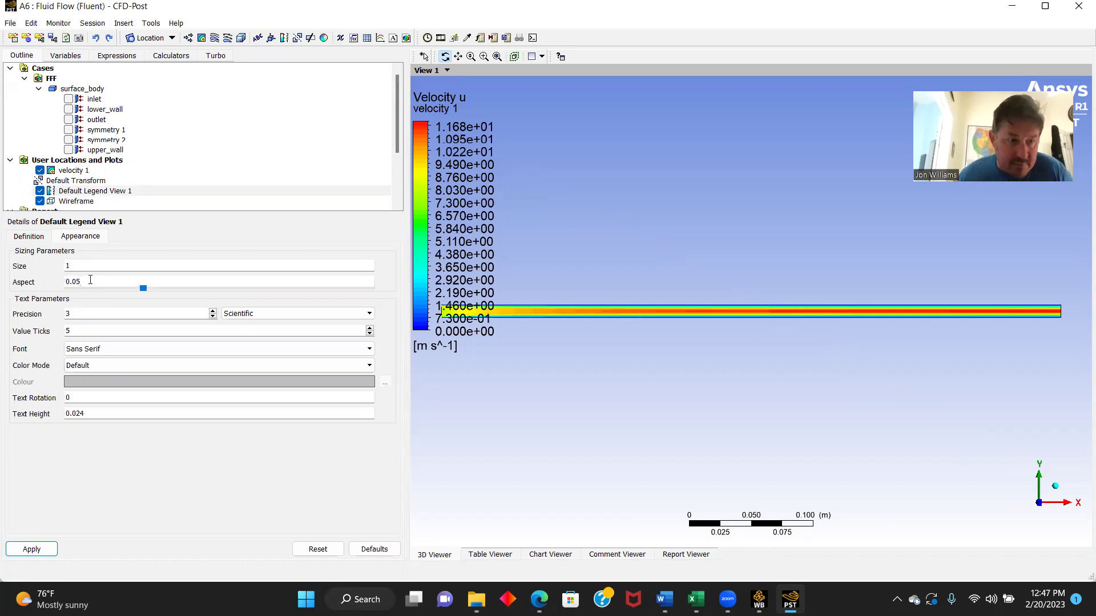
- Format the legend values as Fixed with precision 2, apply the legend settings, and place the channel closer beneath the legend
left_click(77, 315)
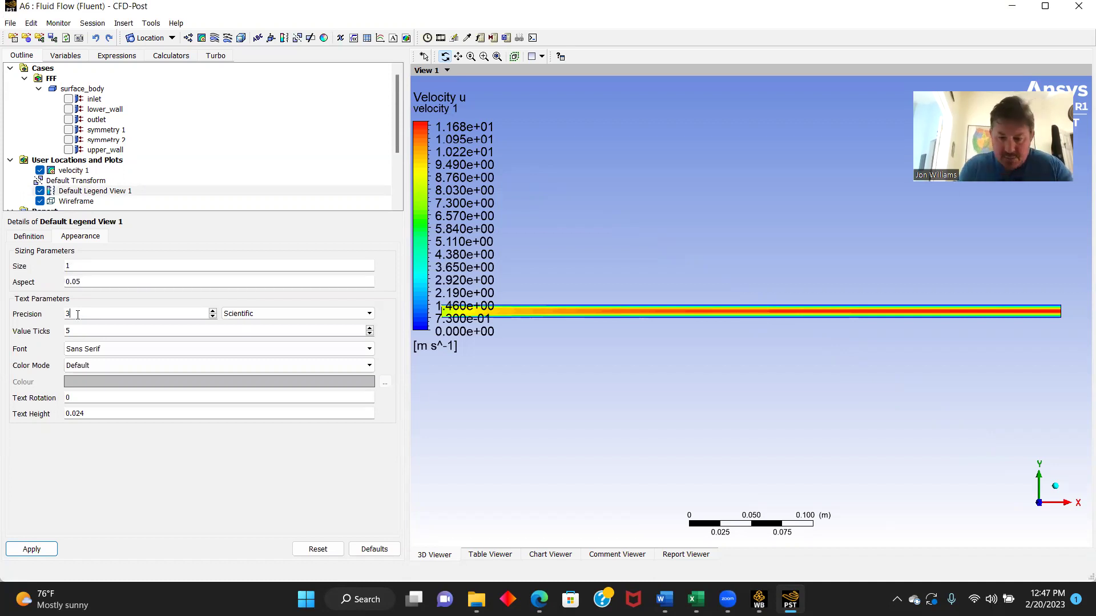
key("BackSpace")
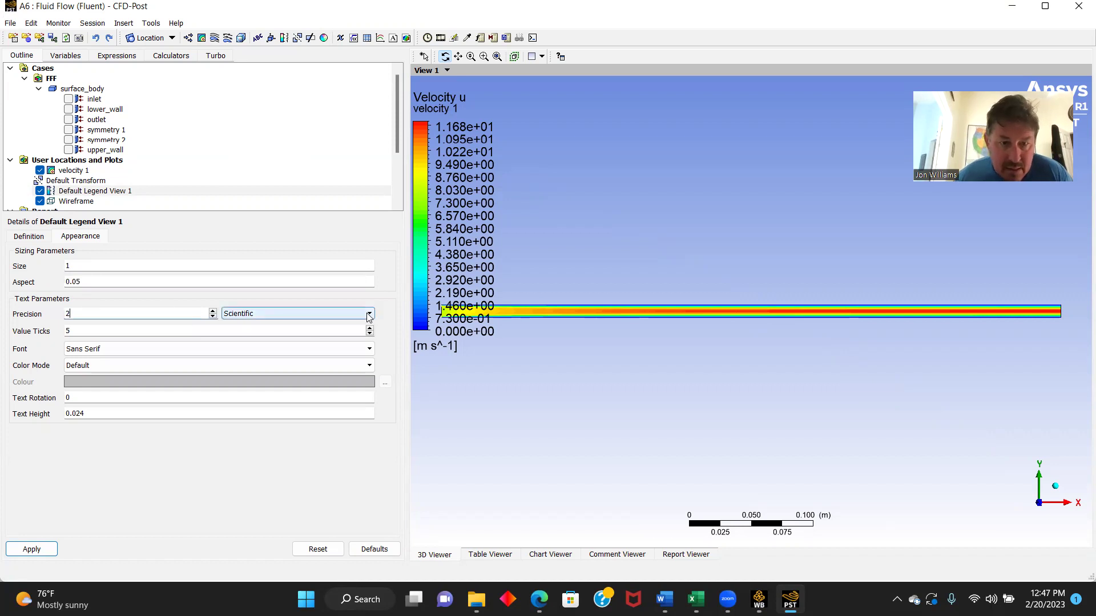
left_click(266, 314)
left_click(275, 327)
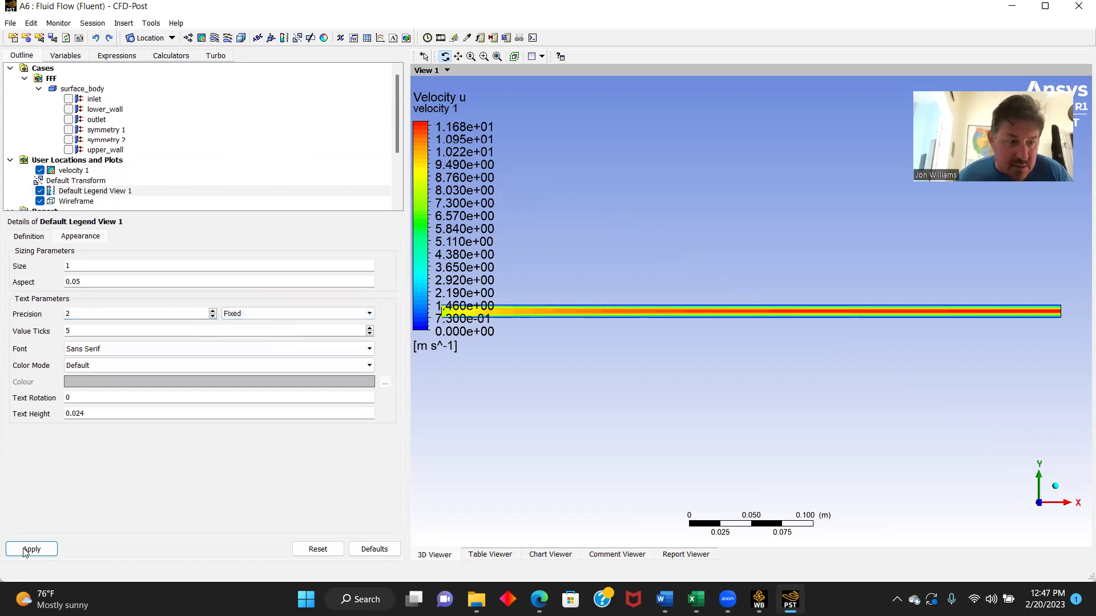
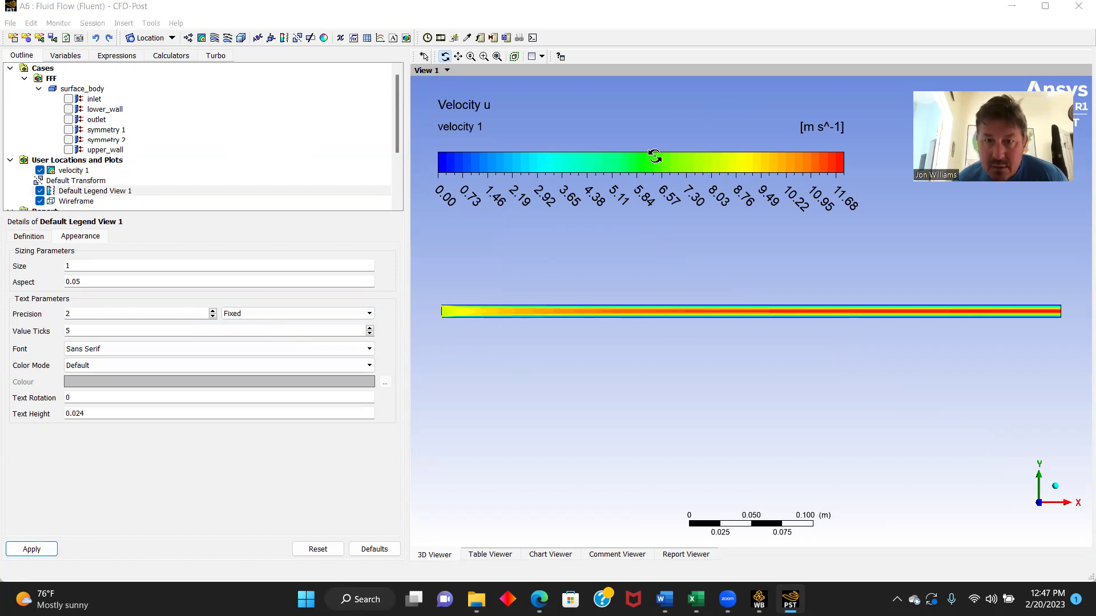
left_click(458, 56)
left_click_drag(724, 316, 710, 247)
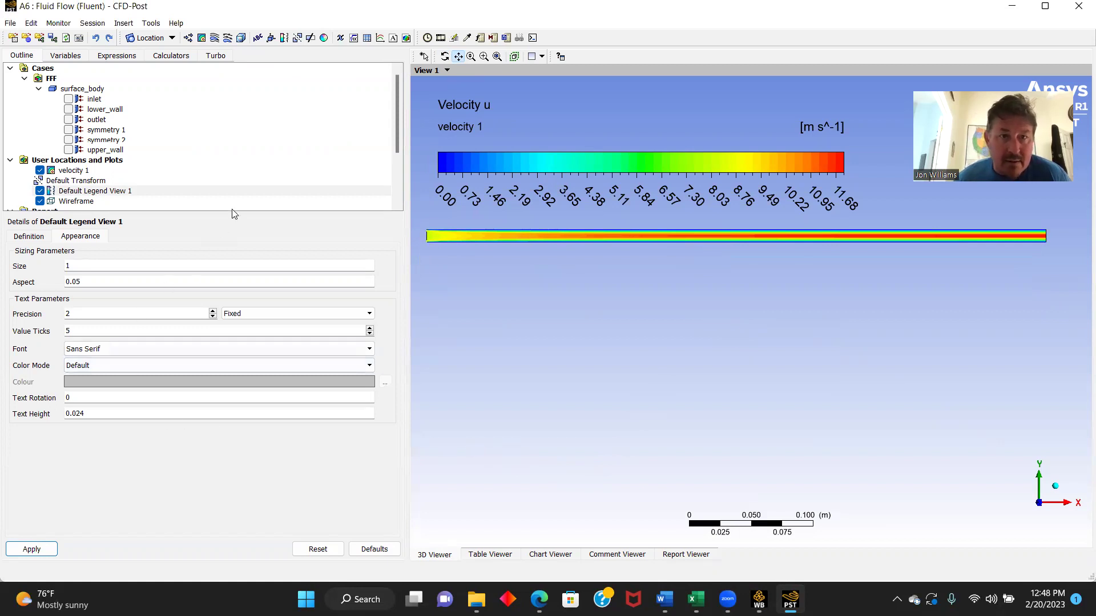
- Insert a line location named "Midline"
left_click(124, 25)
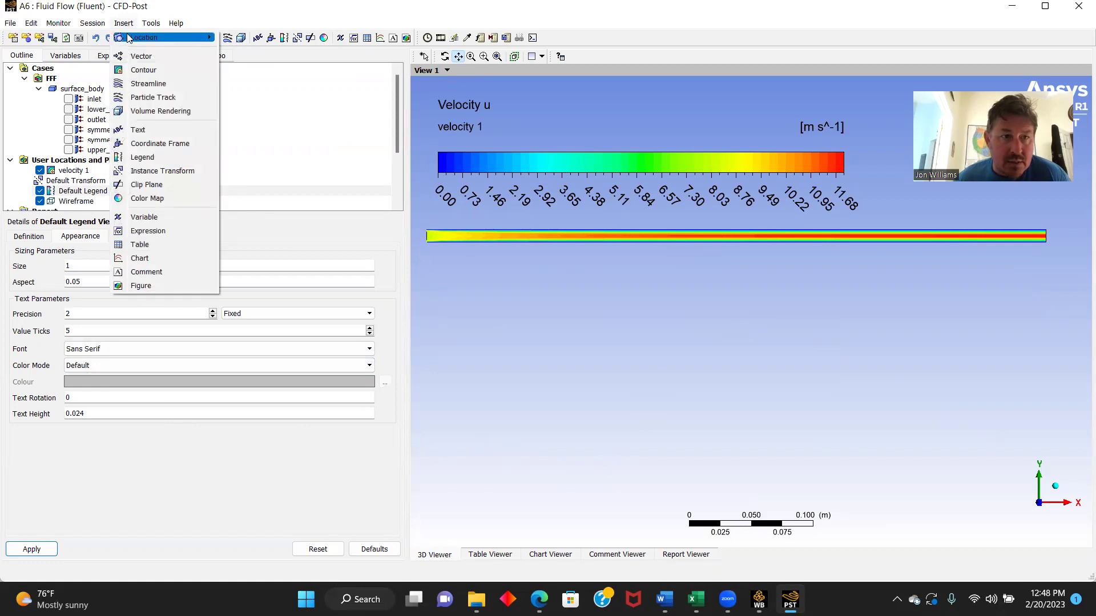
mouse_move(134, 37)
left_click(247, 67)
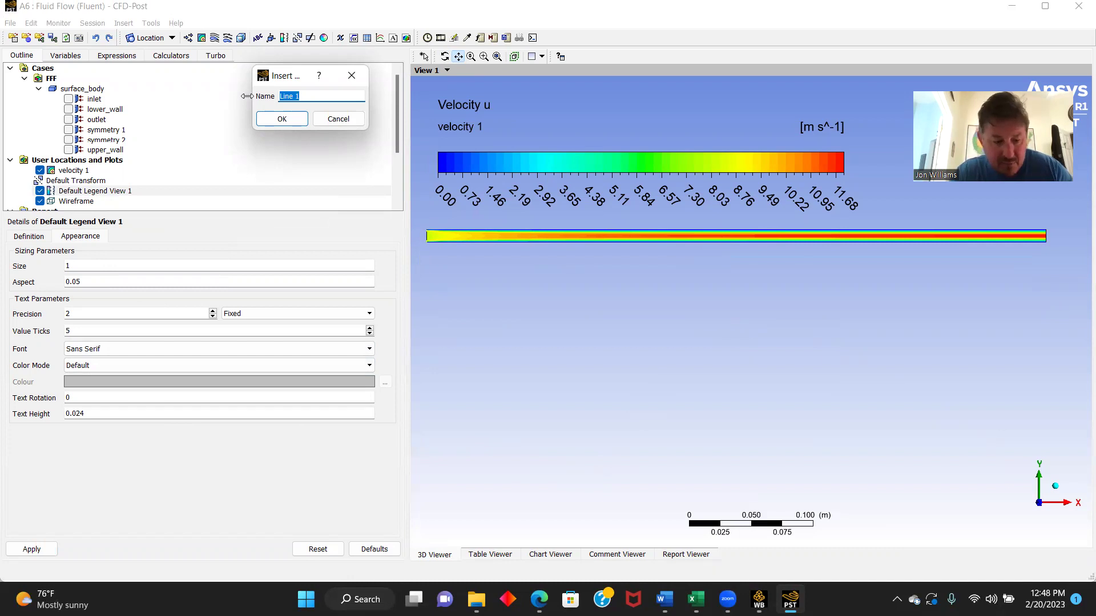
type("Midl")
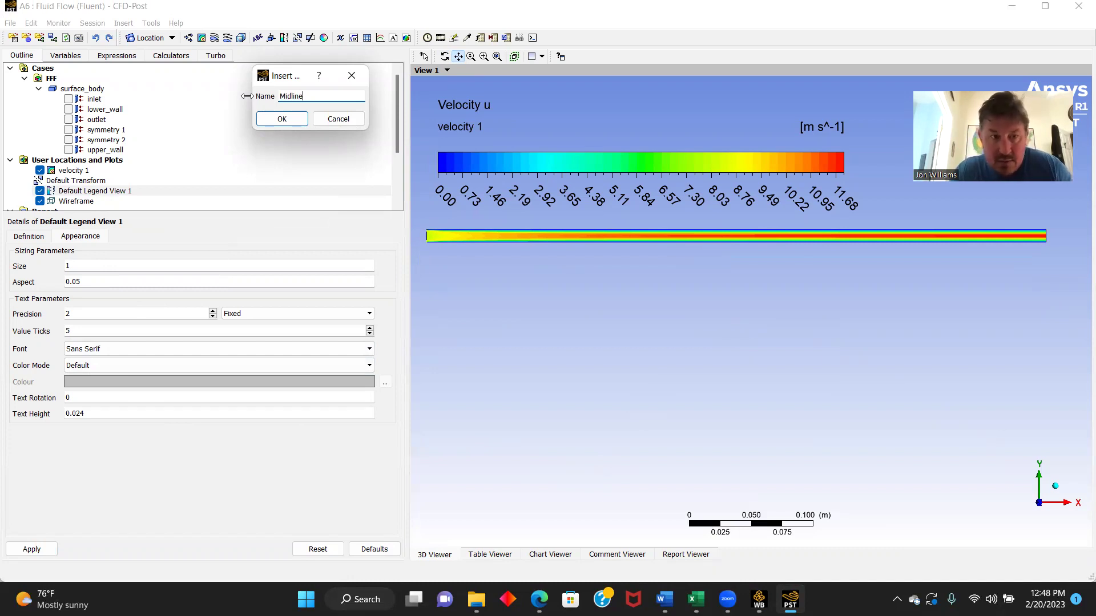
key("Return")
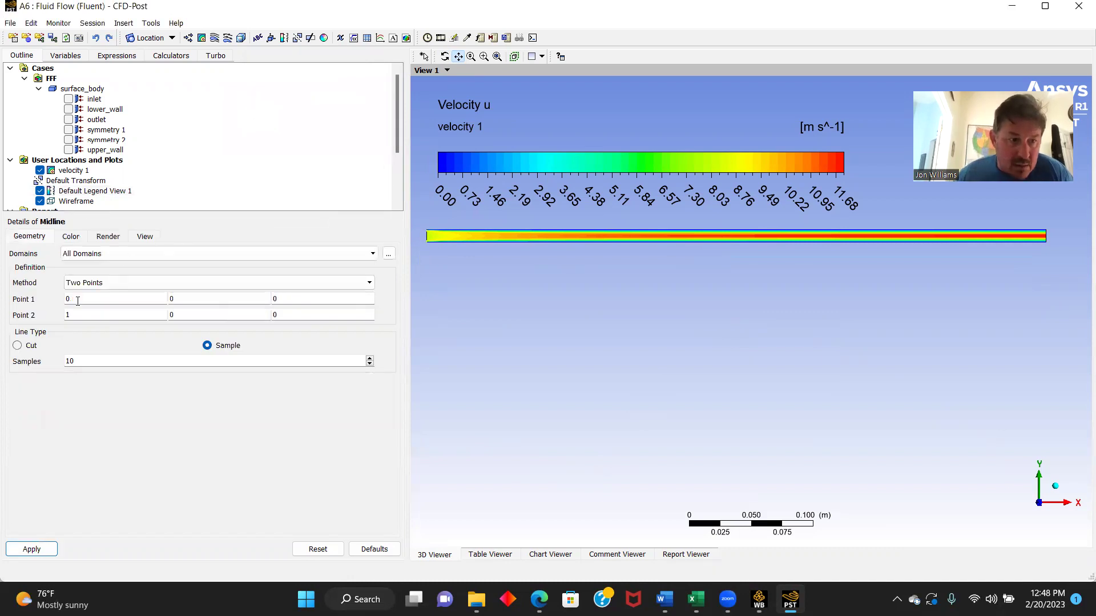
- Define Midline from point (0.250, 0, 0) to point (0.250, 0.01, 0) with 100 samples, and apply it
left_click(78, 301)
type(".2")
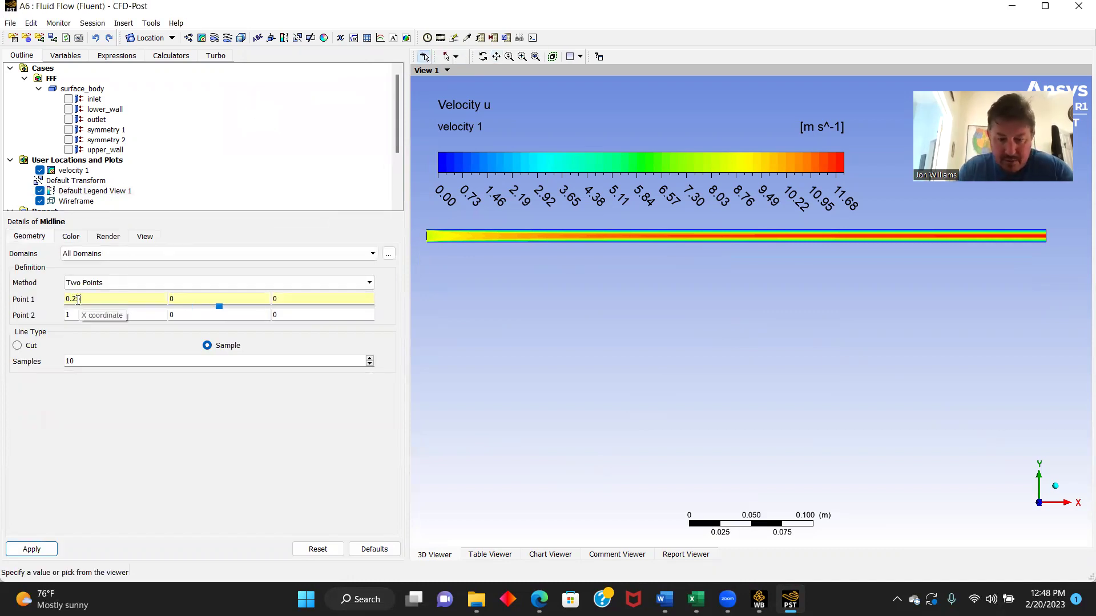
type("50")
left_click(77, 317)
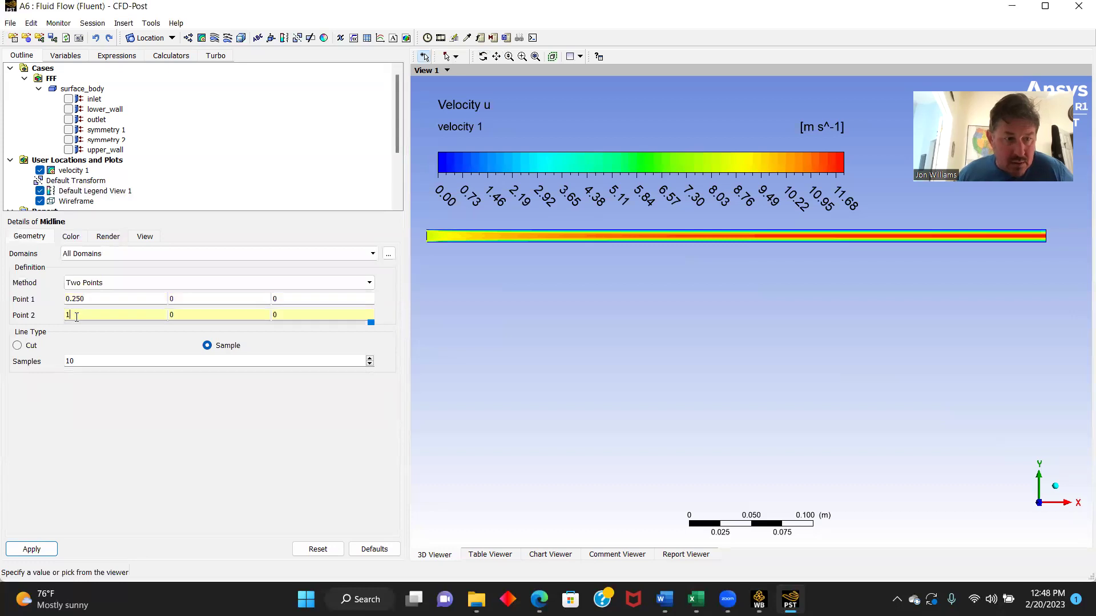
key("BackSpace")
type("0.250")
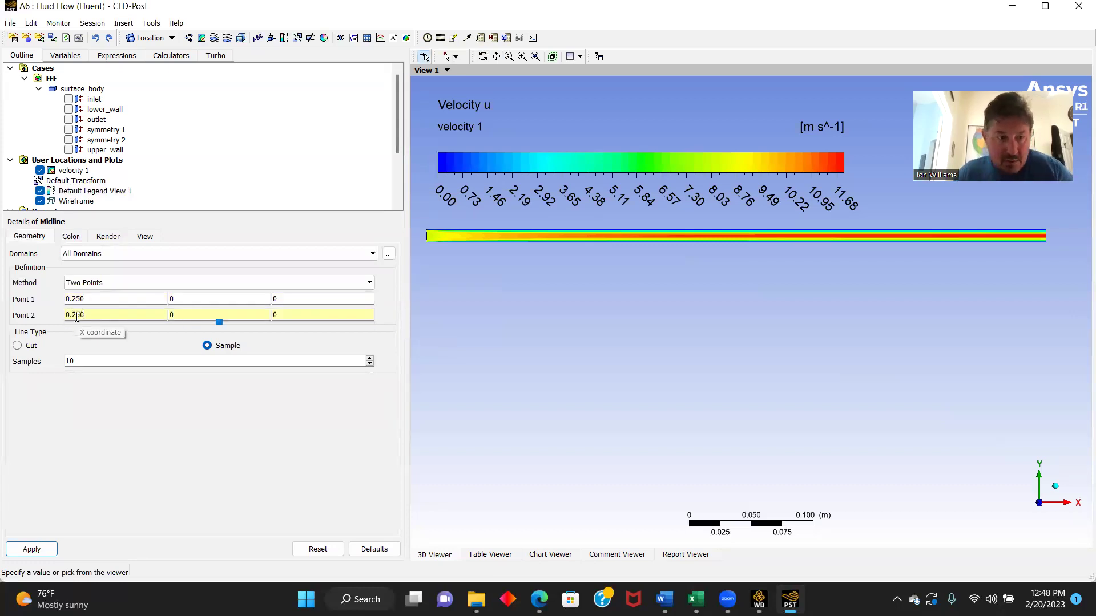
left_click(182, 317)
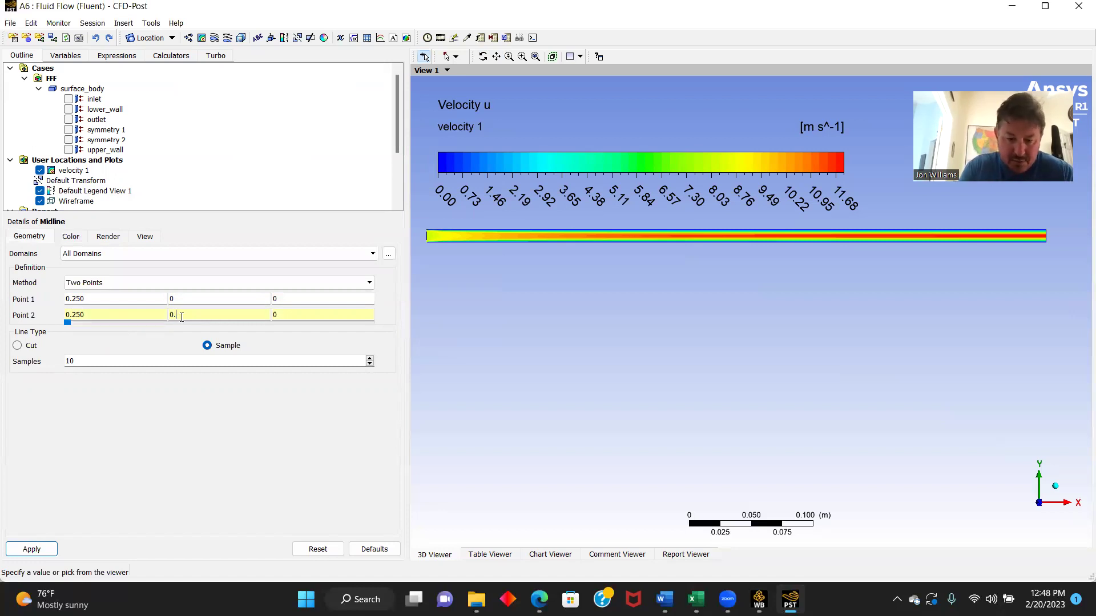
type(".01")
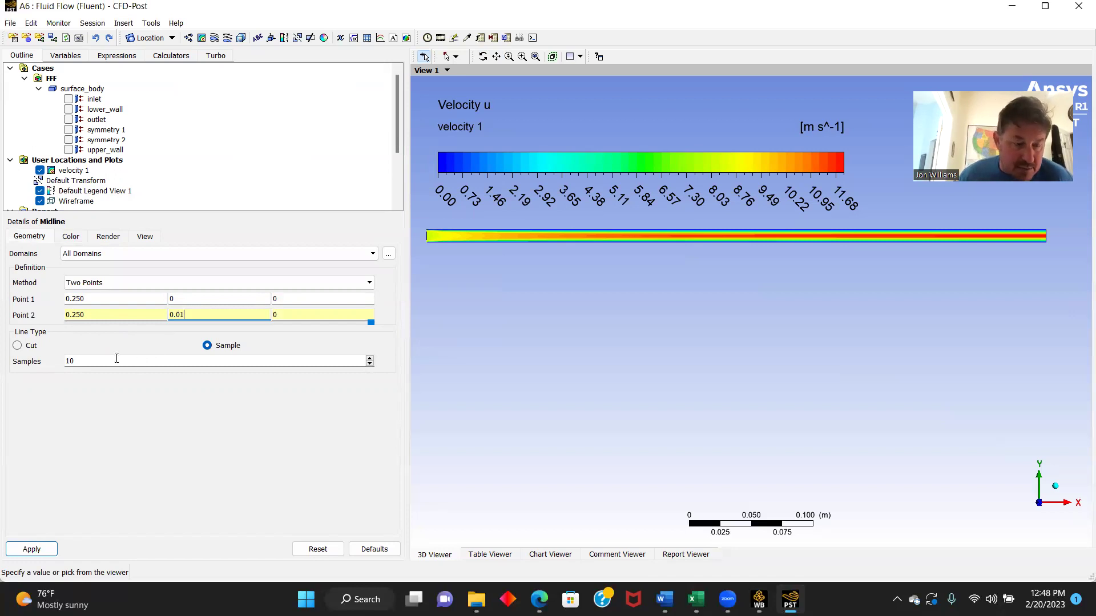
left_click(92, 361)
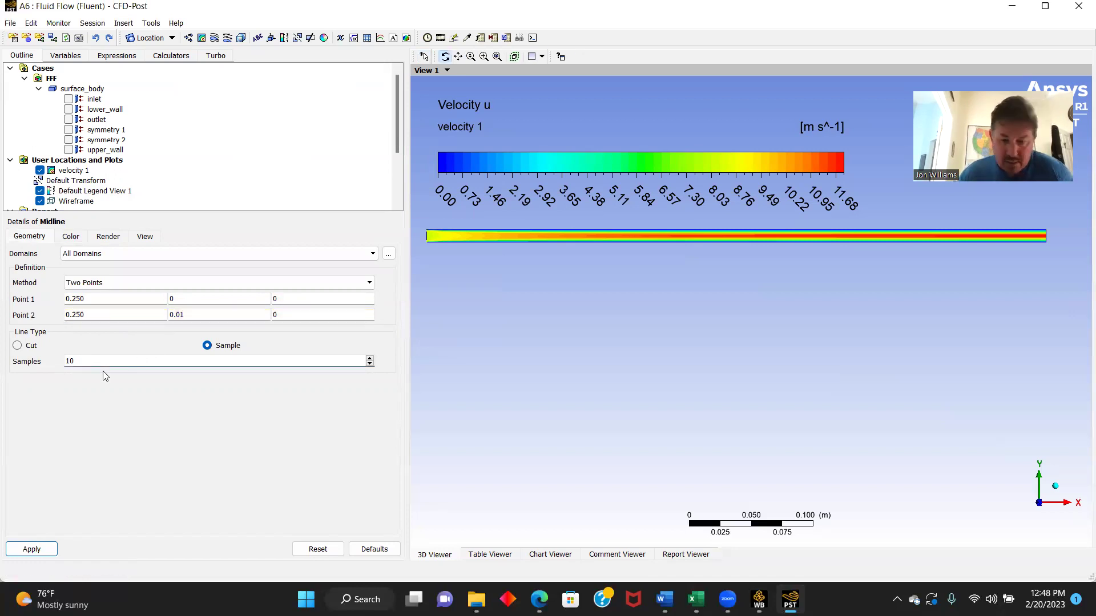
type("0")
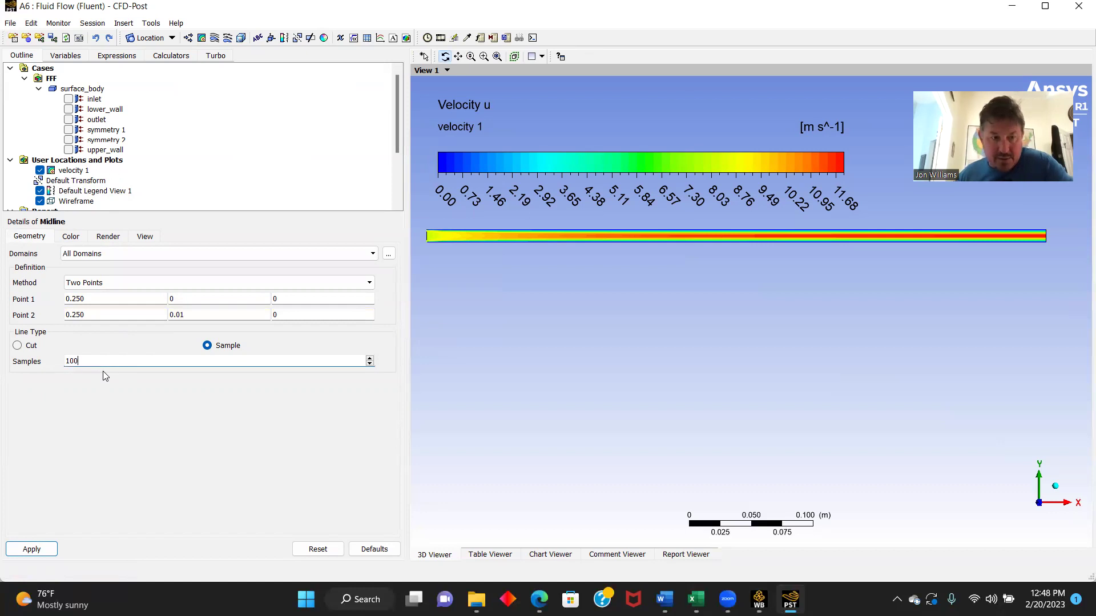
left_click(32, 548)
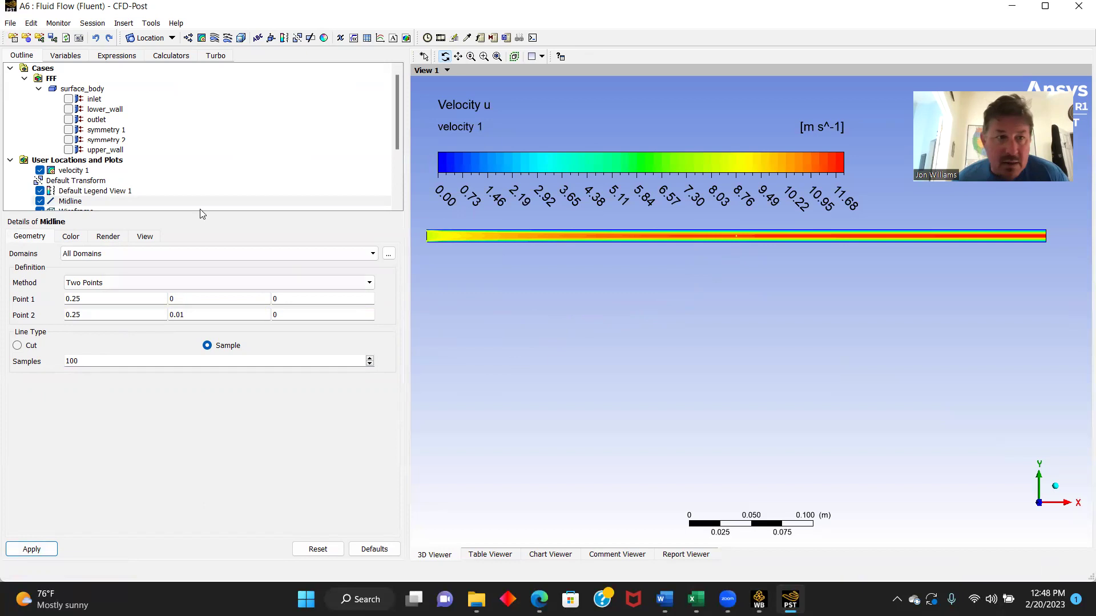
- Insert a second line location named "Endline"
left_click(122, 23)
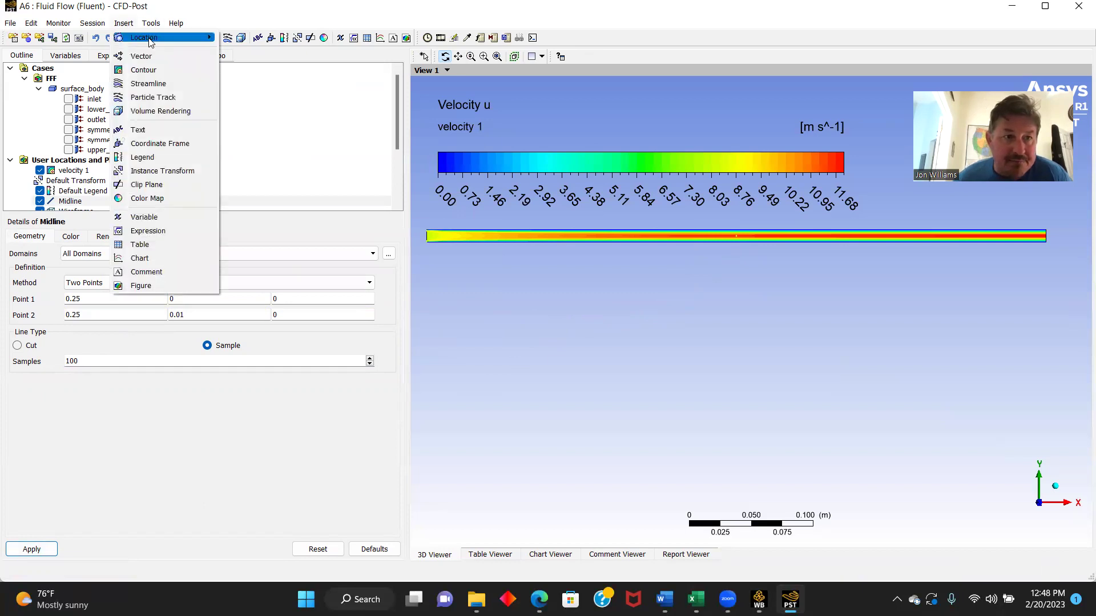
mouse_move(150, 38)
left_click(245, 67)
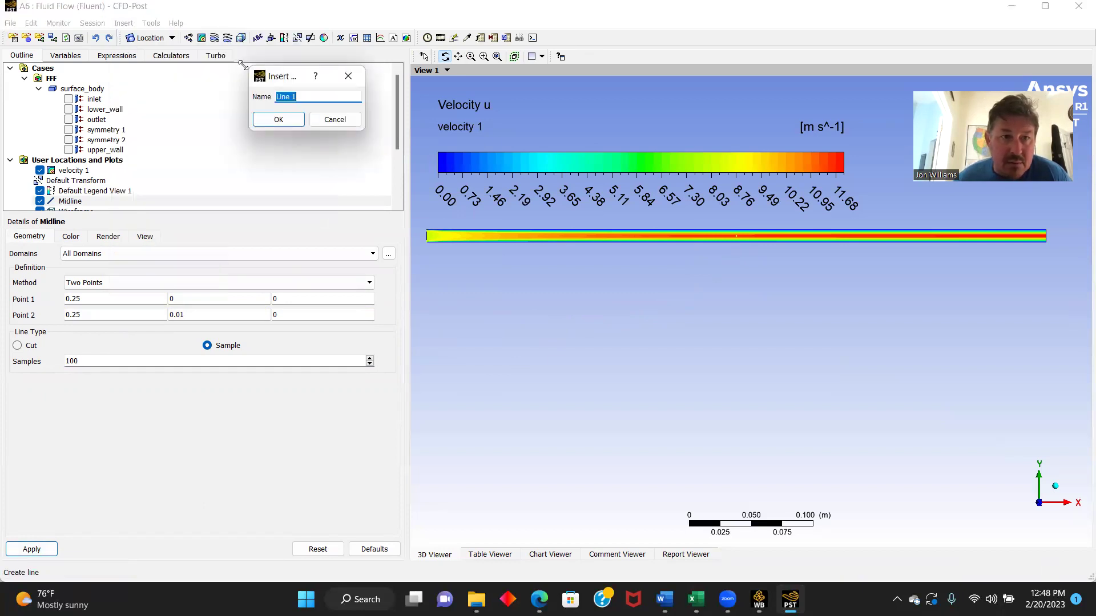
type("Endl")
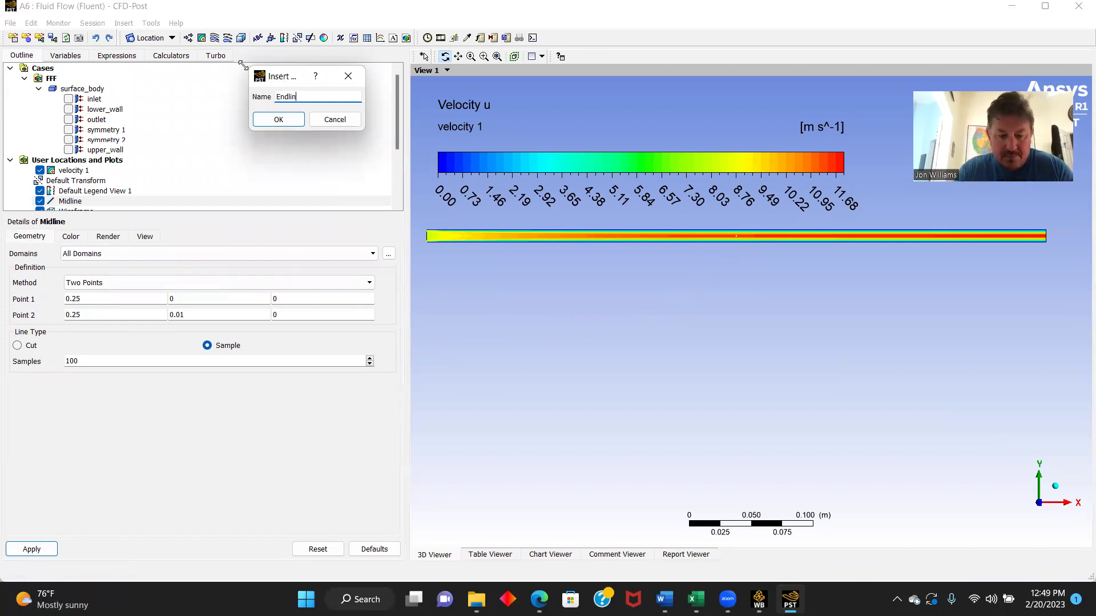
key("Return")
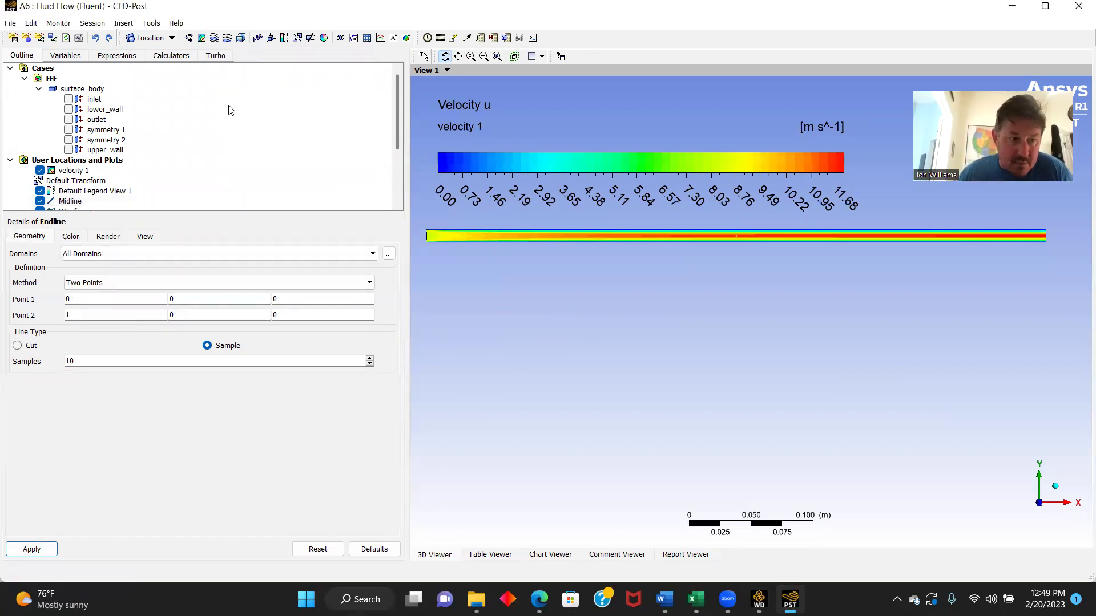
- Define Endline from point (0.500, 0, 0) to point (0.500, 0.01, 0) with 100 samples, and apply it
left_click(76, 298)
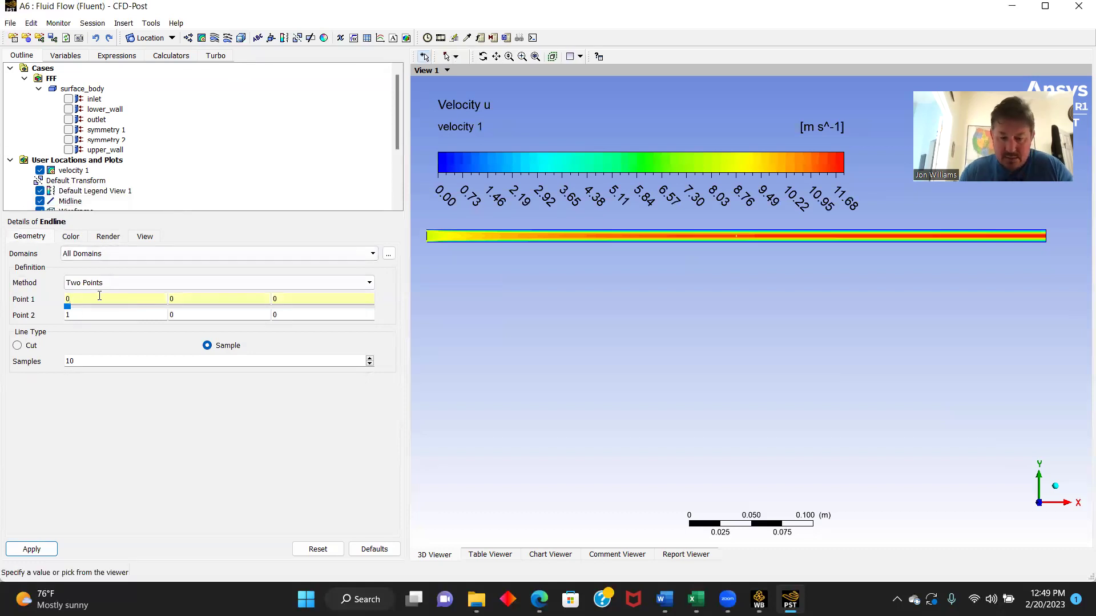
type(".5")
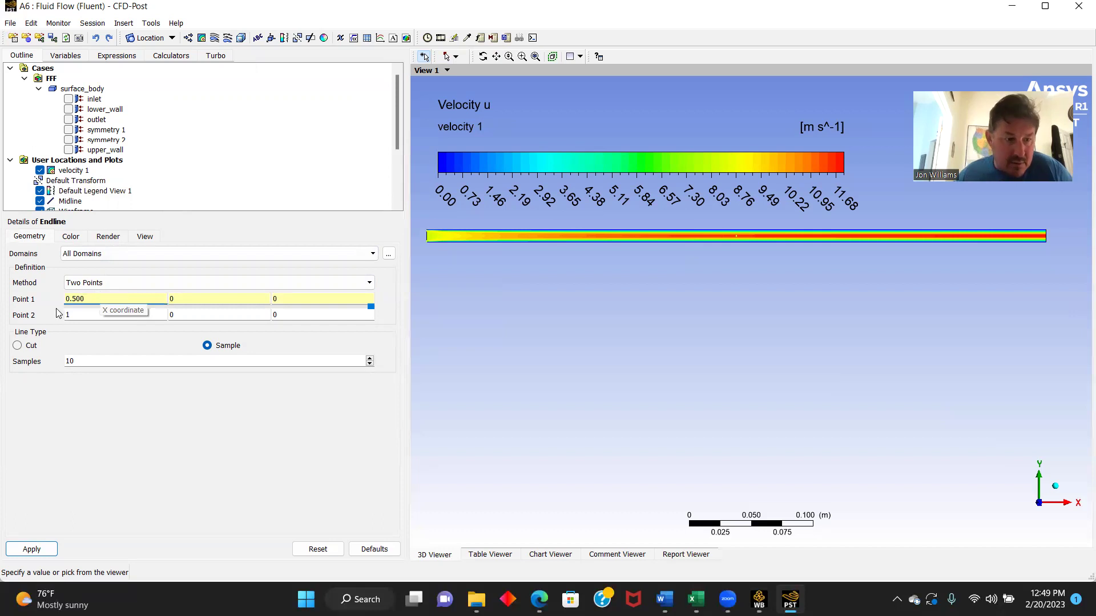
left_click(79, 316)
key("BackSpace")
type("0.5")
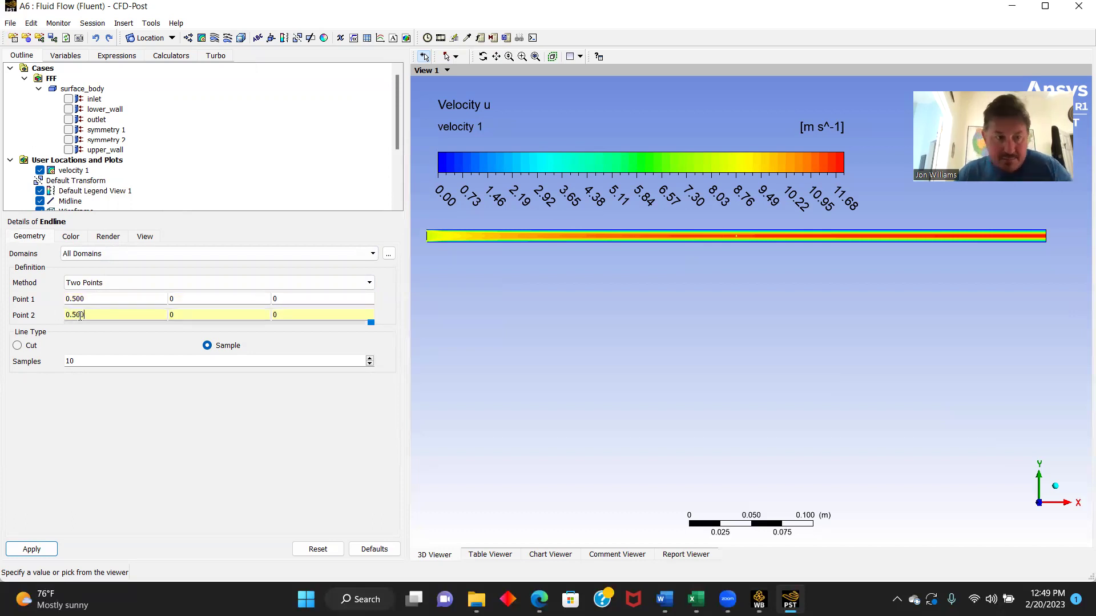
left_click(185, 316)
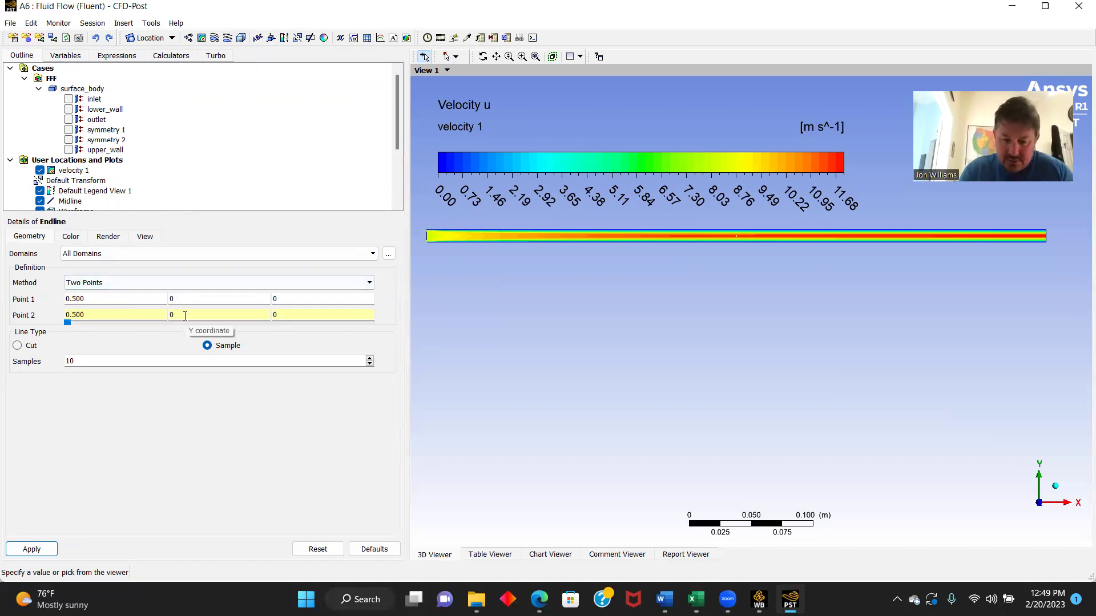
type(".01")
left_click(80, 368)
type("0")
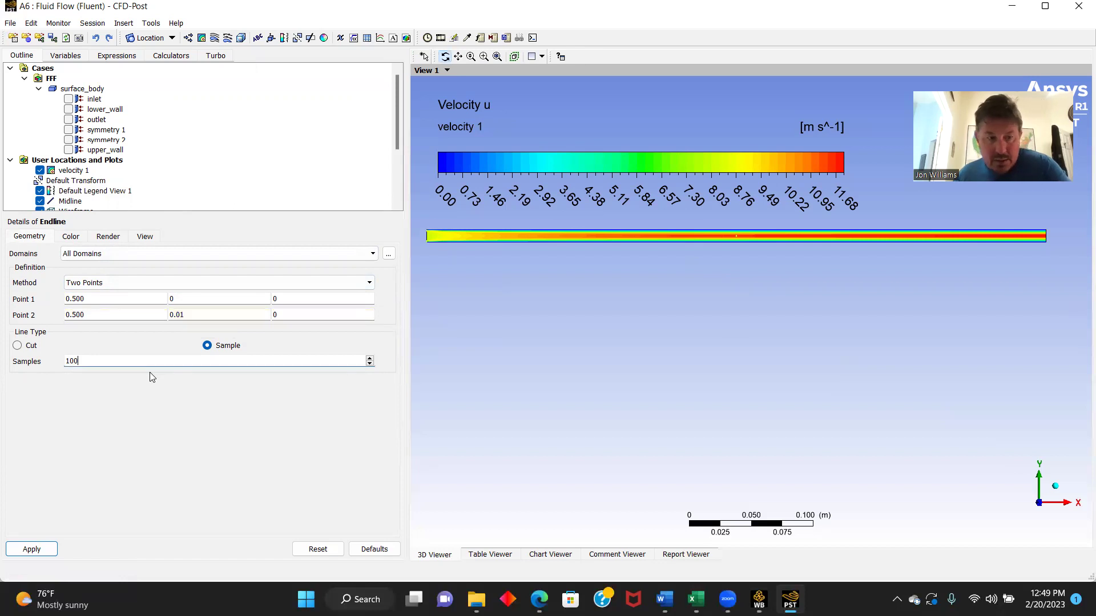
left_click(25, 544)
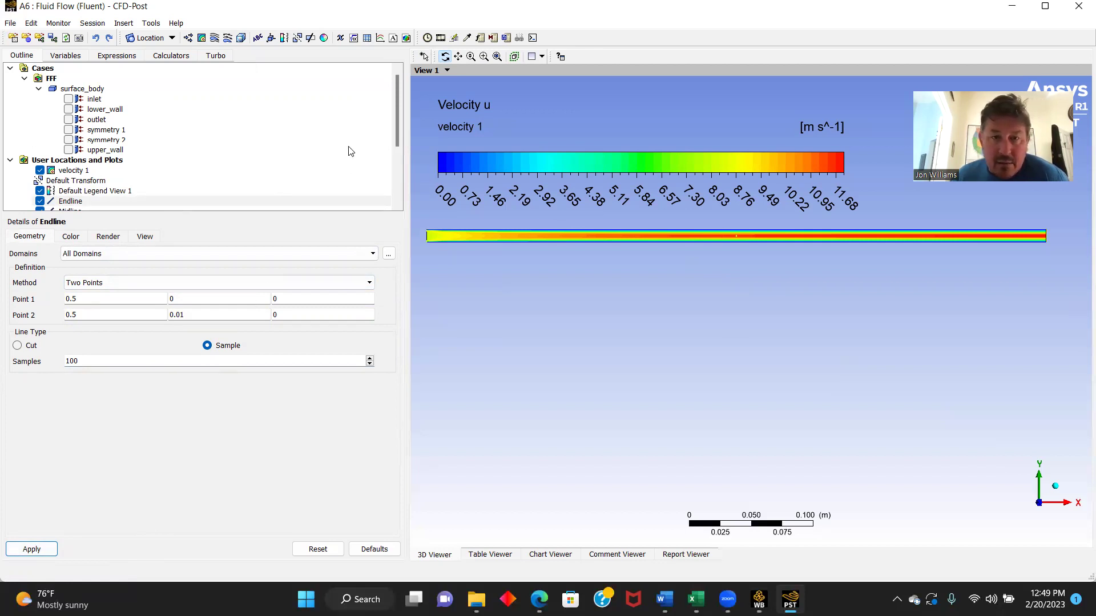
- Insert a chart named "Velocity Profile" and set its displayed title to "Velocity Profile"
left_click(380, 39)
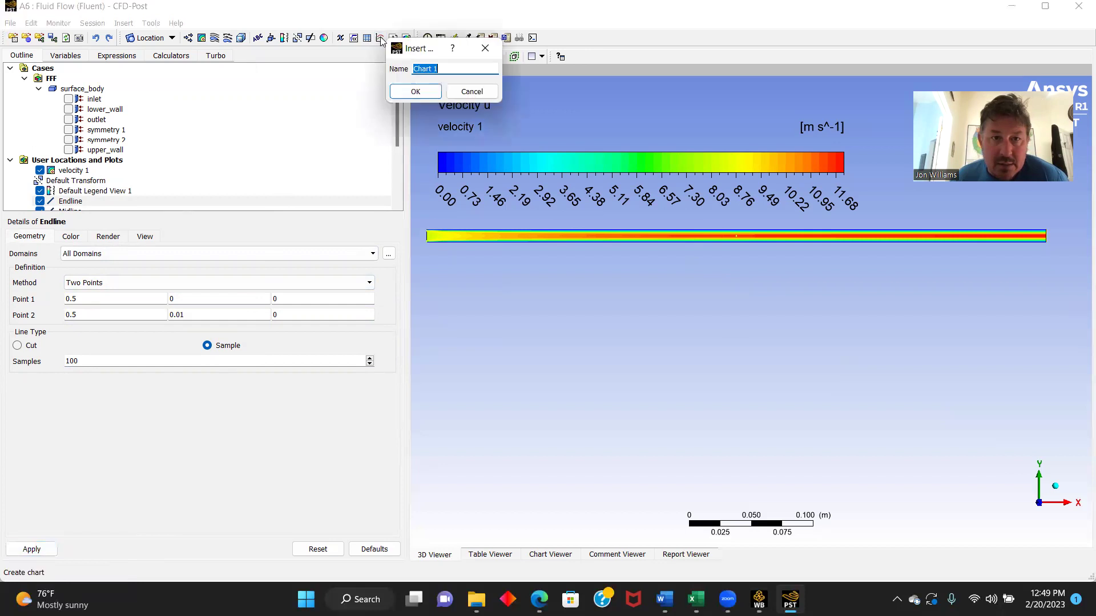
type("Velocity Profile")
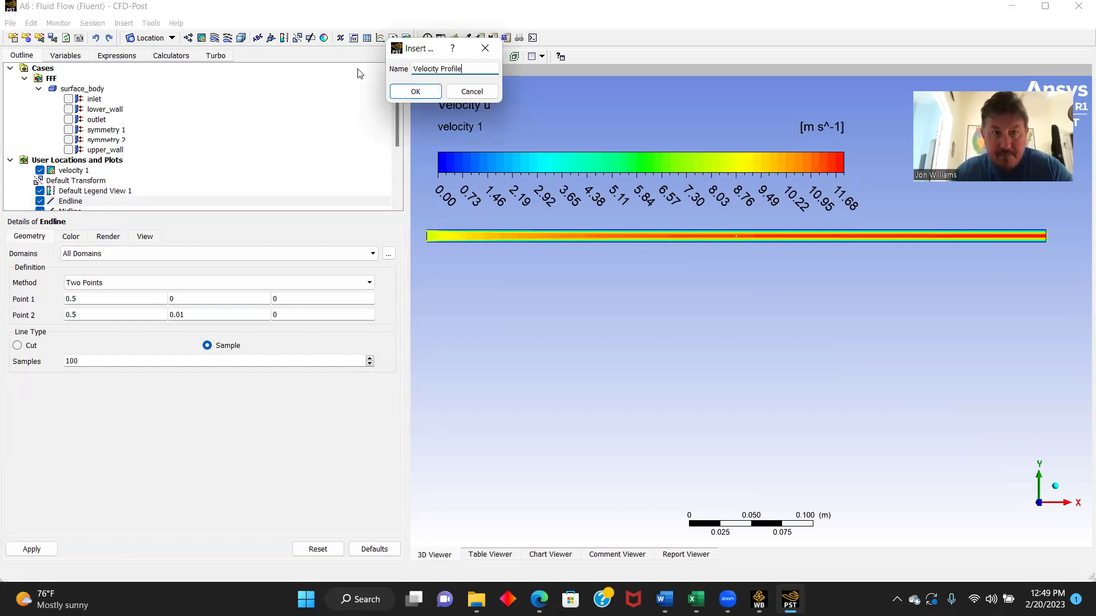
key("Return")
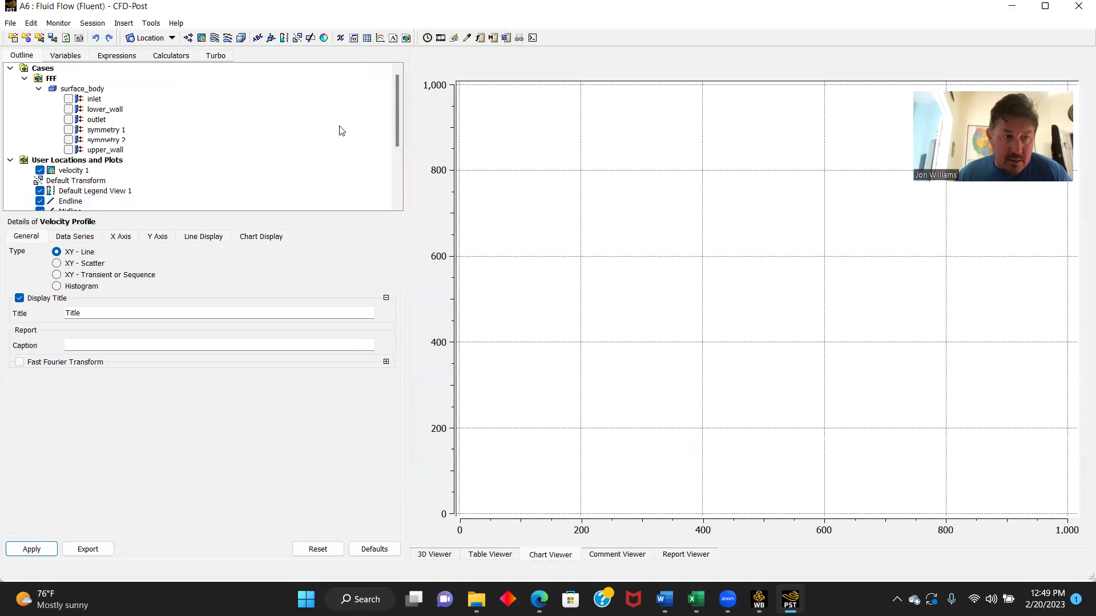
left_click(92, 314)
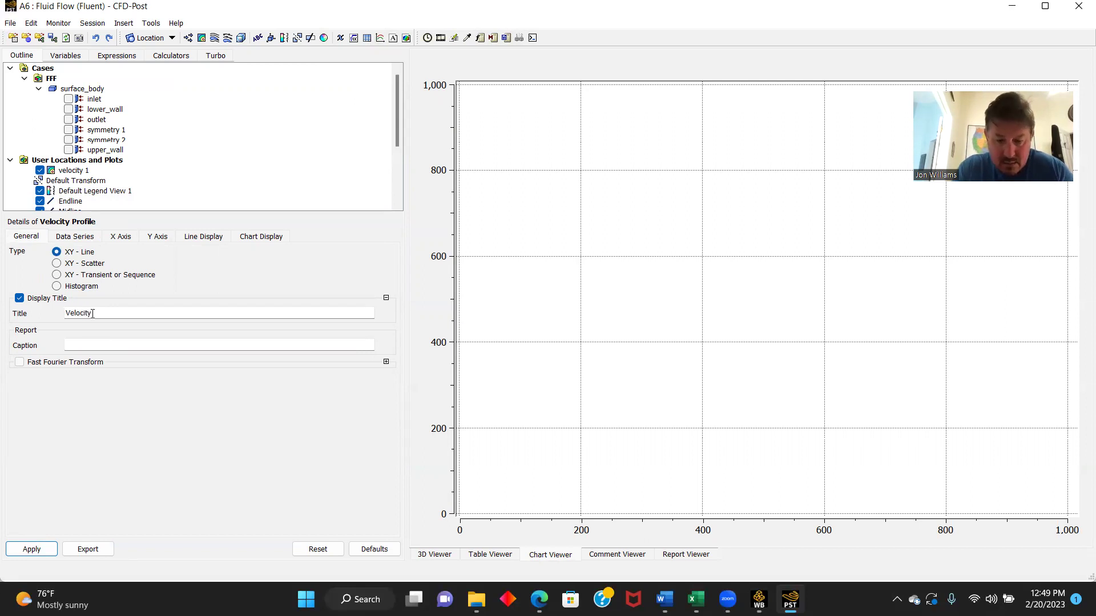
type("Velocity Profile")
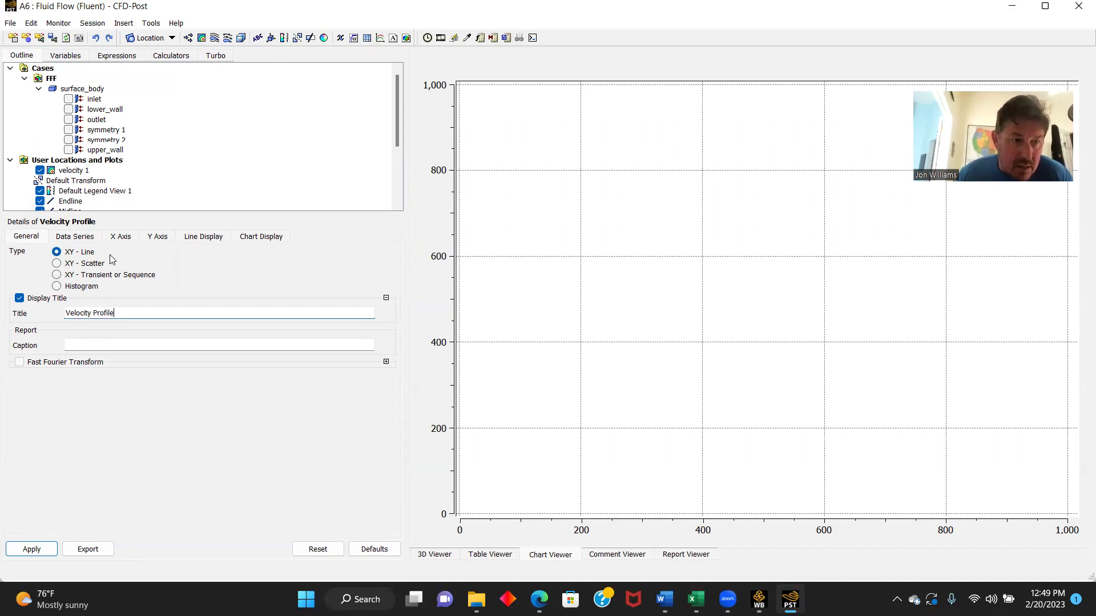
- Rename the chart's first data series "250 mm" and use Midline as its location
left_click(72, 236)
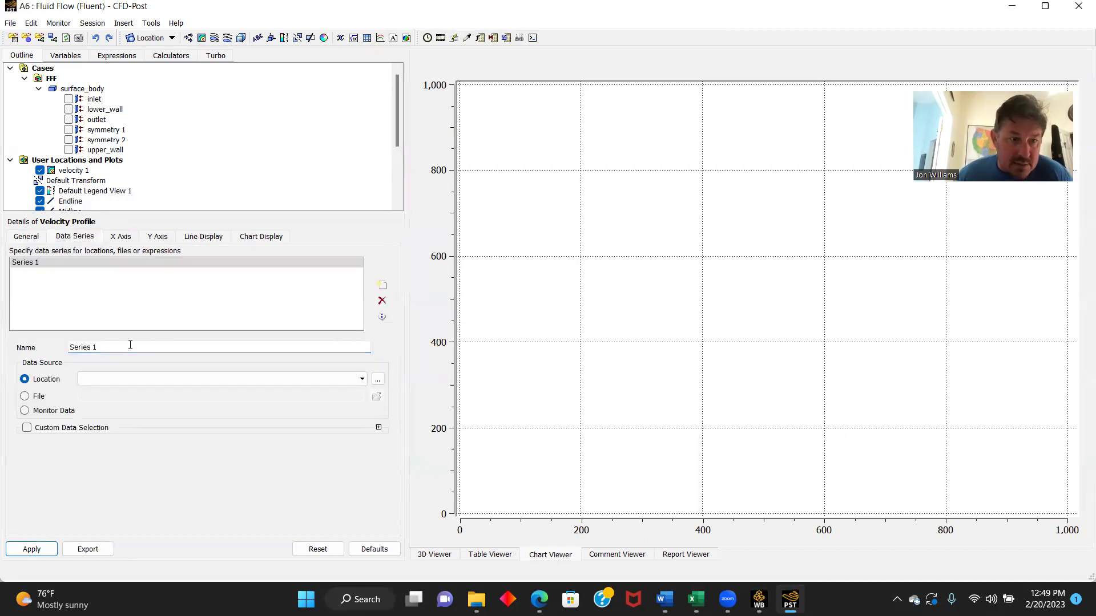
key("BackSpace")
key("BackSpace")
key("BackSpace")
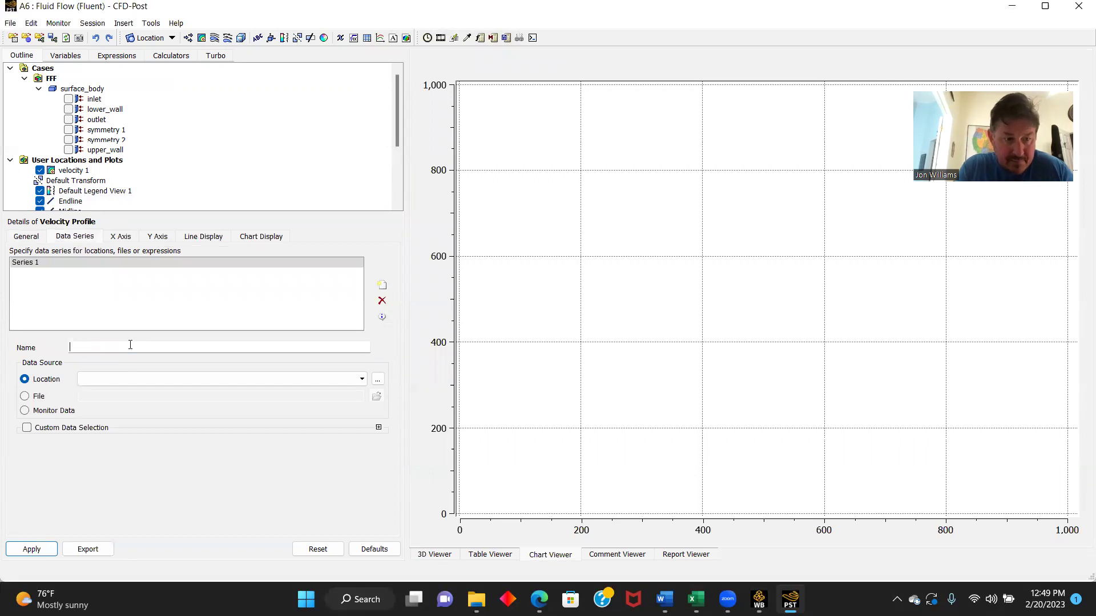
type("250 mm")
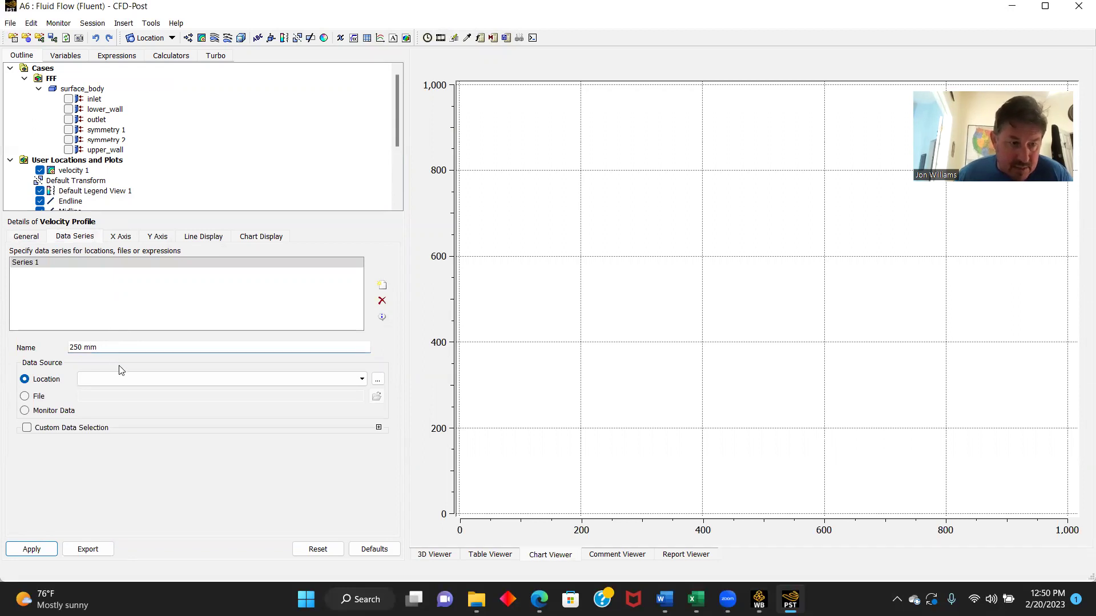
left_click(360, 379)
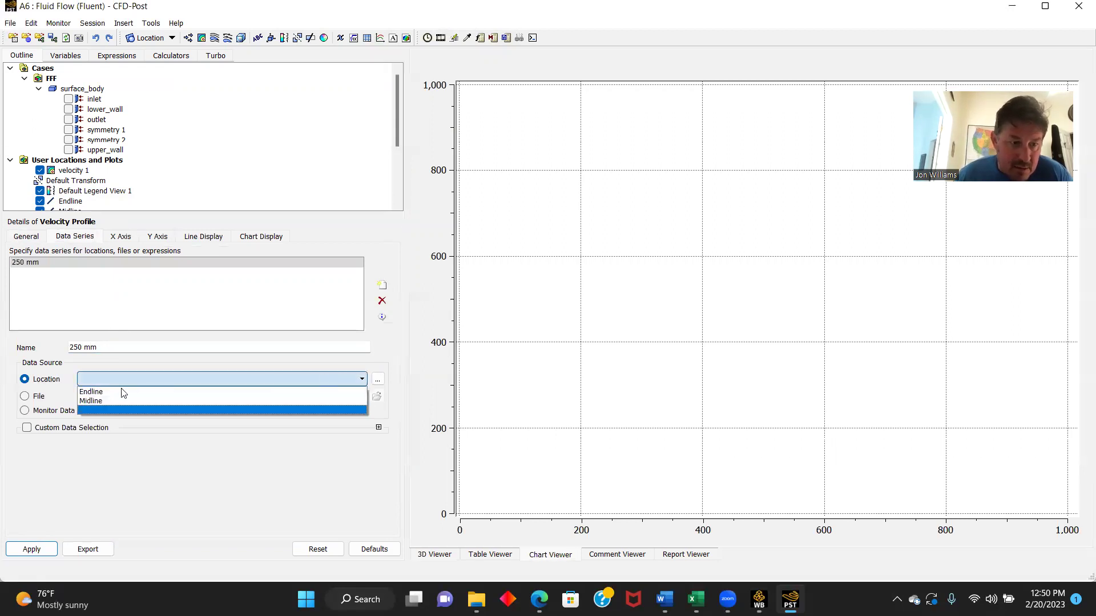
left_click(103, 403)
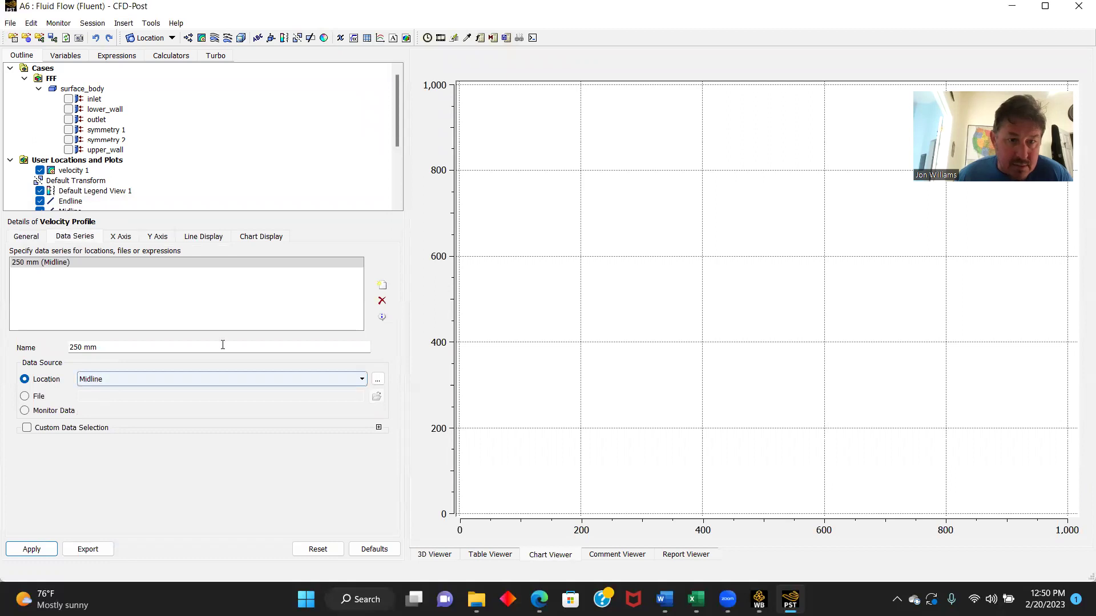
- Add a second data series named "500 mm" to the chart with Endline as its location
left_click(382, 286)
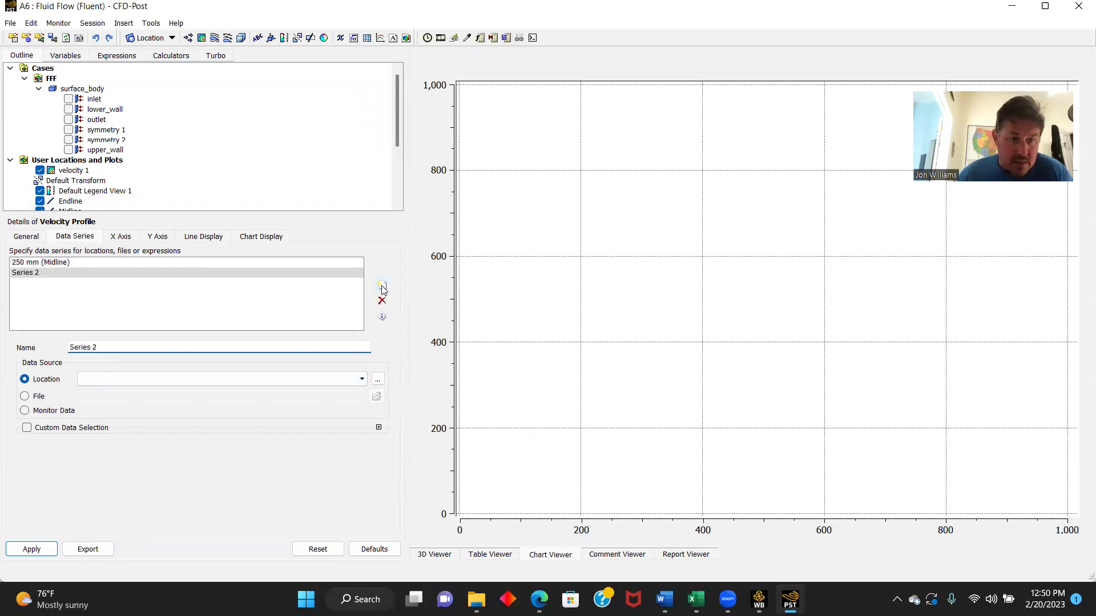
key("BackSpace")
key("BackSpace")
key("BackSpace")
key("BackSpace")
key("BackSpace")
key("BackSpace")
key("BackSpace")
type("500 mm")
key("Return")
left_click(362, 379)
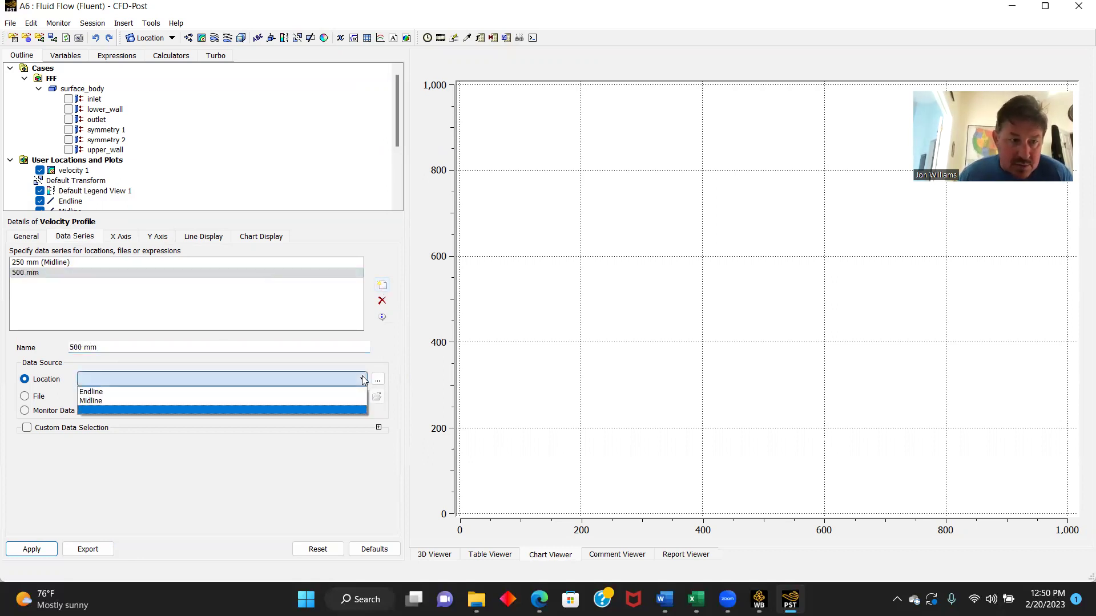
left_click(121, 392)
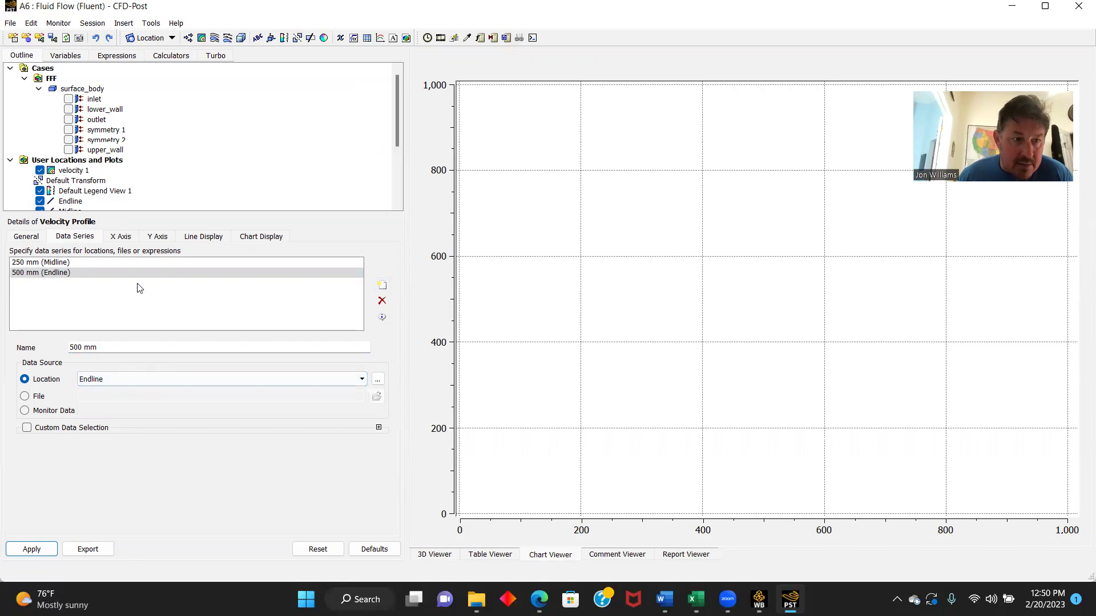
- Plot Velocity u on the chart's X axis against Y on its Y axis, and apply the chart
left_click(120, 239)
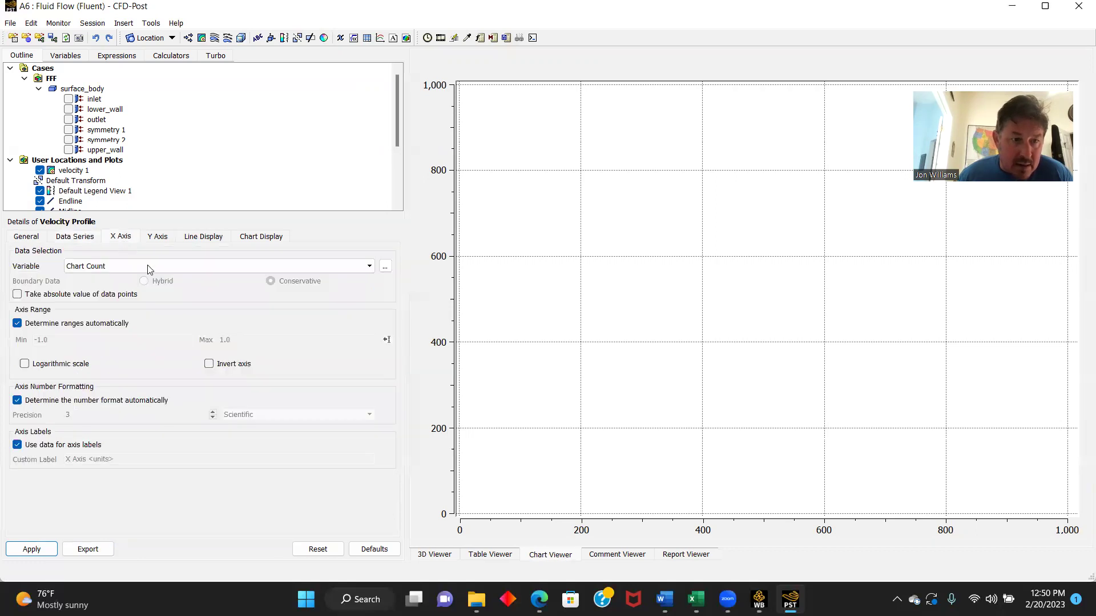
left_click(370, 267)
left_click(240, 326)
left_click(158, 236)
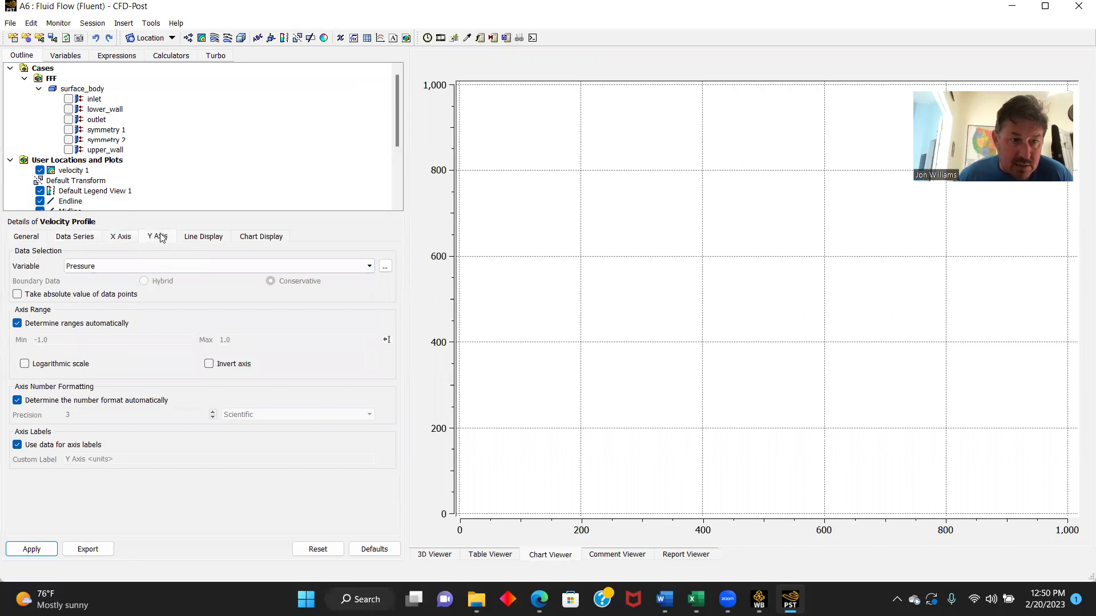
left_click(372, 267)
scroll(165, 320, "down", 3)
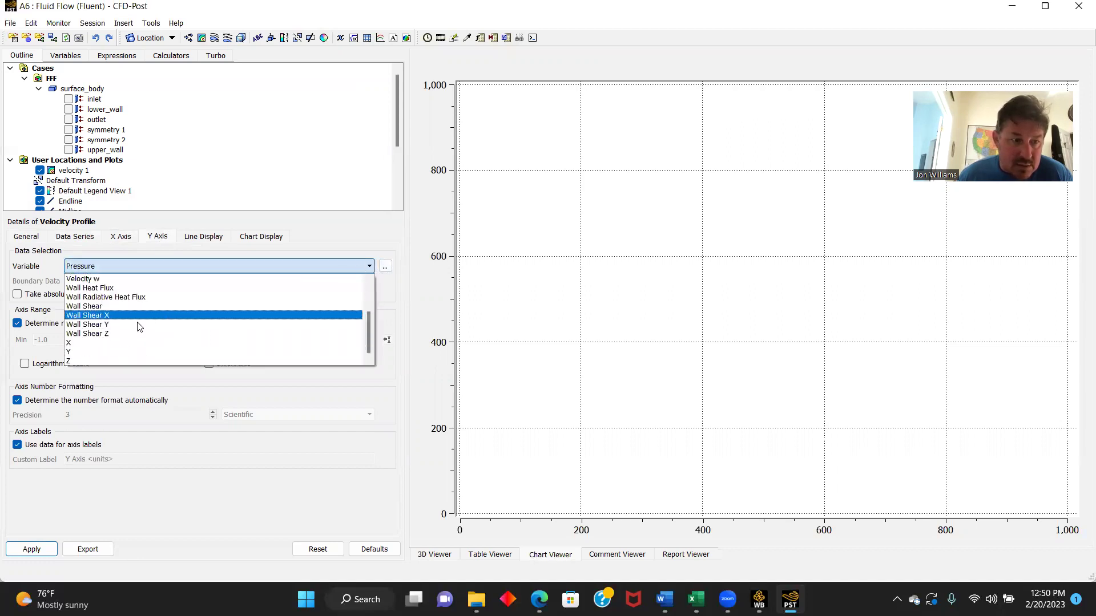
left_click(71, 351)
left_click(121, 236)
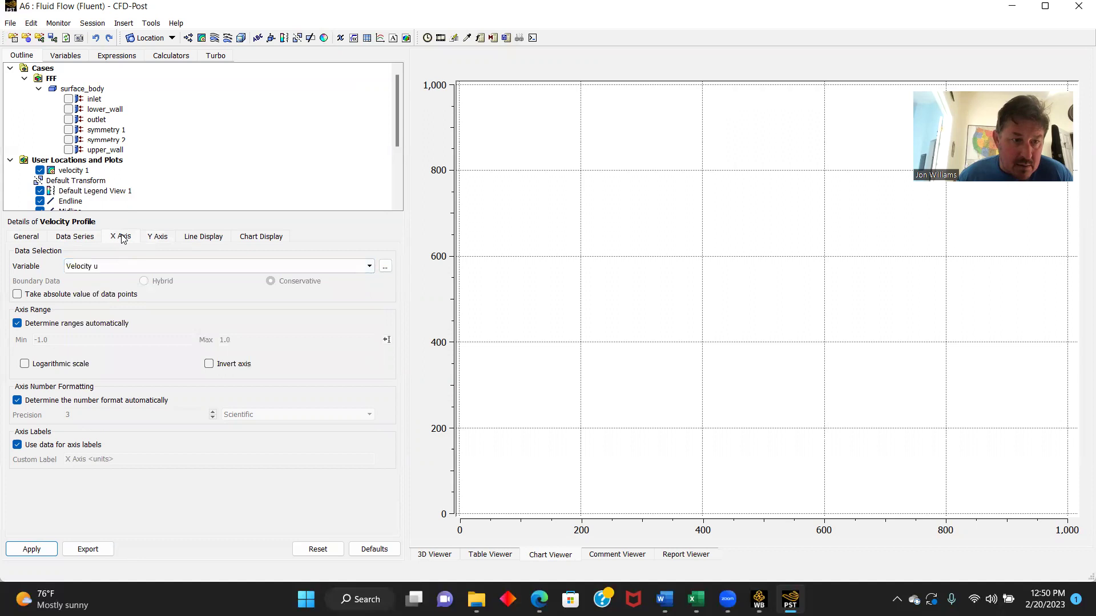
left_click(33, 545)
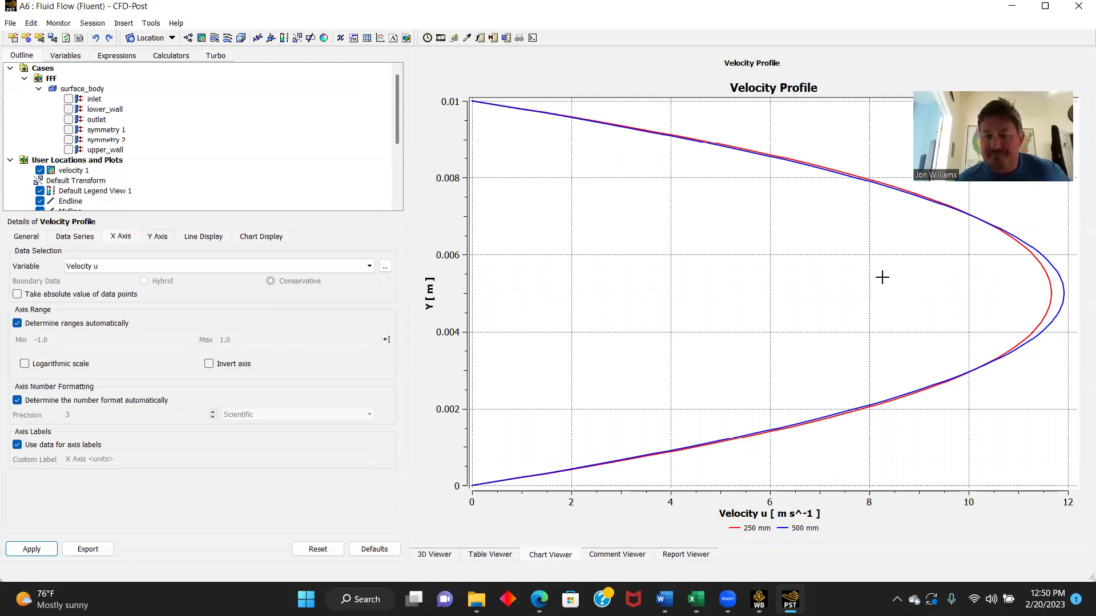
- Return to the velocity contour view, close CFD-Post, and open the Solution cell of the project in Fluent
left_click(432, 556)
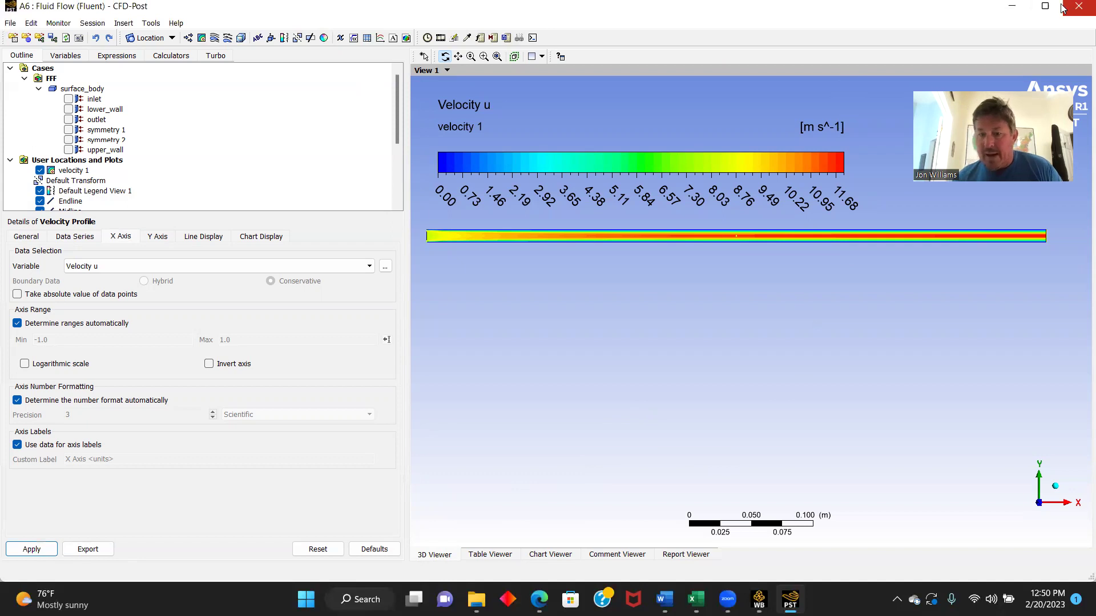
left_click(1078, 5)
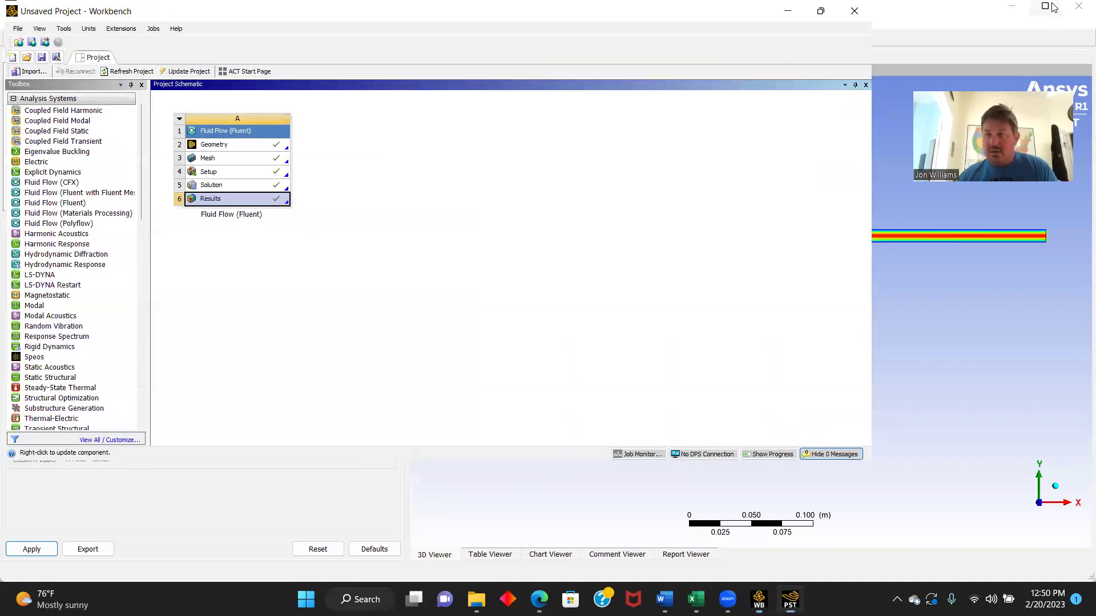
double_click(227, 186)
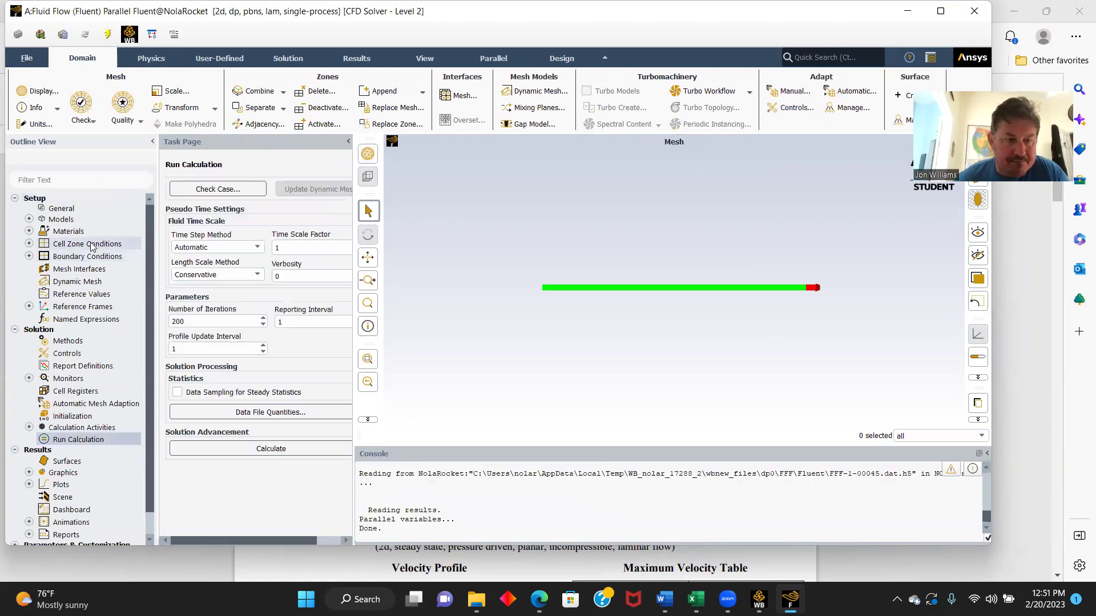
- Set the viscosity of the fluid material air to 0.001 kg/(m s) and save the material change
left_click(29, 219)
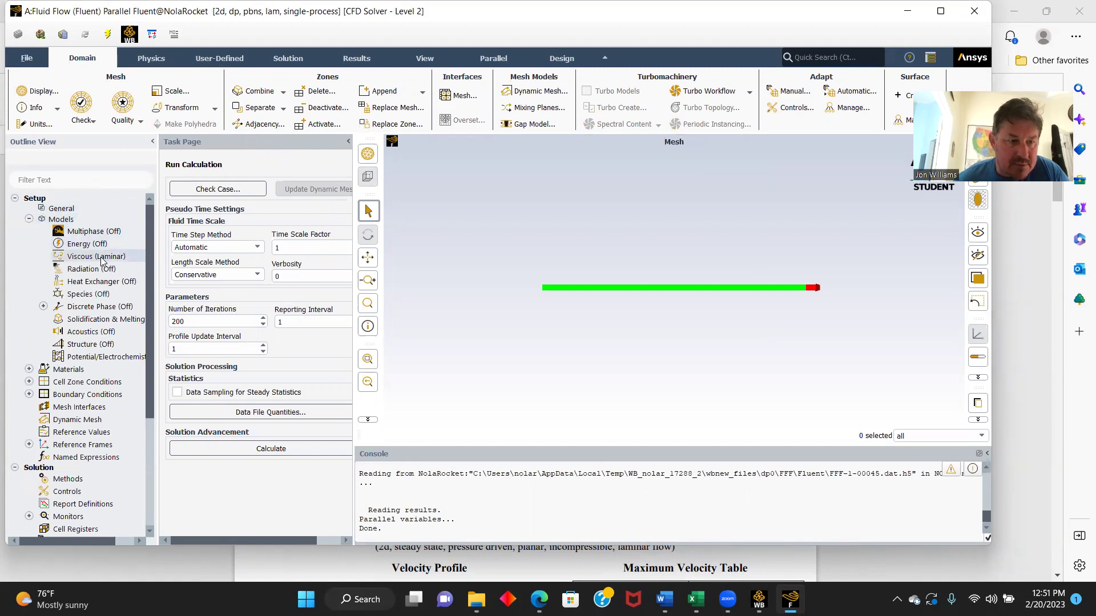
left_click(29, 369)
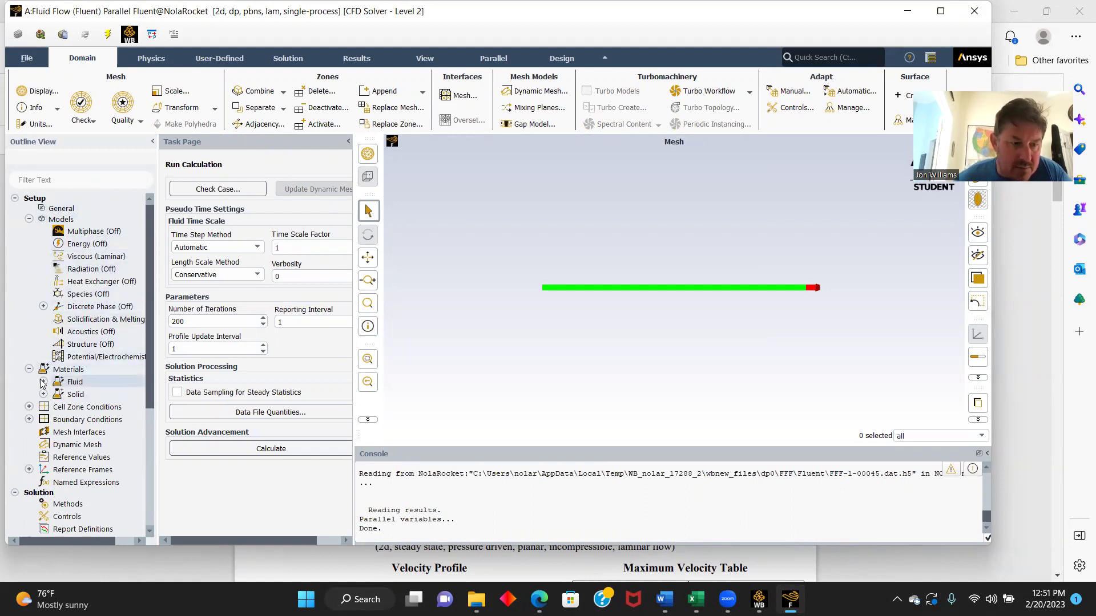
left_click(43, 382)
double_click(80, 393)
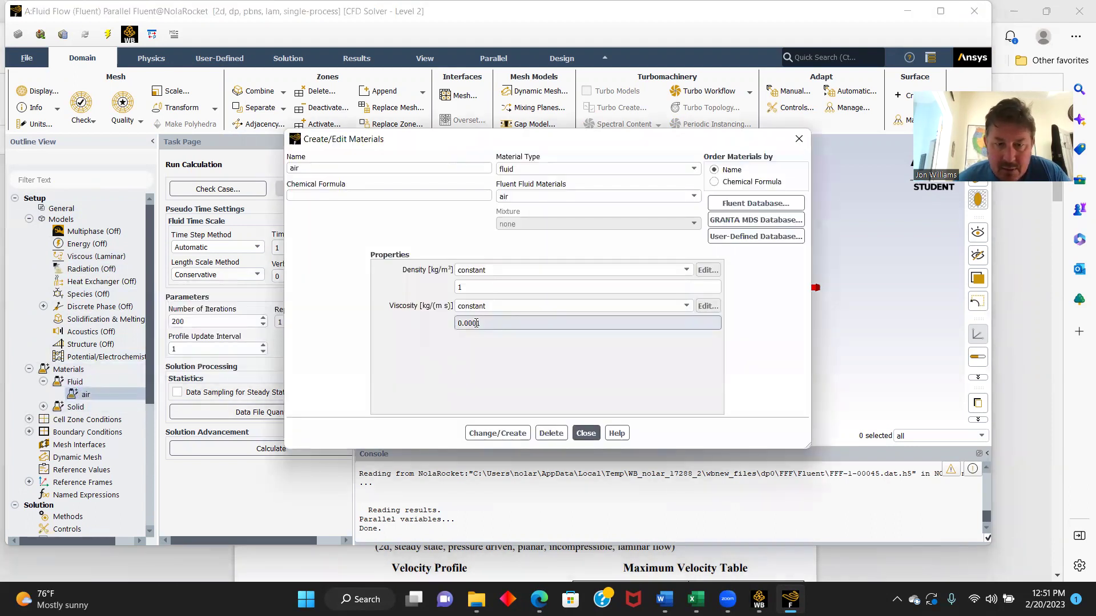
left_click(476, 323)
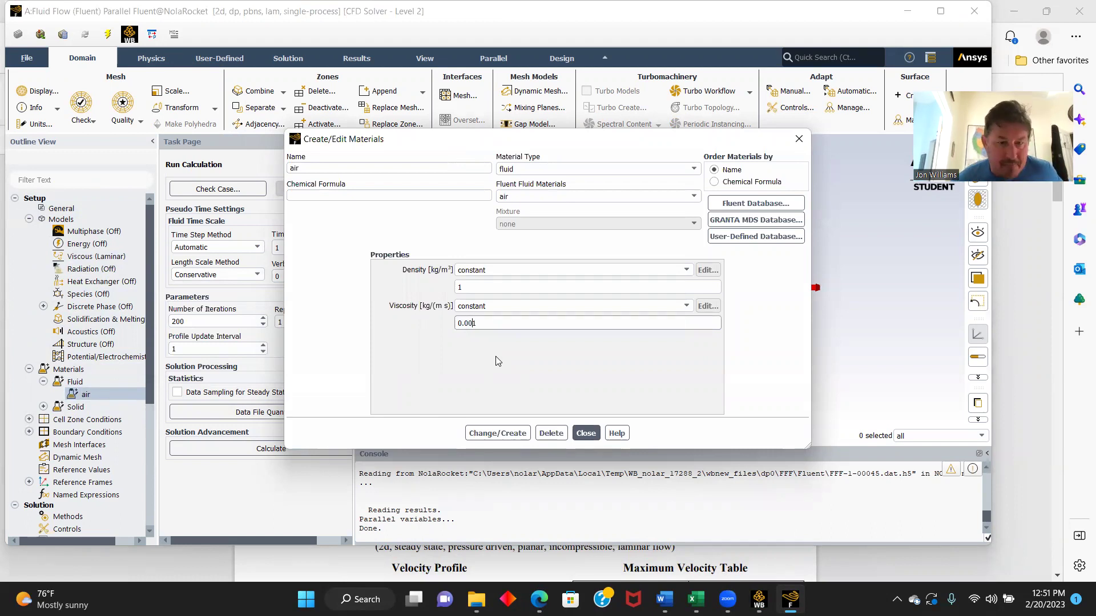
left_click(497, 433)
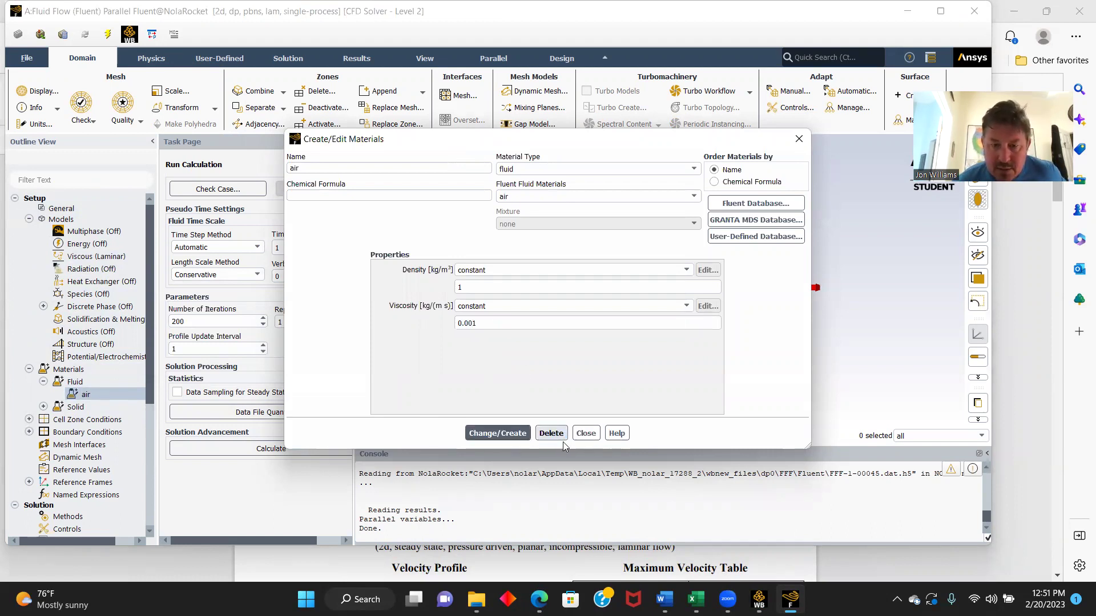
left_click(586, 434)
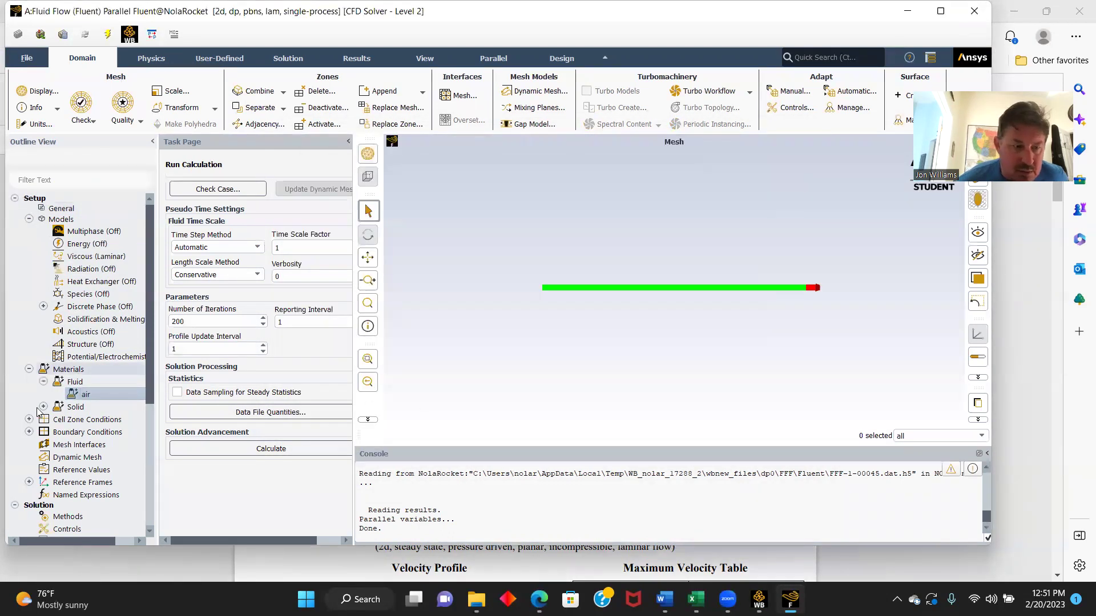
- Change the inlet boundary to type pressure-inlet with a gauge total pressure of 0 Pa
double_click(69, 437)
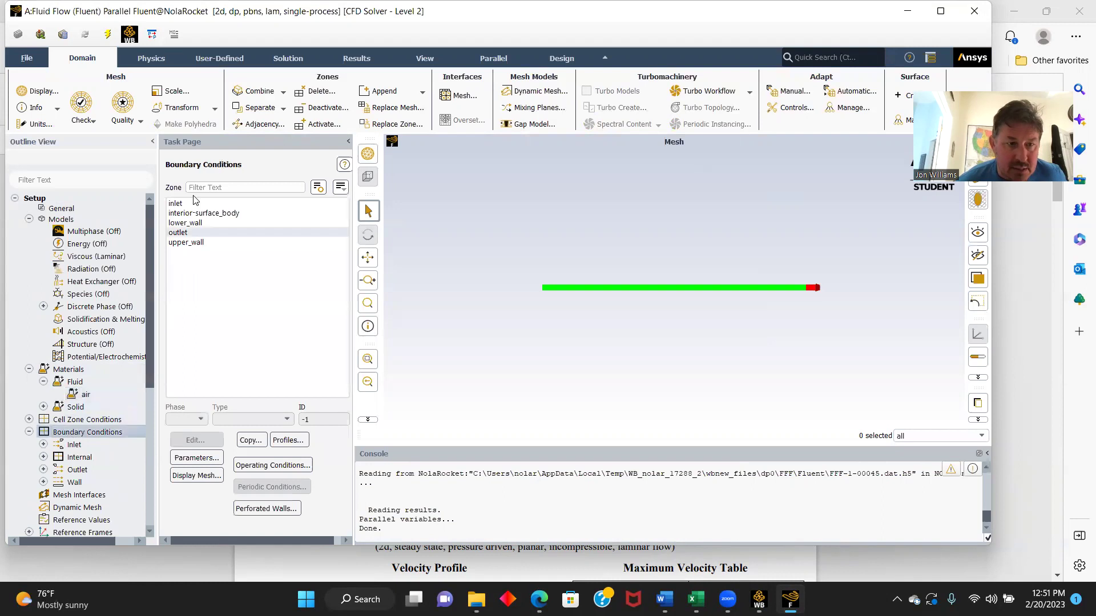
left_click(174, 204)
left_click(247, 420)
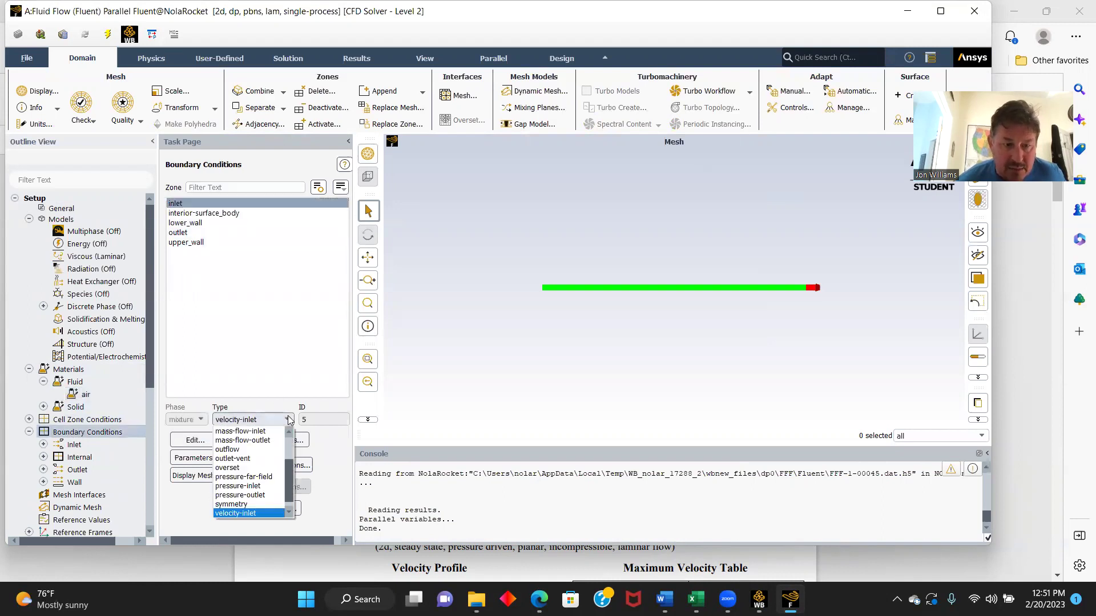
left_click(246, 486)
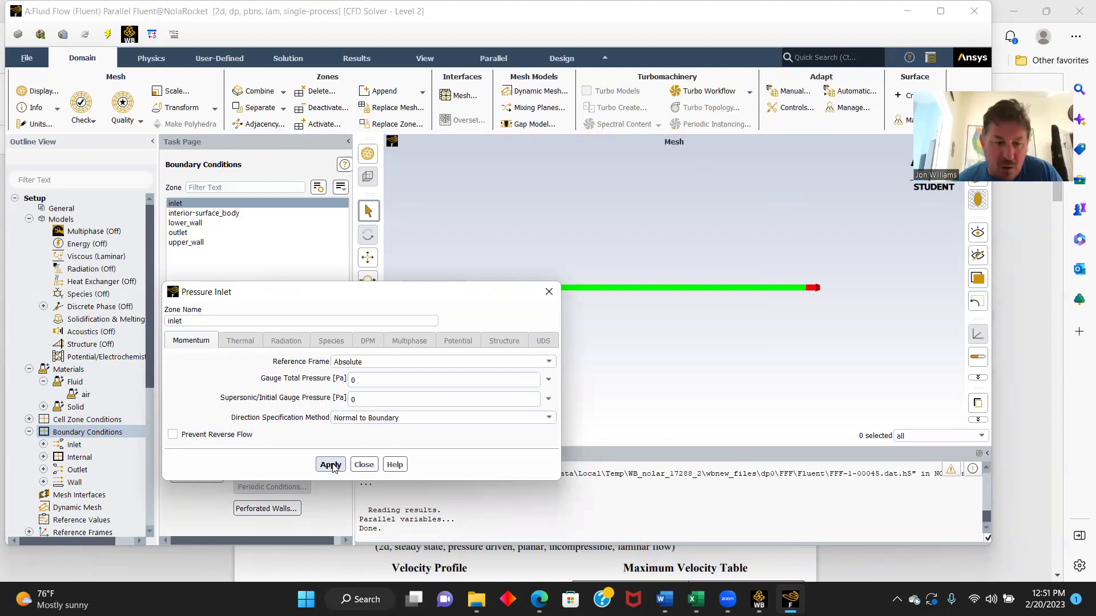
left_click(365, 465)
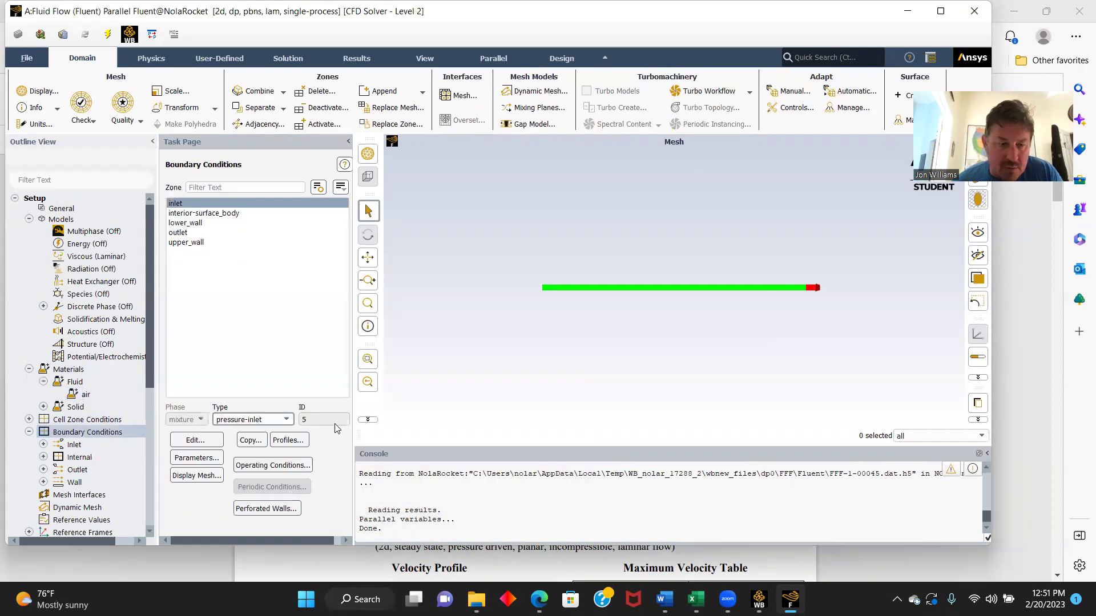
- Make the upper_wall boundary a moving wall with a translational speed of 8 m/s and apply it
left_click(184, 244)
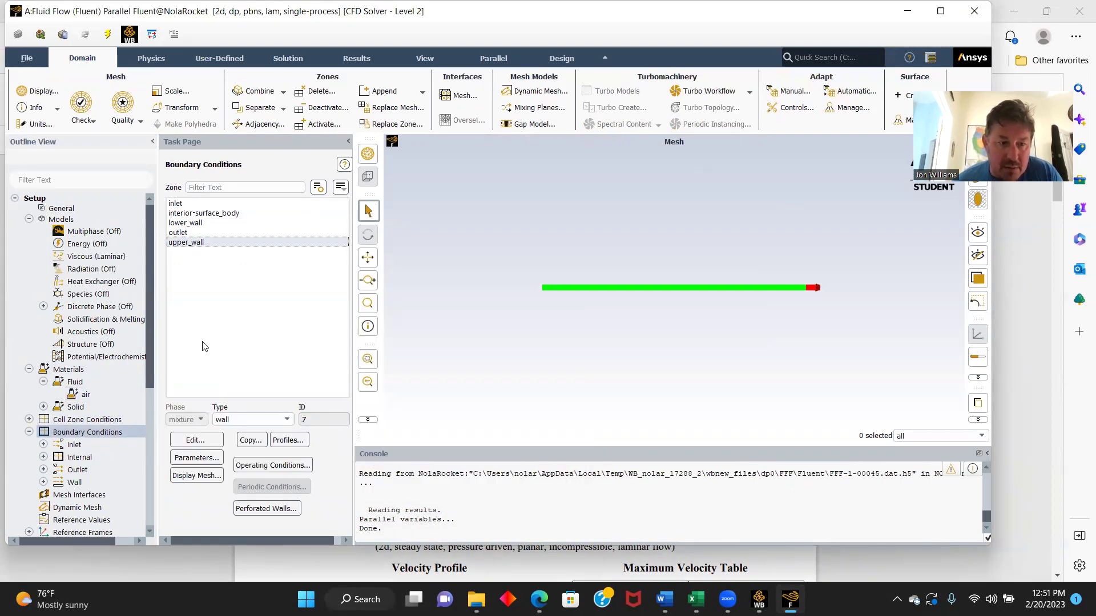
left_click(202, 439)
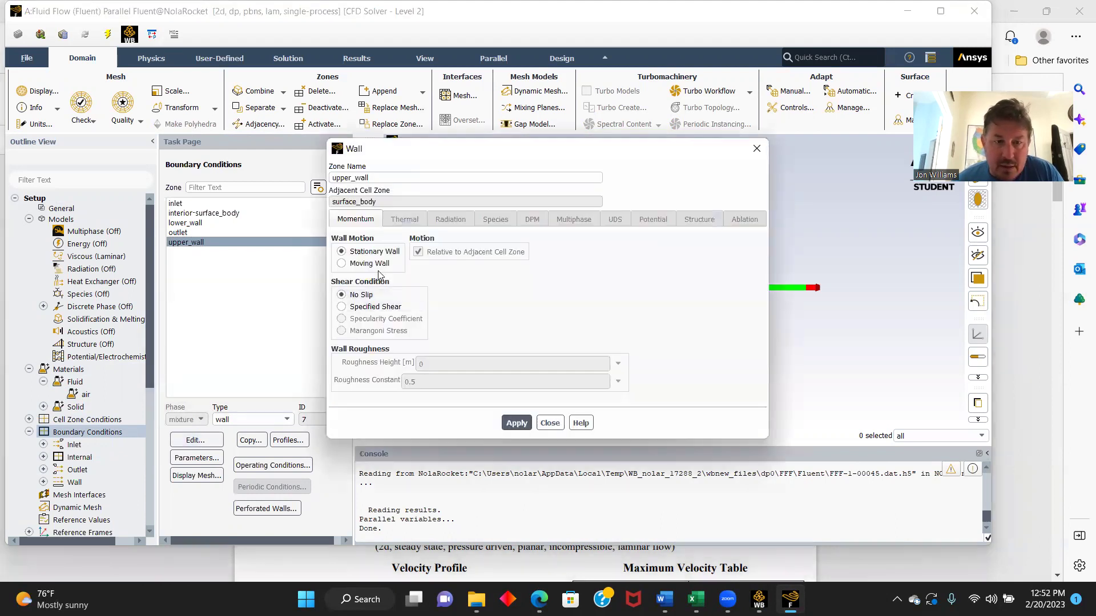
left_click(341, 263)
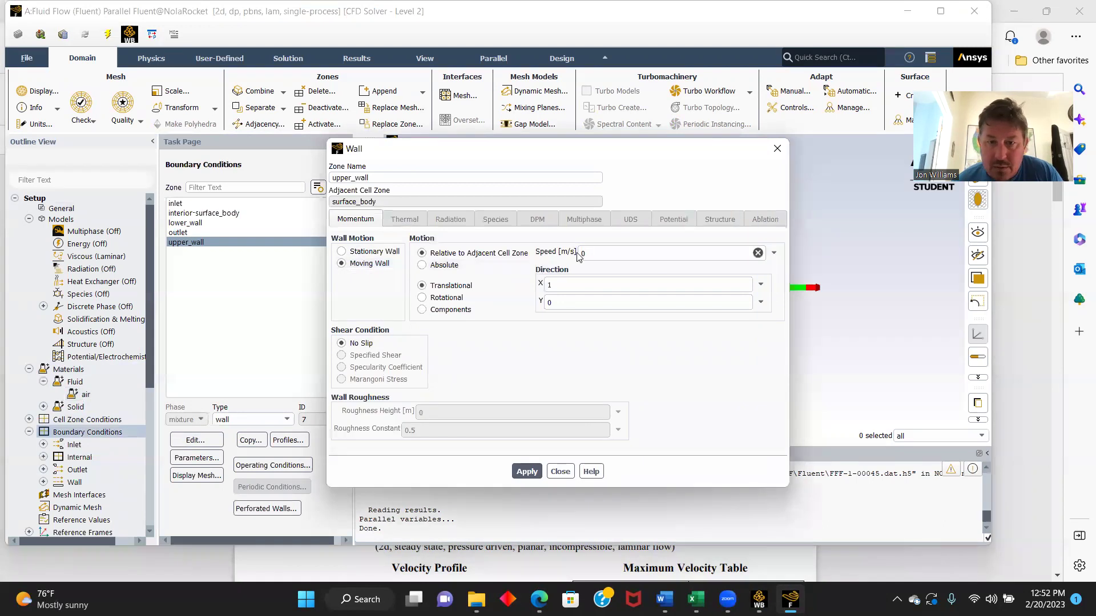
left_click(592, 252)
key("BackSpace")
type("8")
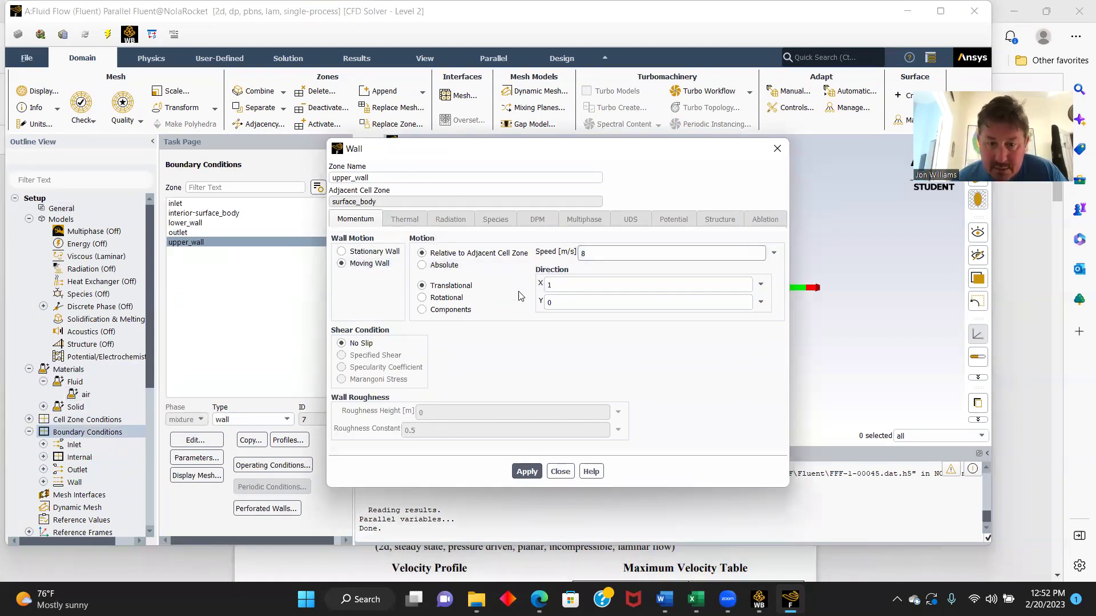
left_click(527, 473)
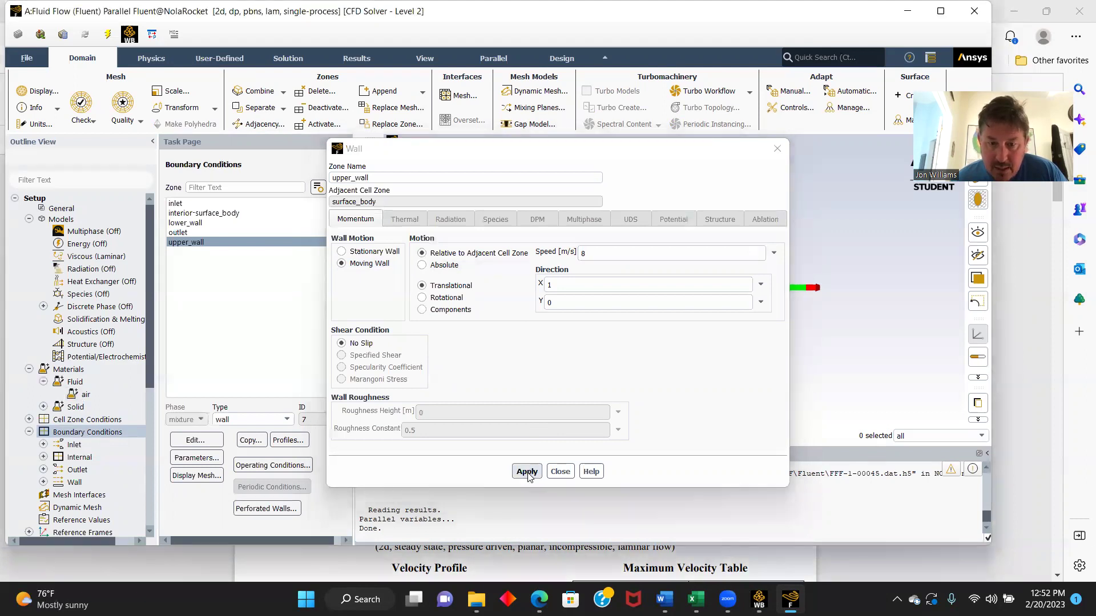
left_click(560, 472)
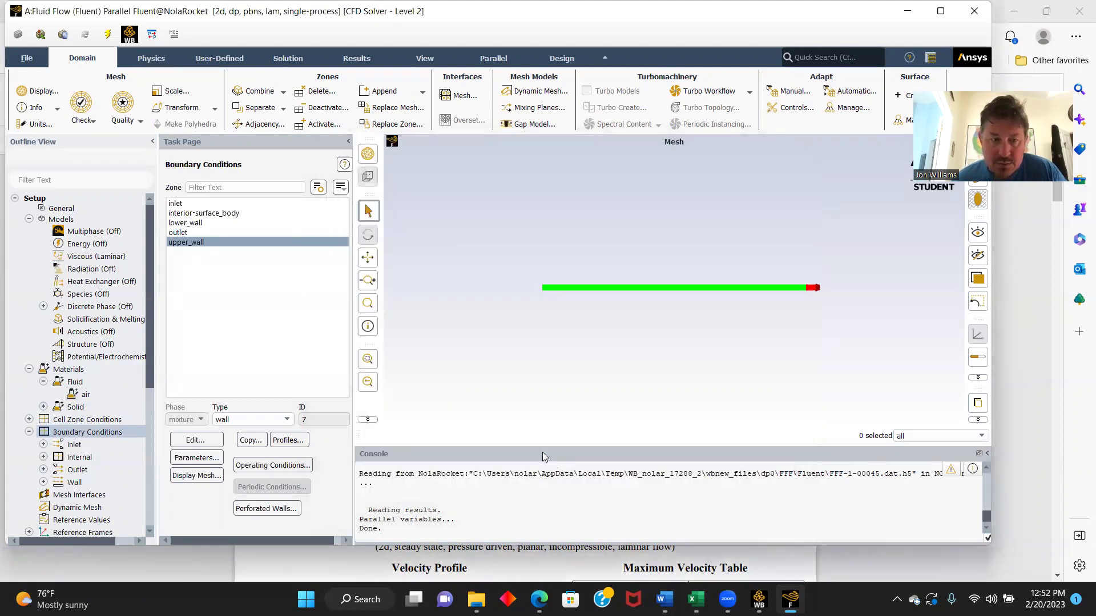
- Compute the solver's reference values from the inlet
scroll(106, 363, "down", 2)
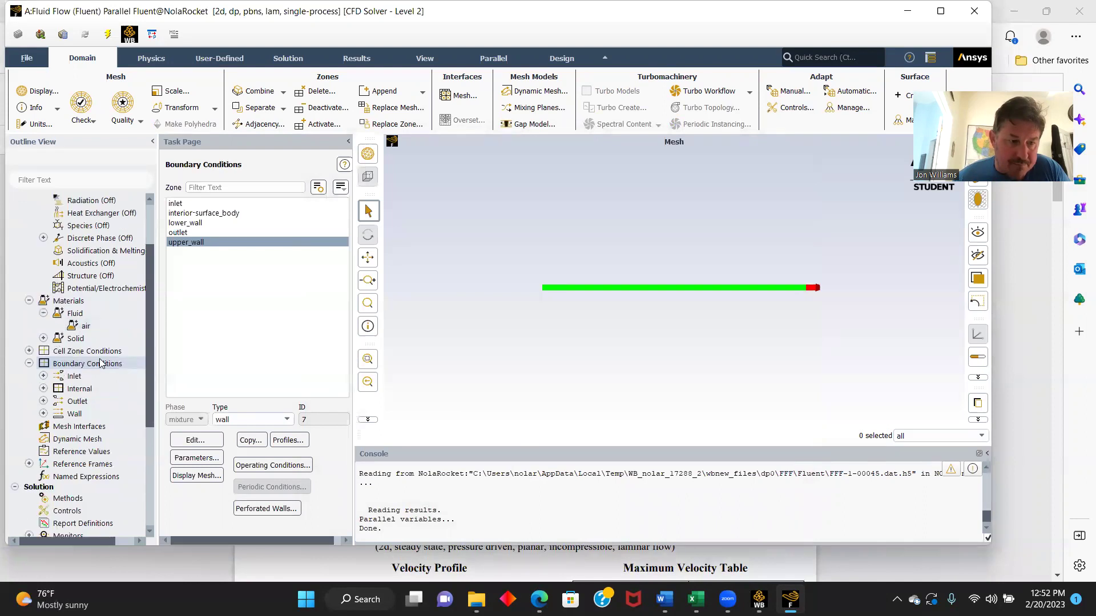
scroll(98, 406, "down", 1)
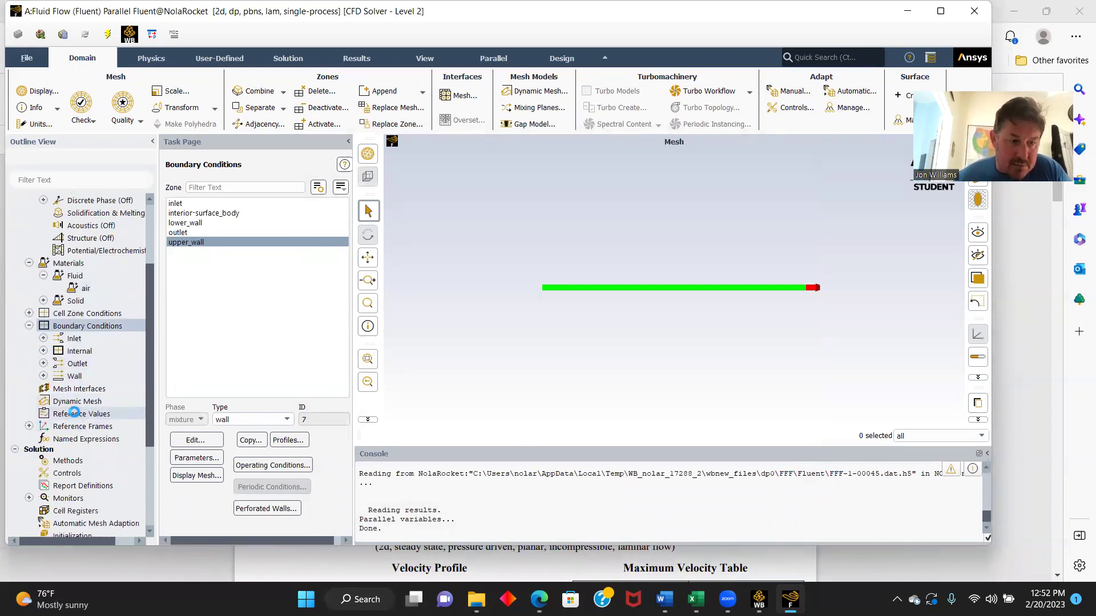
left_click(75, 415)
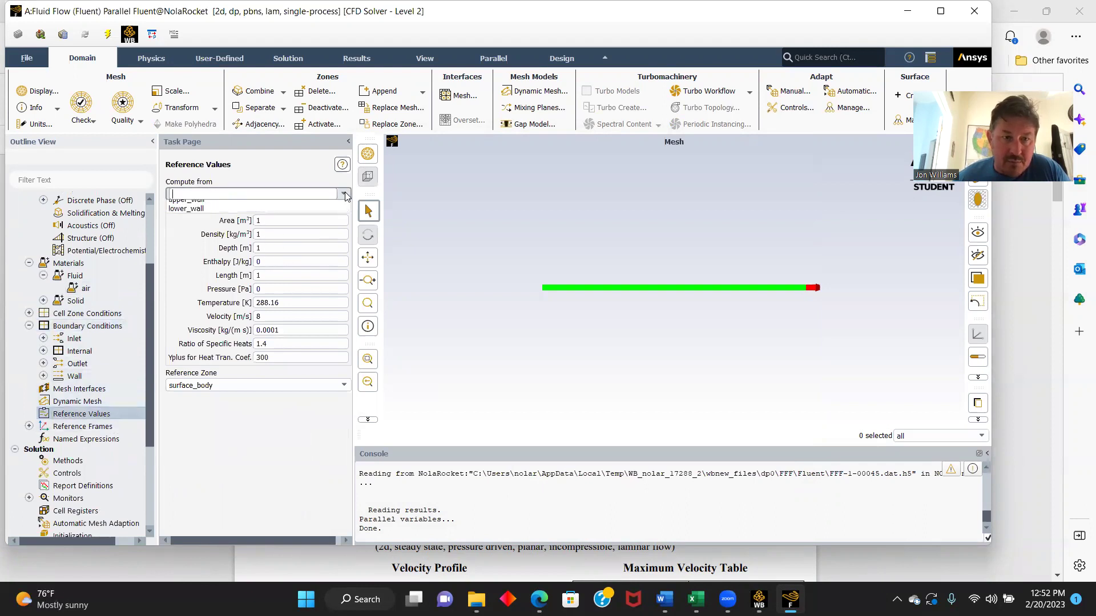
left_click(340, 193)
left_click(177, 215)
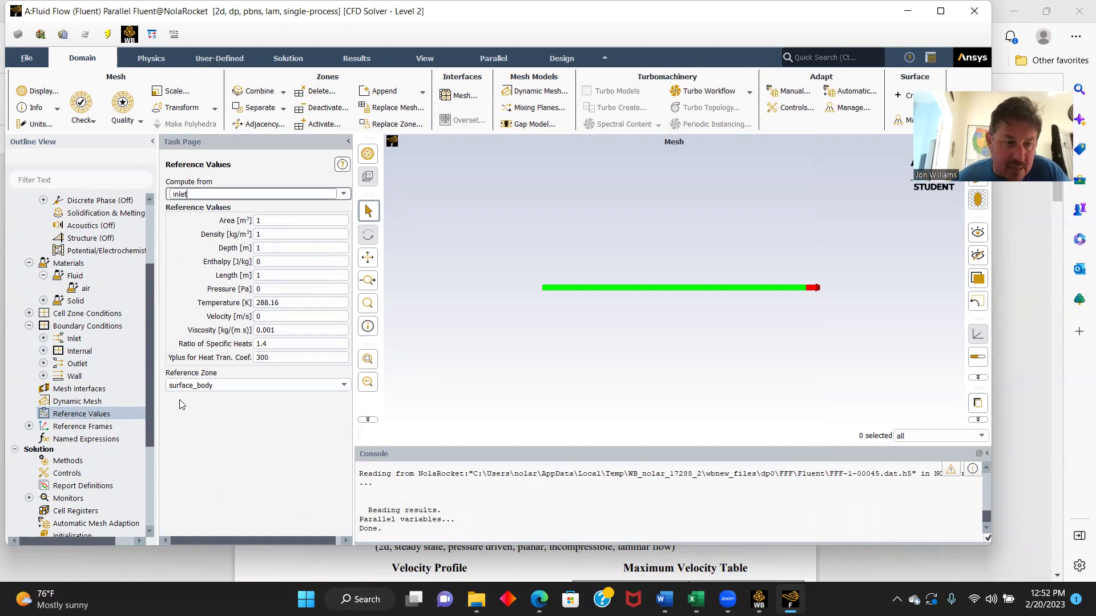
- Initialize and calculate the solution, and dismiss the message once the run is complete
scroll(91, 419, "down", 3)
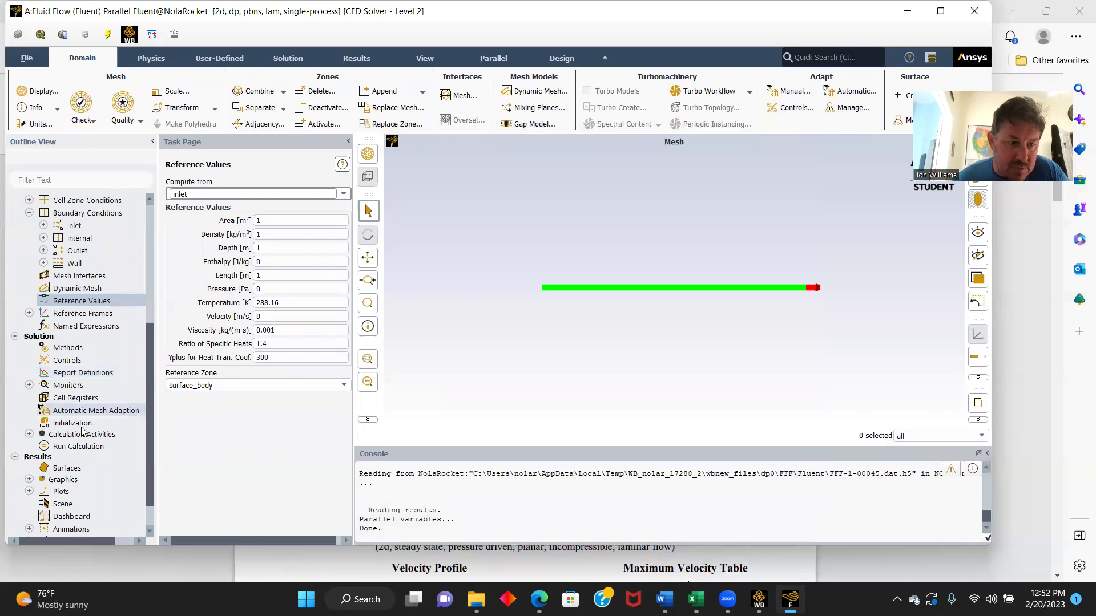
right_click(79, 450)
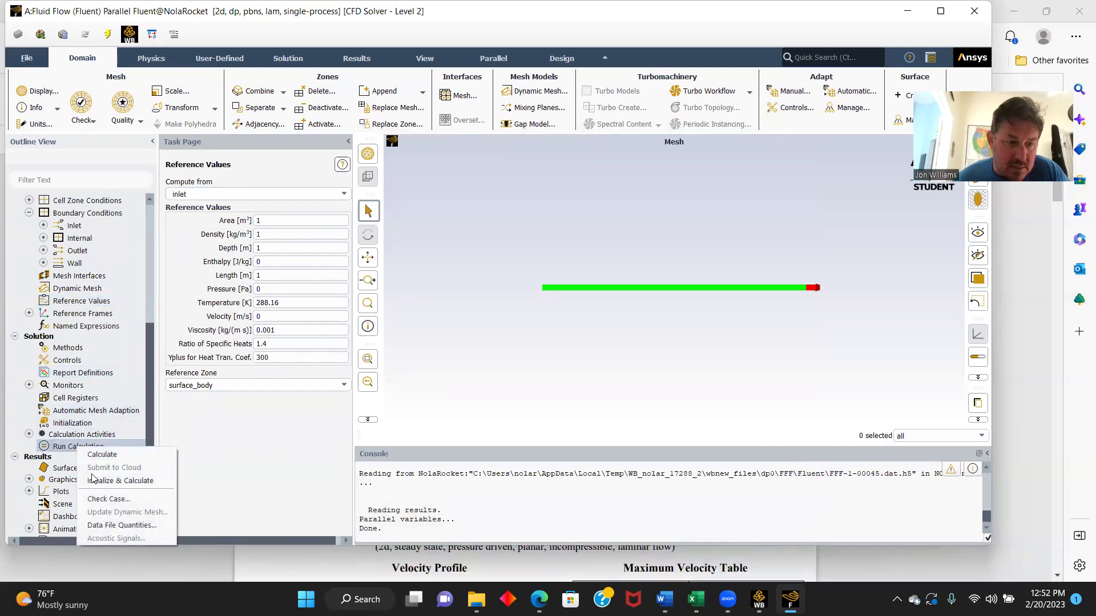
left_click(110, 482)
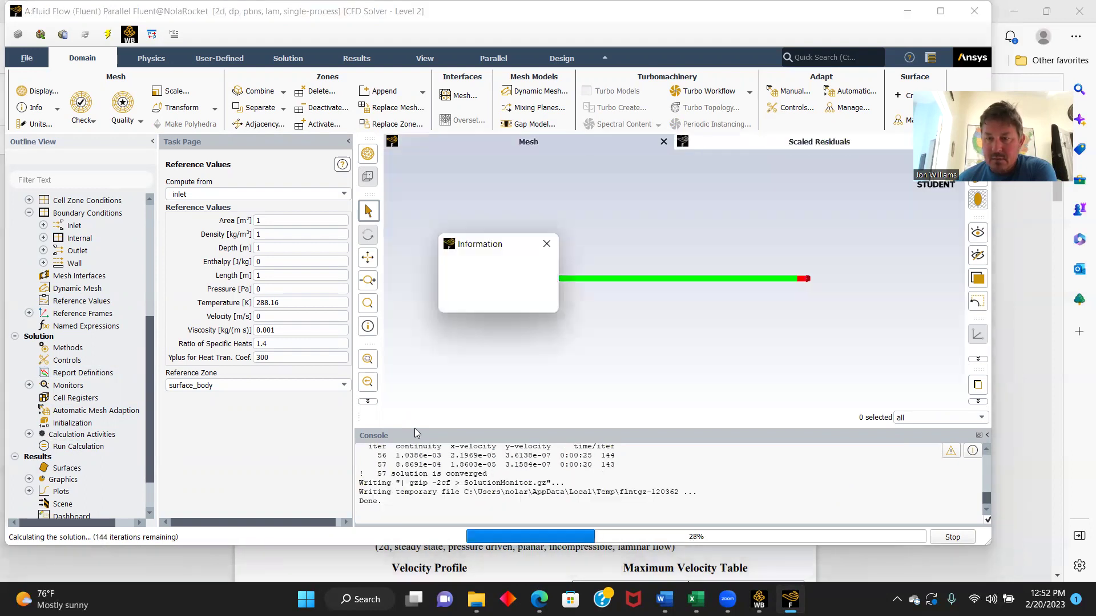
left_click(519, 298)
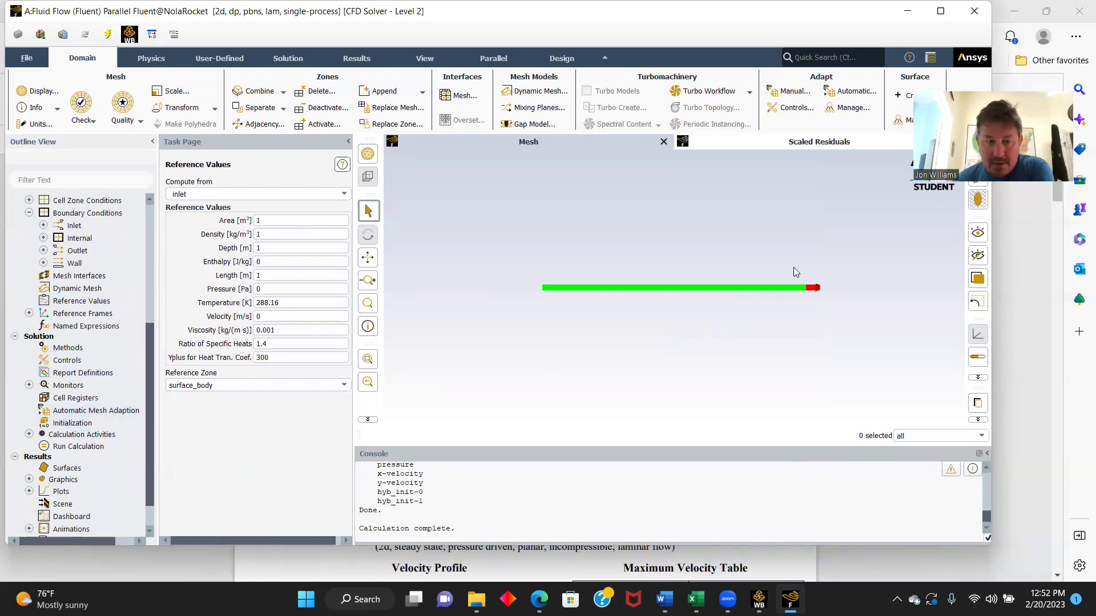
- Quit Fluent and open the Results cell of the Fluid Flow (Fluent) system in CFD-Post
left_click(1057, 18)
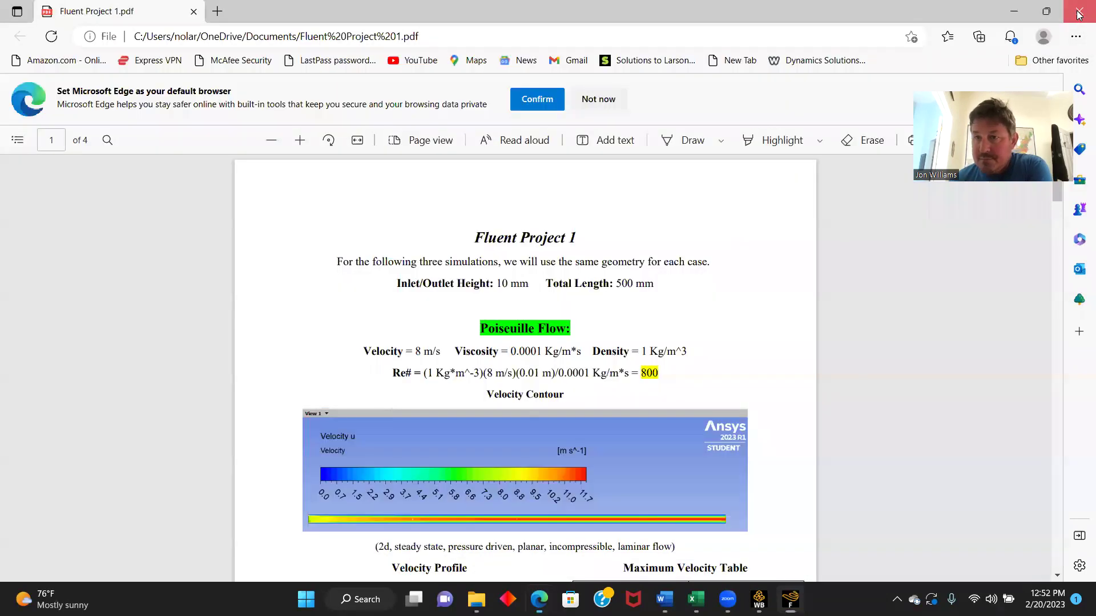
left_click(1013, 12)
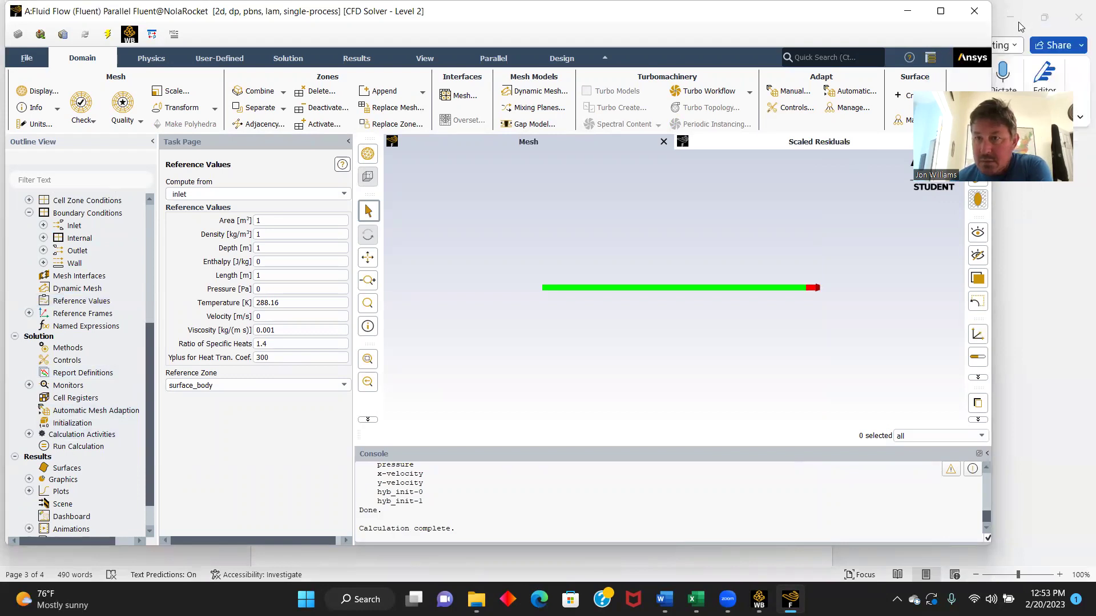
left_click(973, 11)
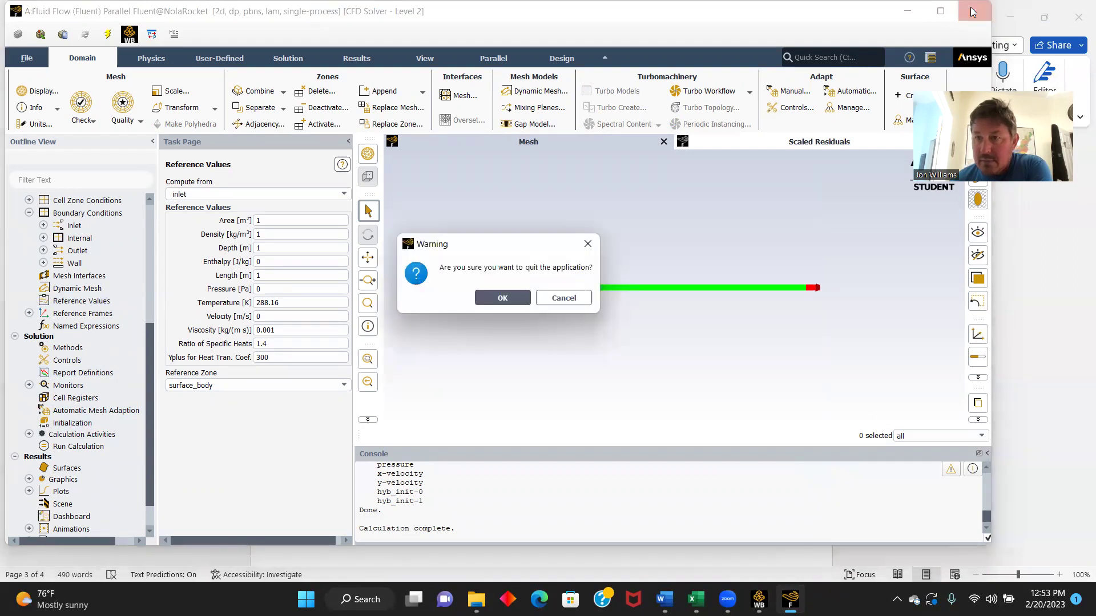
left_click(502, 298)
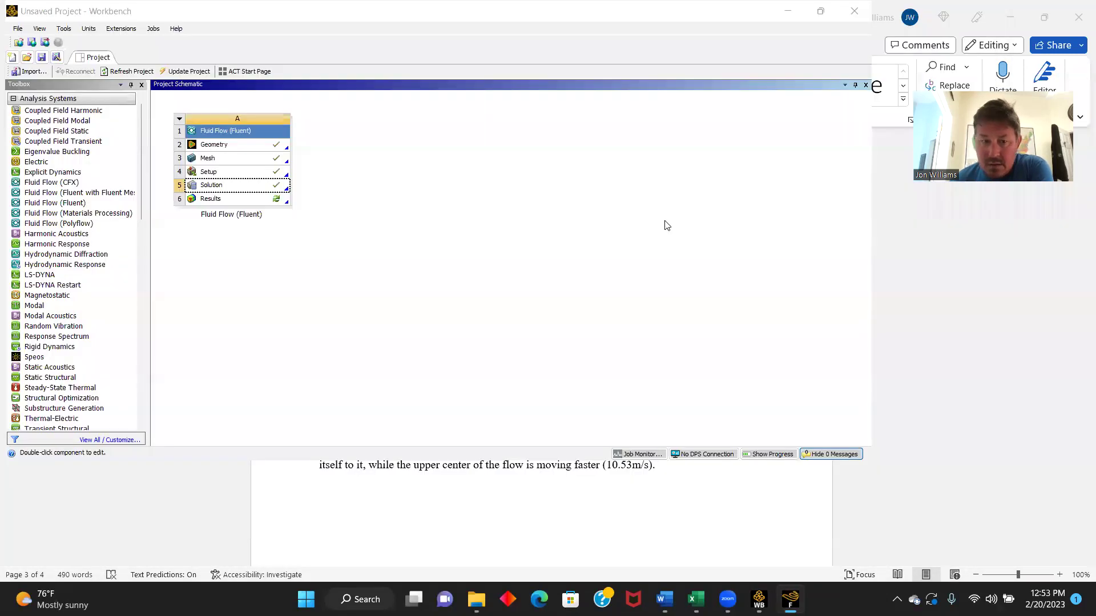
double_click(235, 203)
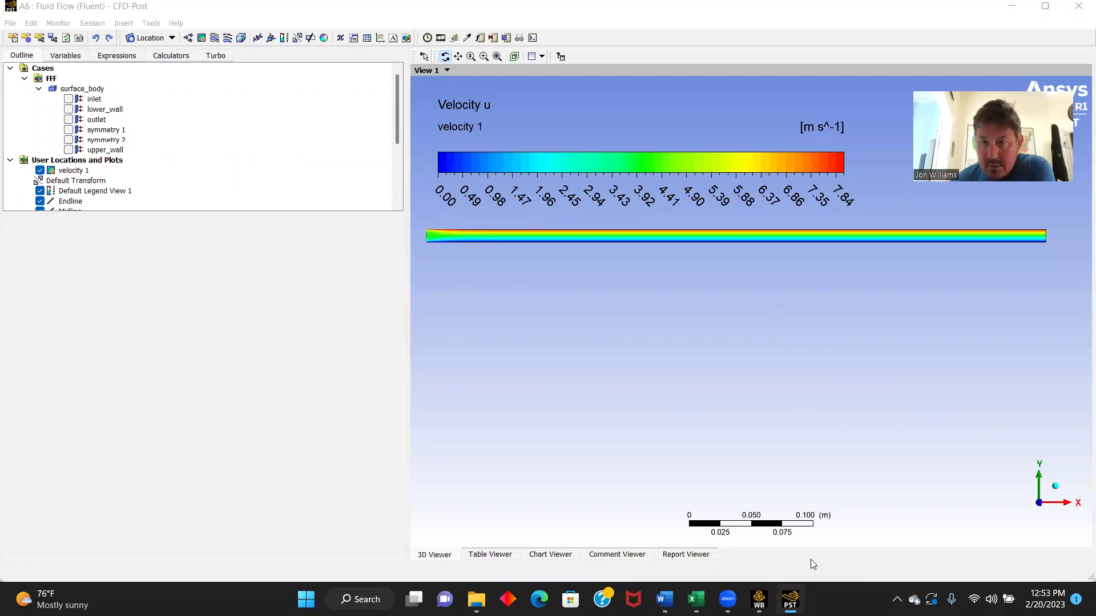
mouse_move(790, 599)
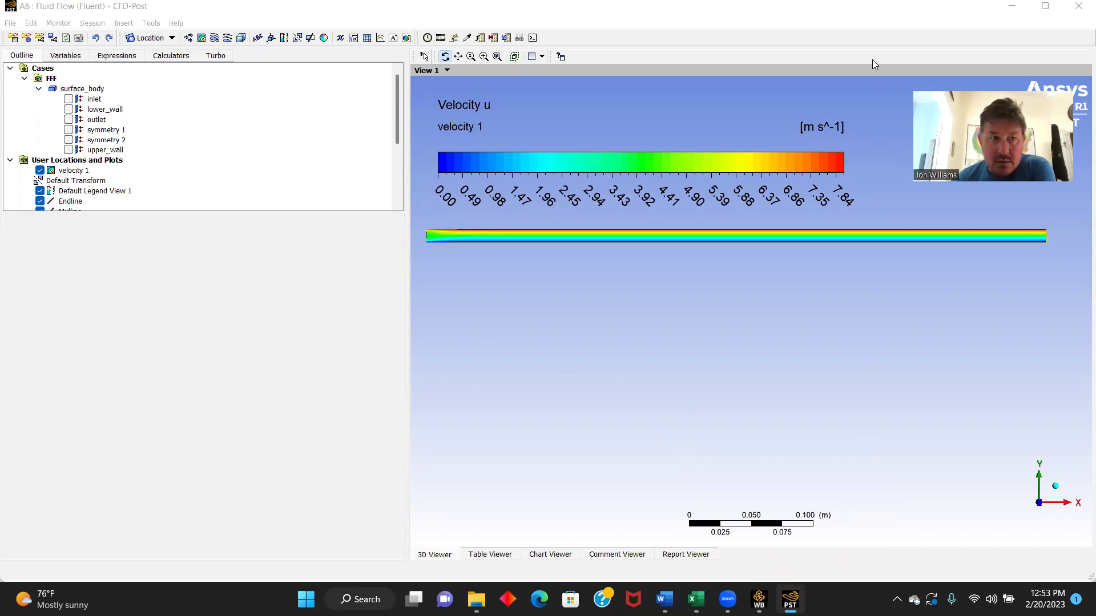
- Insert a contour named velocity 2 with symmetry 1 as its location
left_click(201, 38)
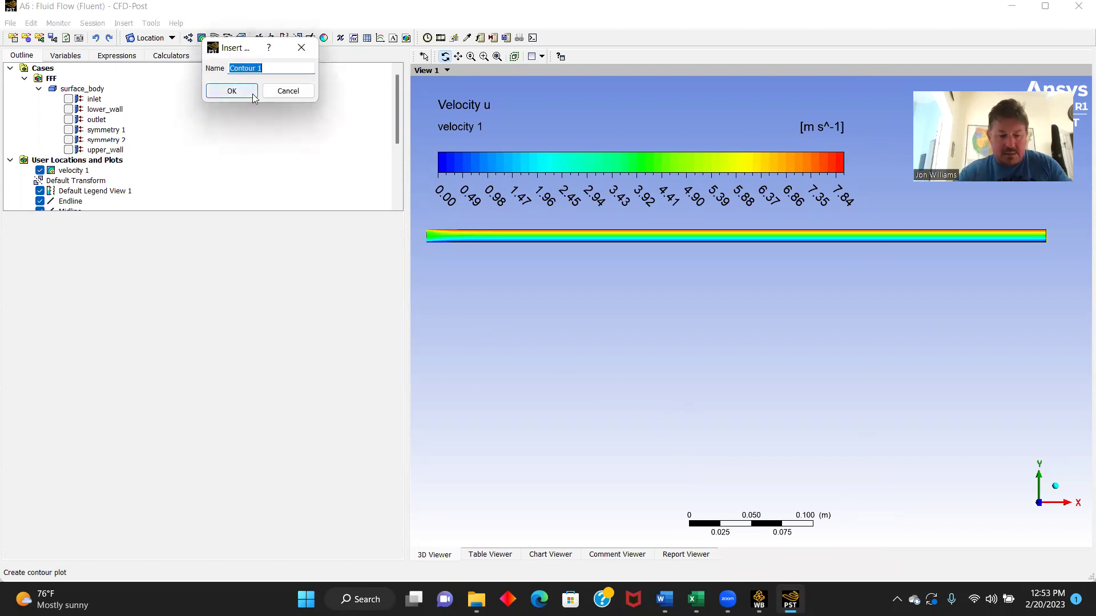
type("velocity 2")
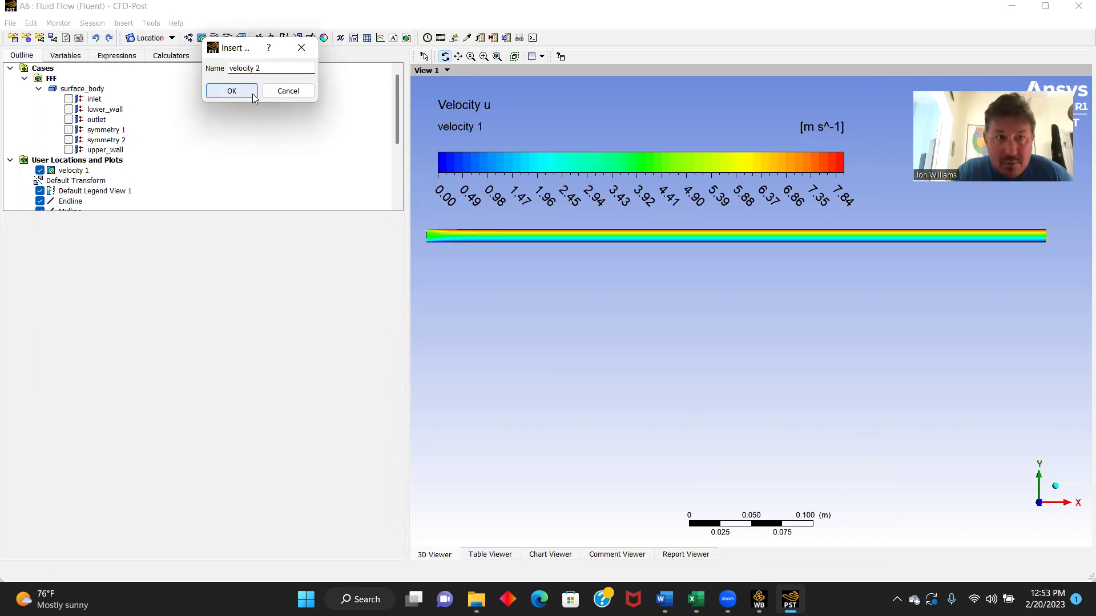
left_click(254, 98)
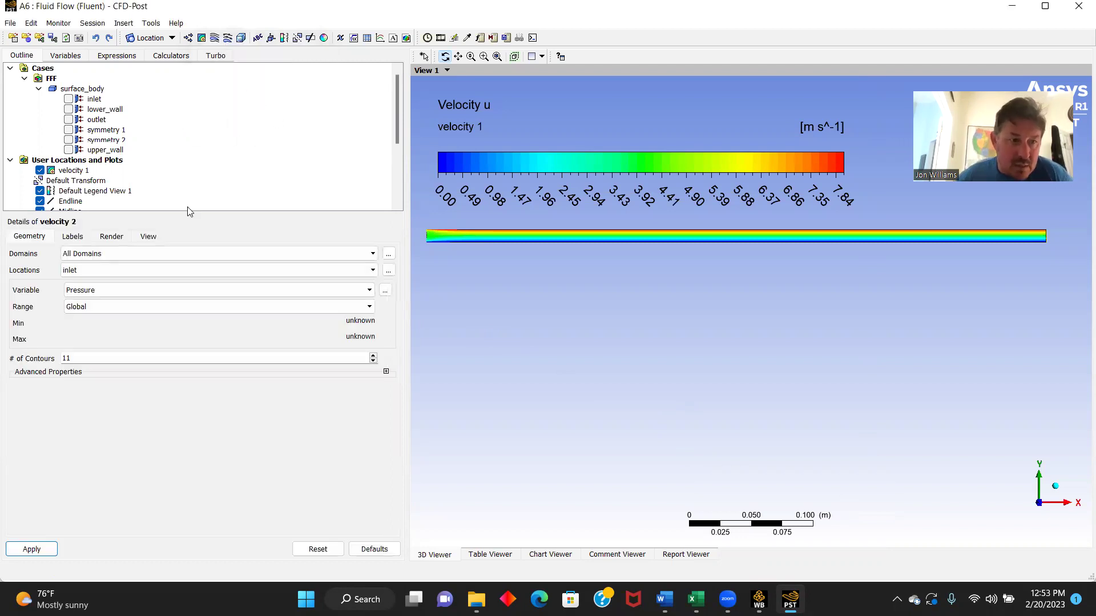
left_click(373, 271)
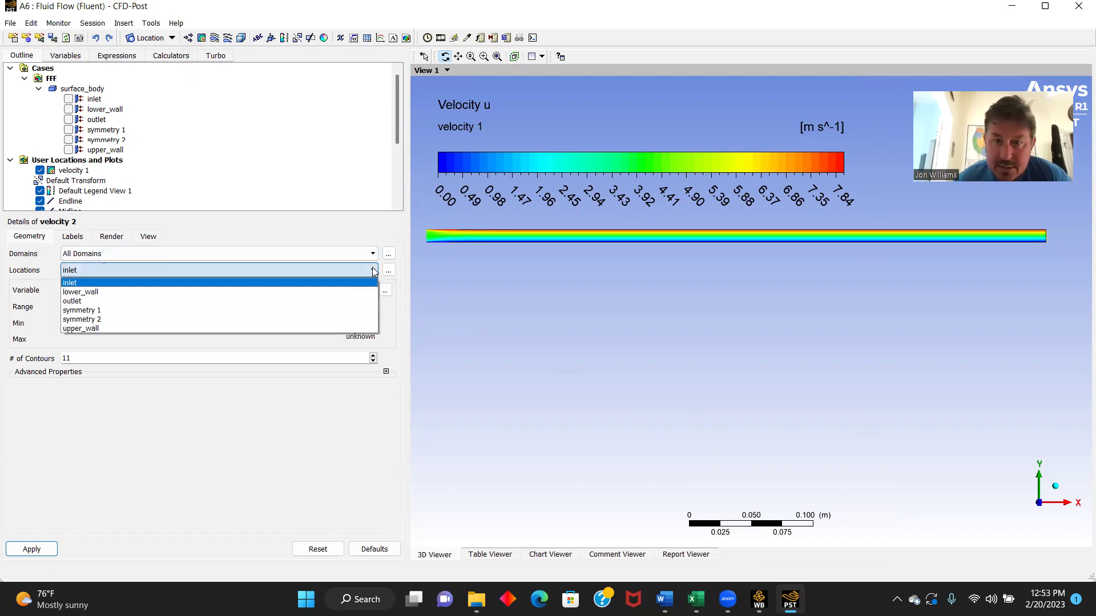
left_click(93, 311)
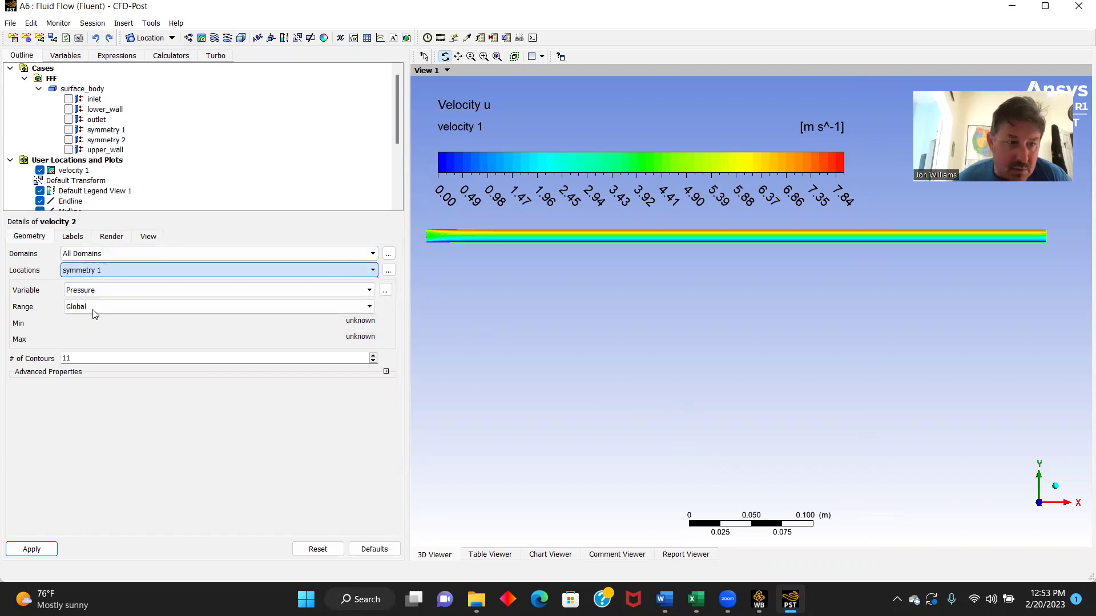
- Set the velocity 2 contour to the variable Velocity u with 50 contours and apply it
left_click(358, 292)
left_click(94, 339)
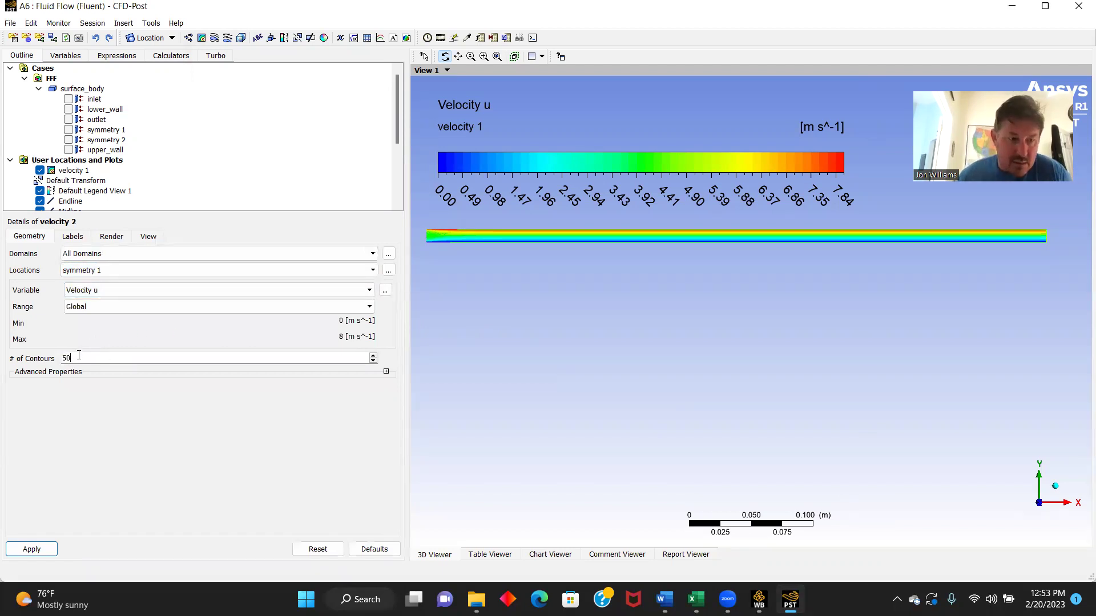
left_click(23, 551)
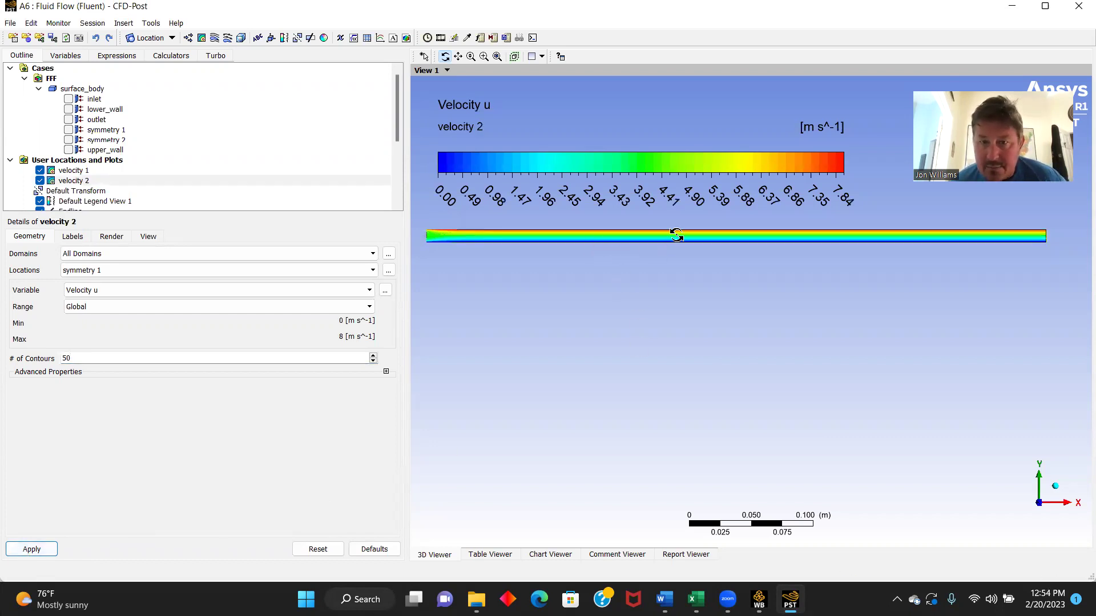
scroll(707, 249, "up", 2)
scroll(745, 252, "up", 3)
scroll(735, 249, "down", 4)
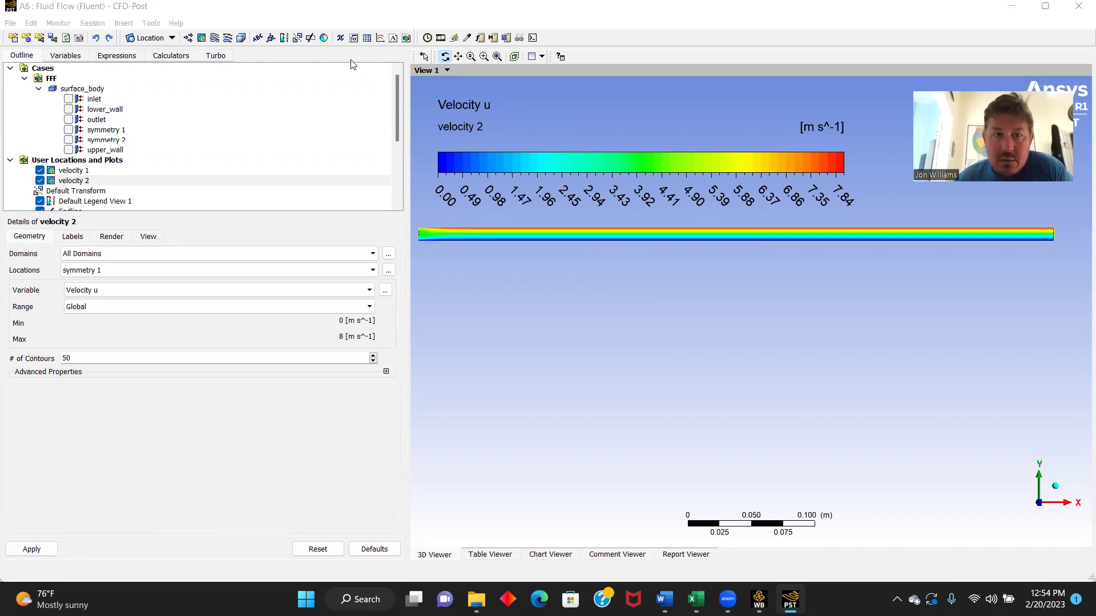
- Insert a chart with the default name and set its first data series to 250 mm at the Midline location
left_click(380, 38)
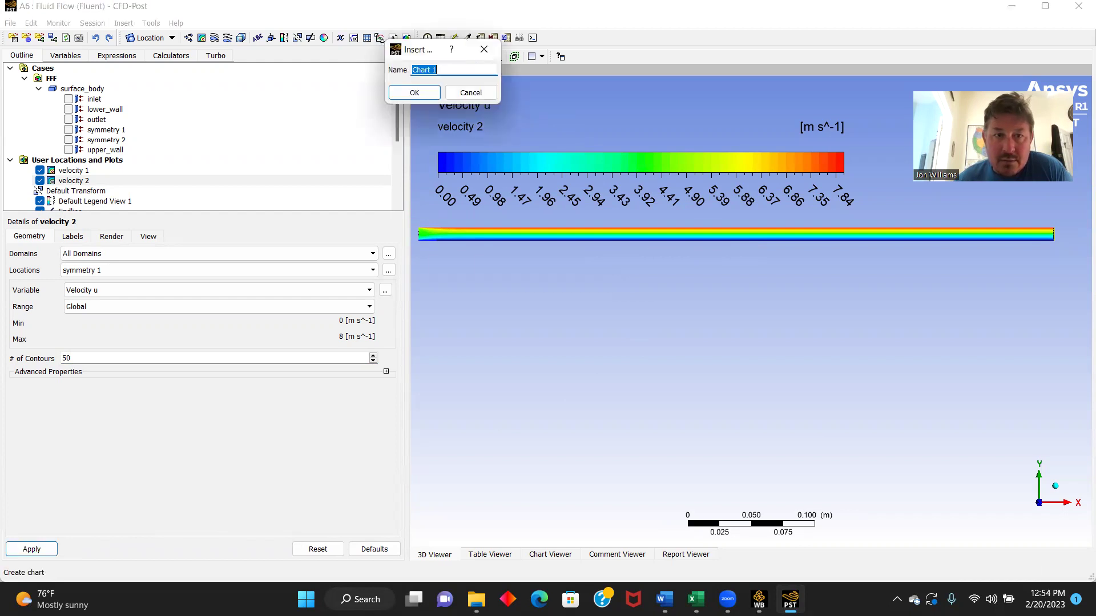
left_click(415, 93)
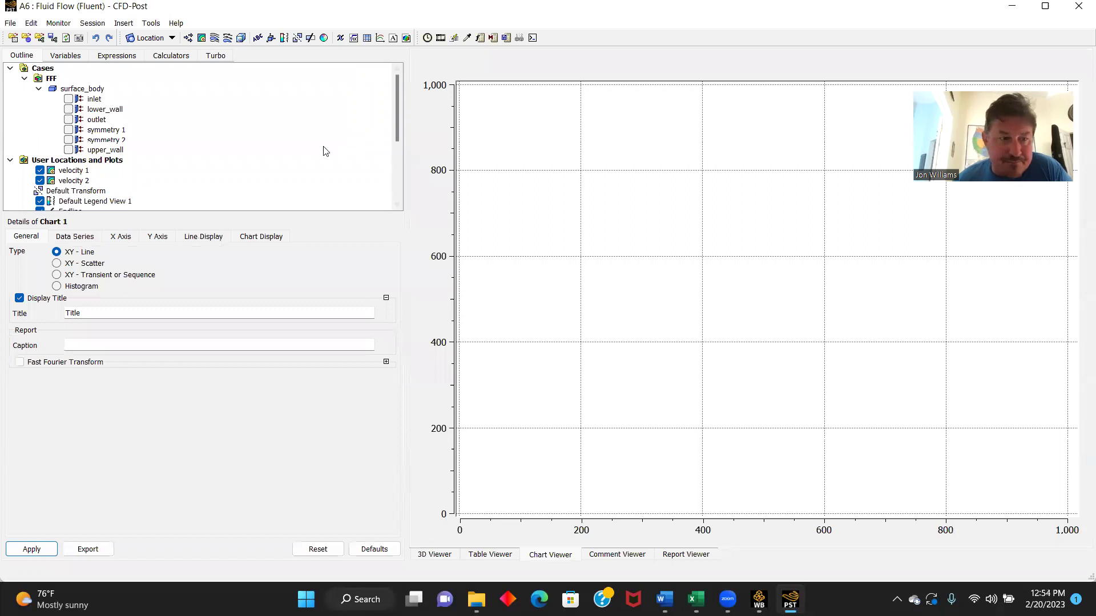
left_click(75, 237)
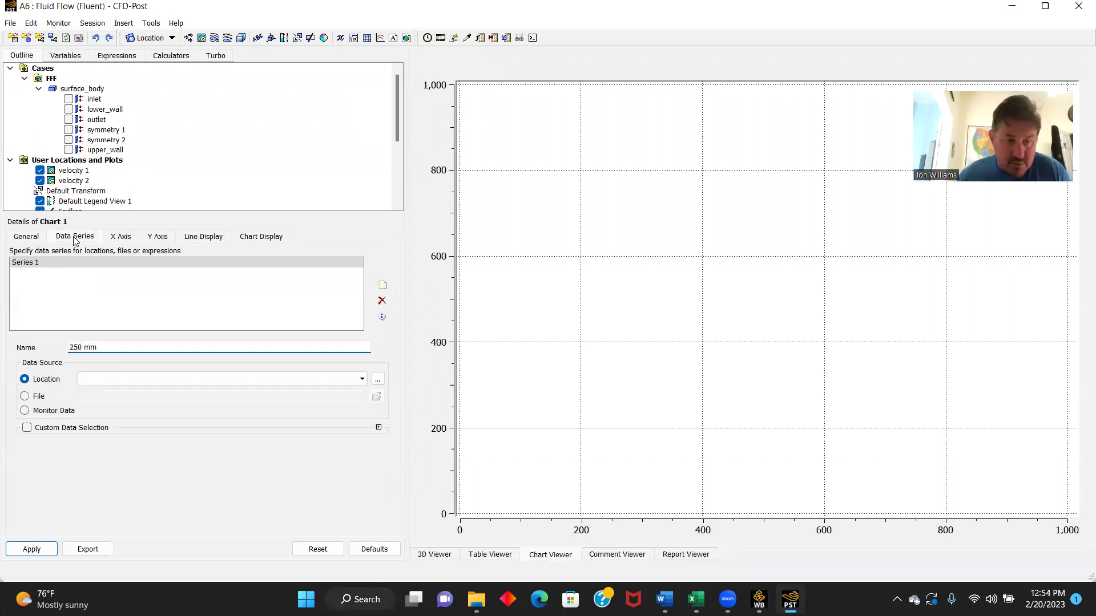
left_click(361, 380)
left_click(100, 400)
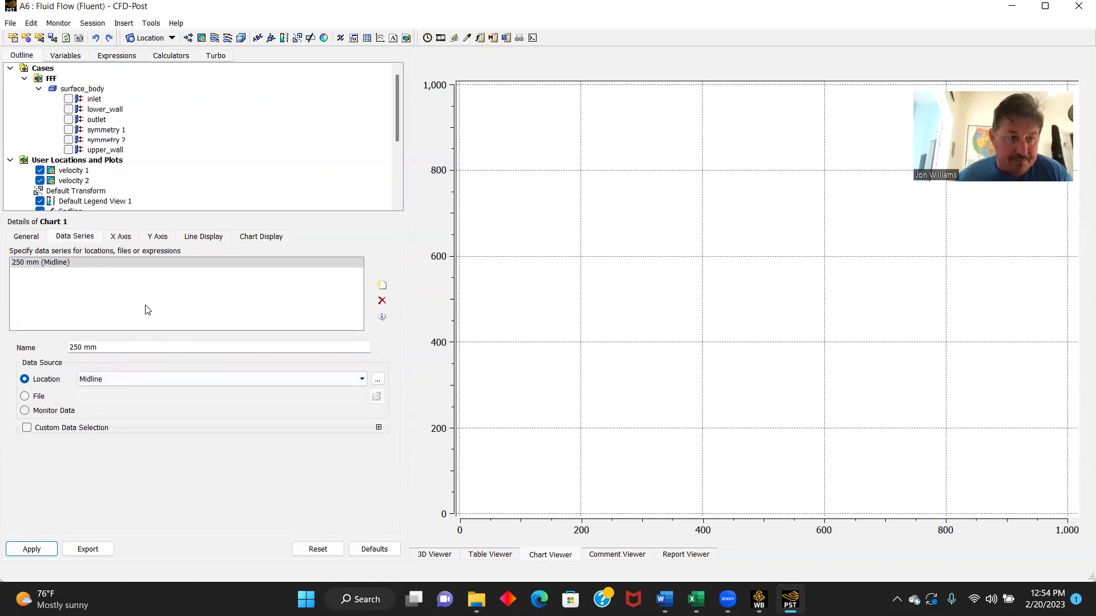
- Add a second data series named 500 mm to the chart with Endline as its location
left_click(382, 285)
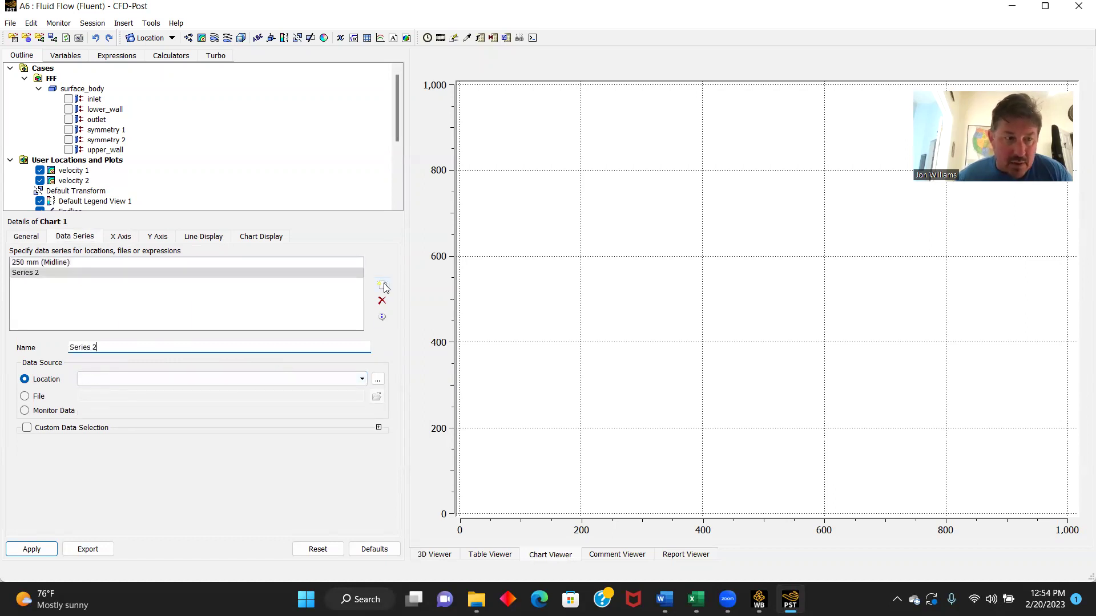
key("BackSpace")
key("BackSpace")
key("BackSpace")
key("BackSpace")
key("BackSpace")
key("BackSpace")
key("BackSpace")
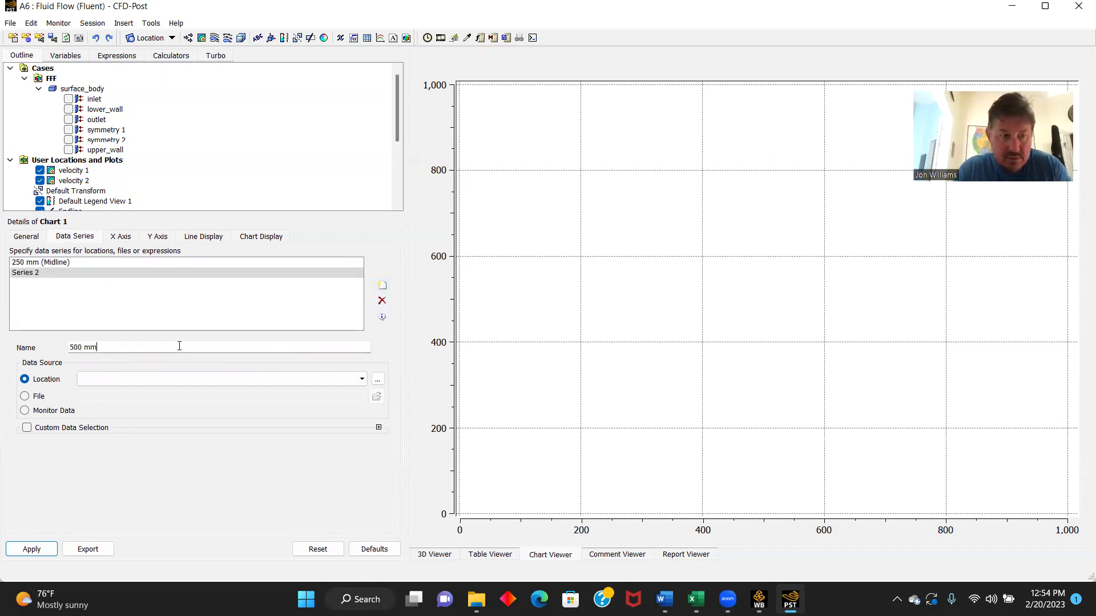
left_click(243, 380)
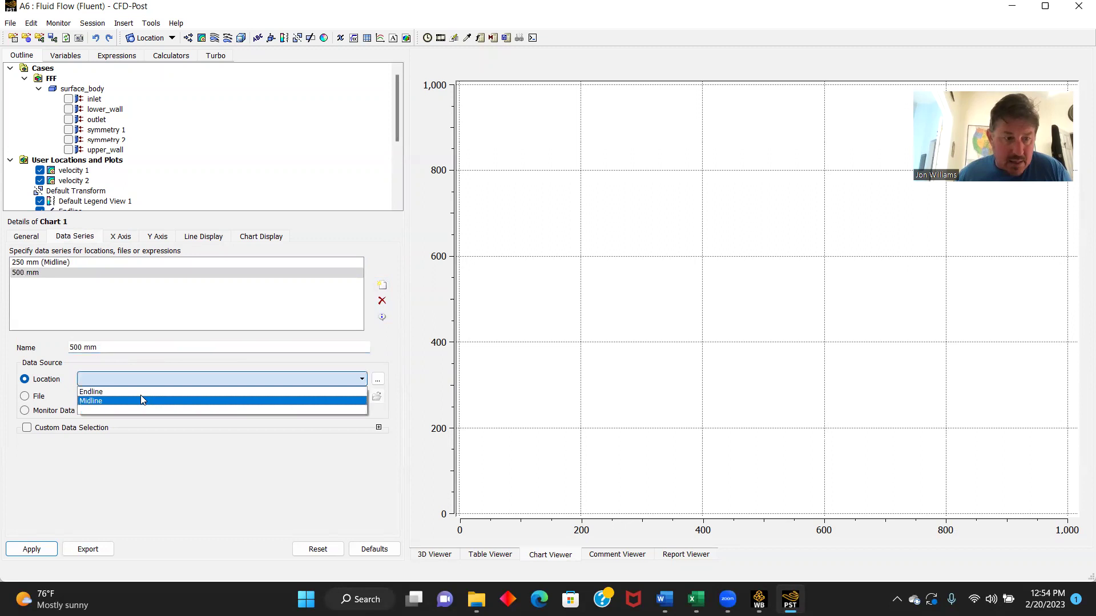
left_click(101, 393)
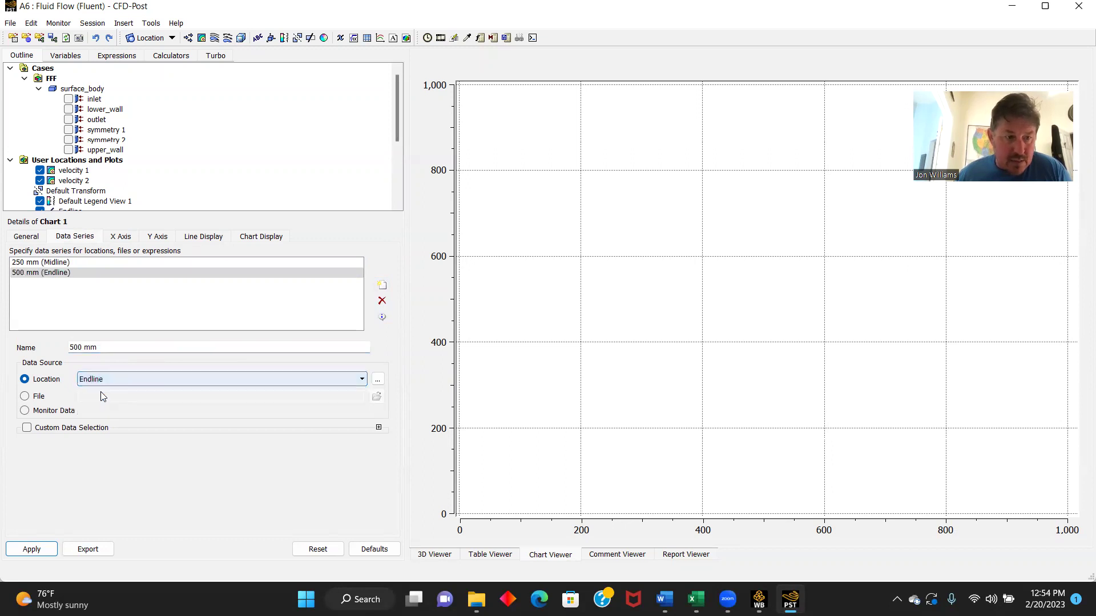
- Set the chart's X axis variable to Velocity u and Y axis variable to Y, and apply the chart
left_click(121, 238)
left_click(135, 266)
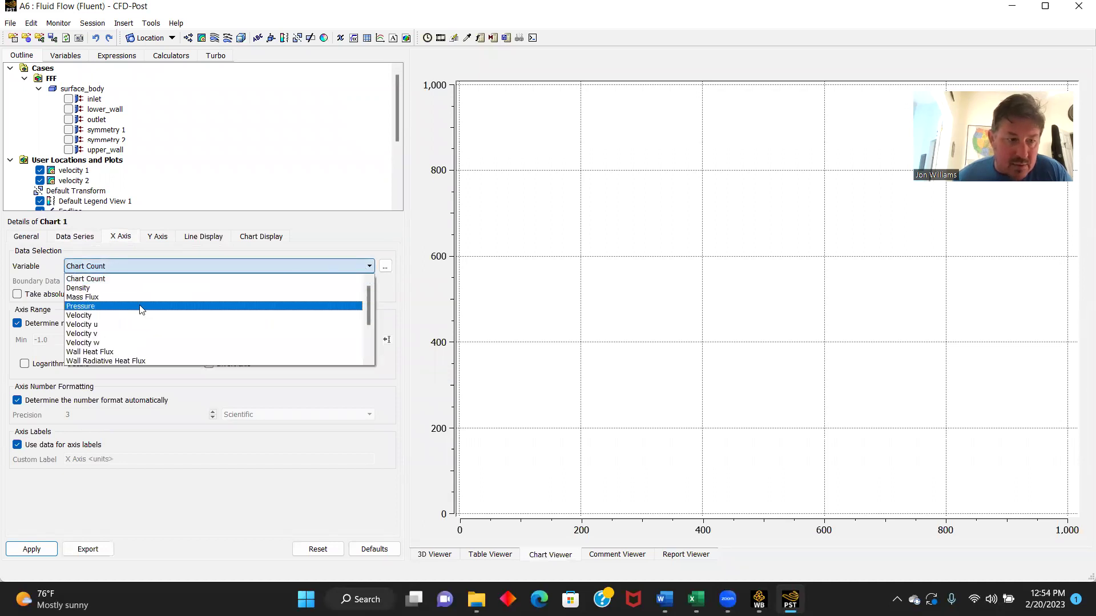
left_click(98, 324)
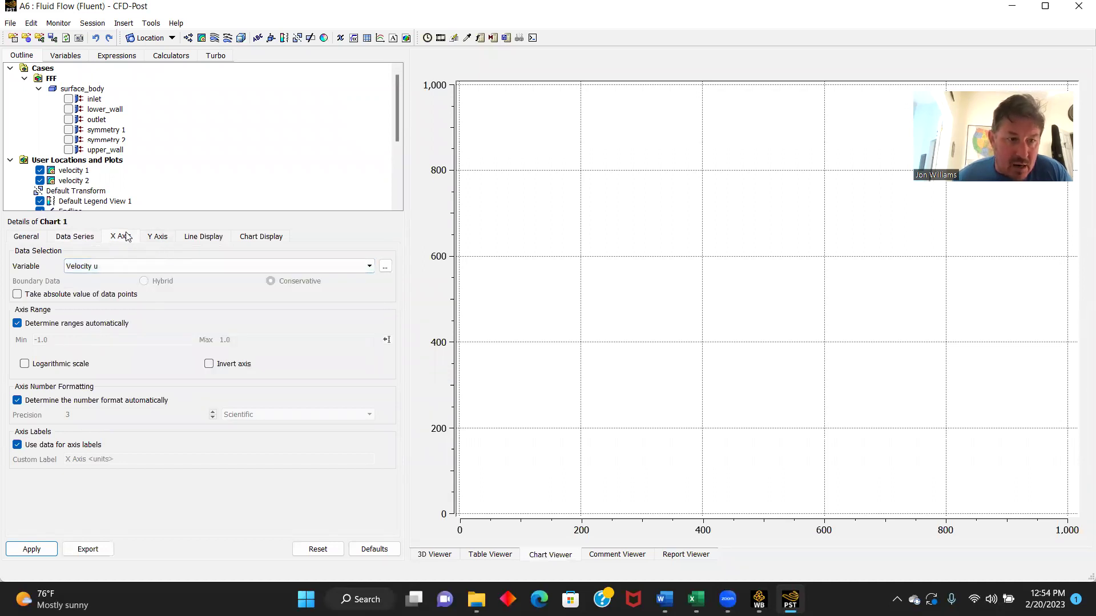
left_click(159, 238)
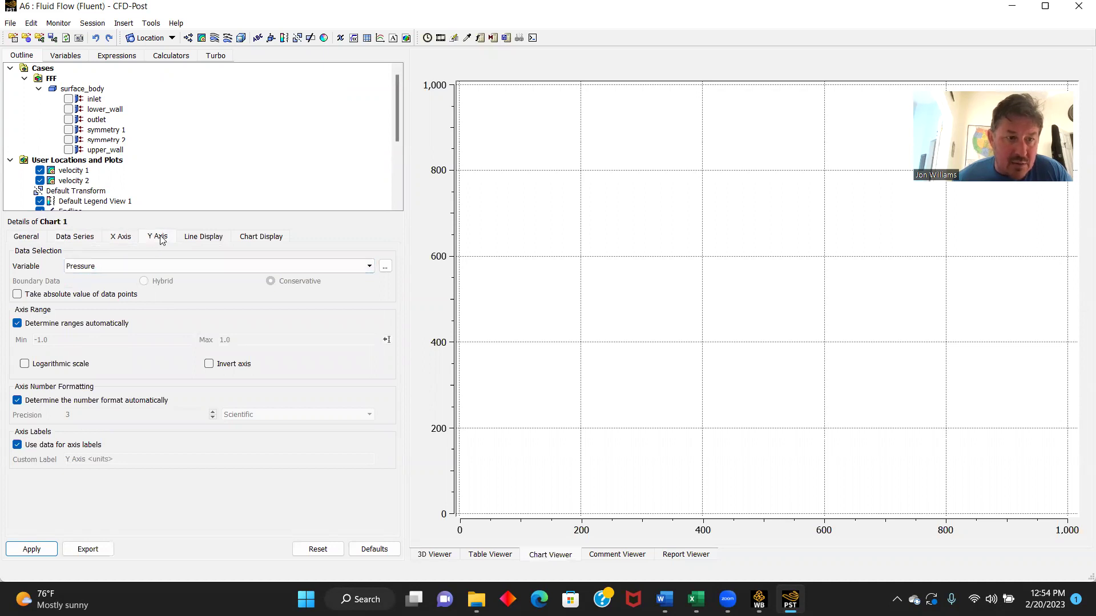
left_click(366, 268)
scroll(232, 294, "down", 5)
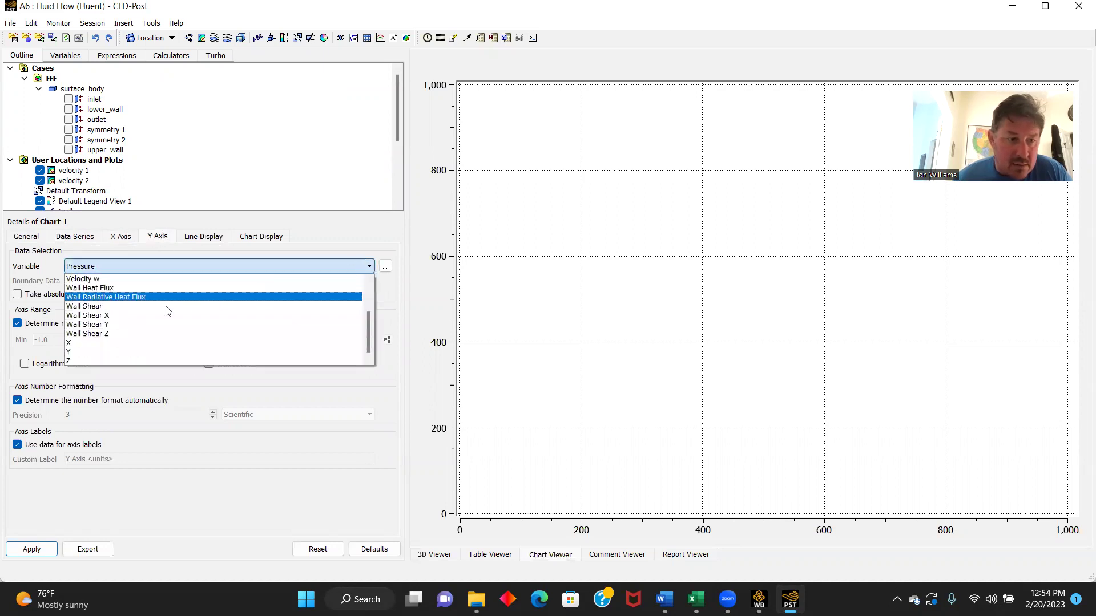
left_click(71, 352)
left_click(35, 550)
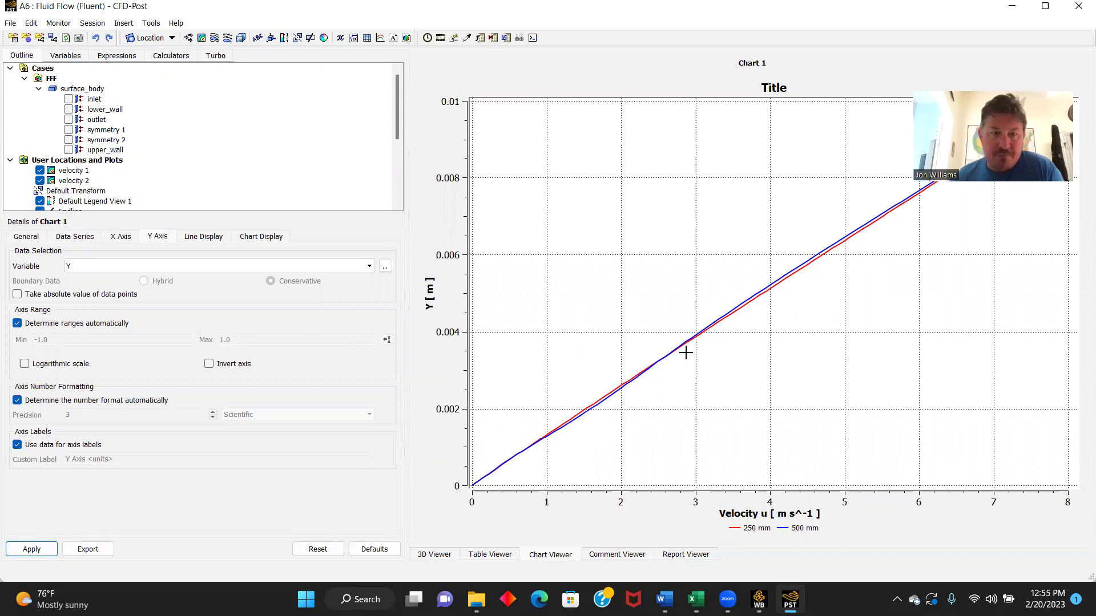
- Display the contour in the 3D view, close CFD-Post, and open the Solution cell of the Fluid Flow (Fluent) system in Fluent
left_click(435, 557)
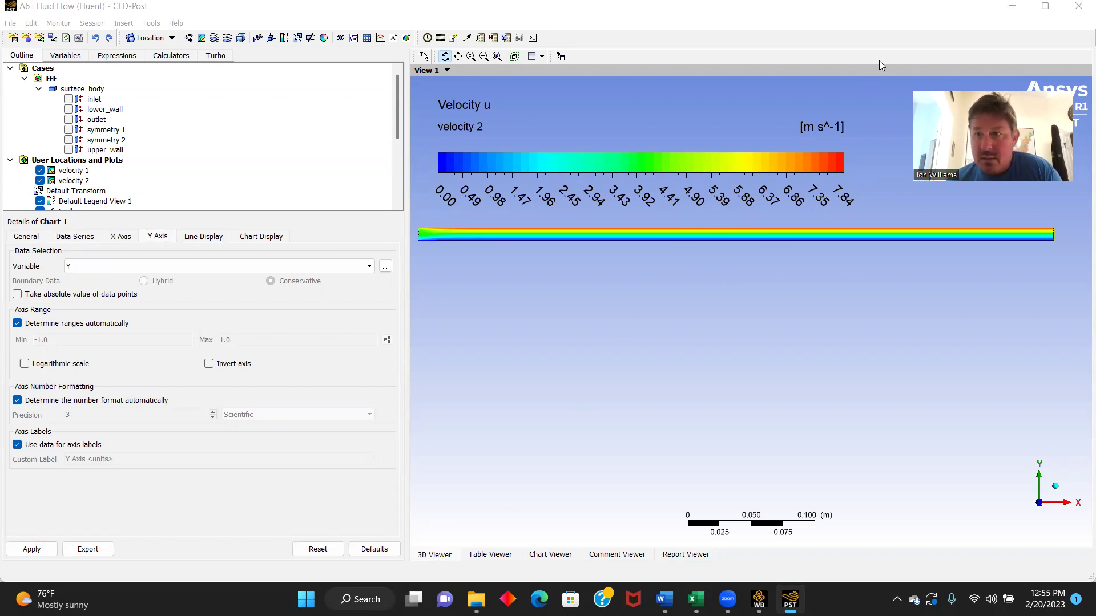
left_click(1078, 6)
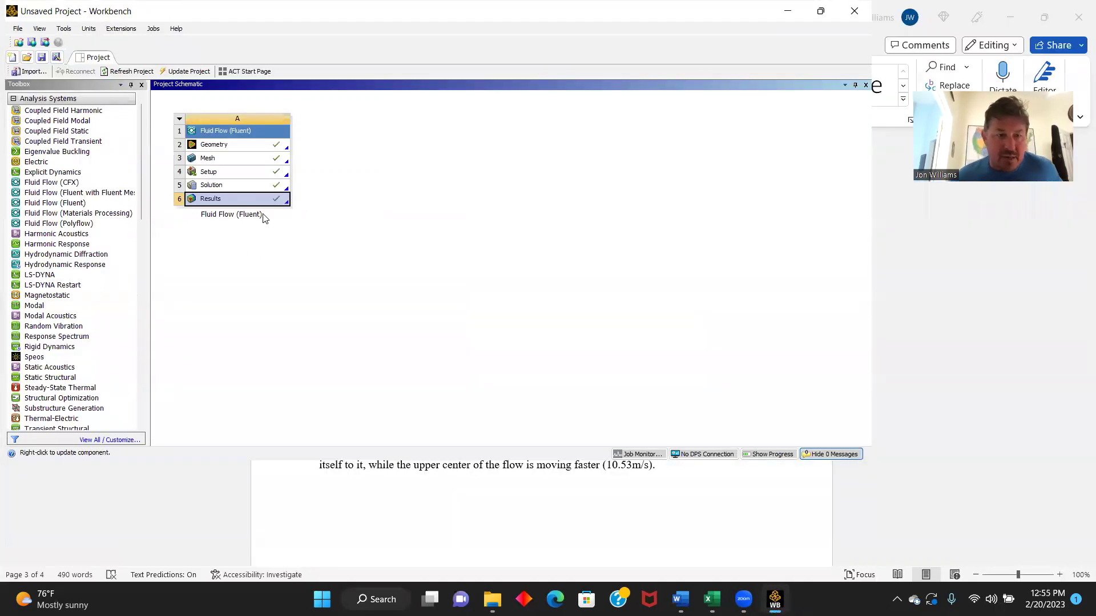
double_click(228, 186)
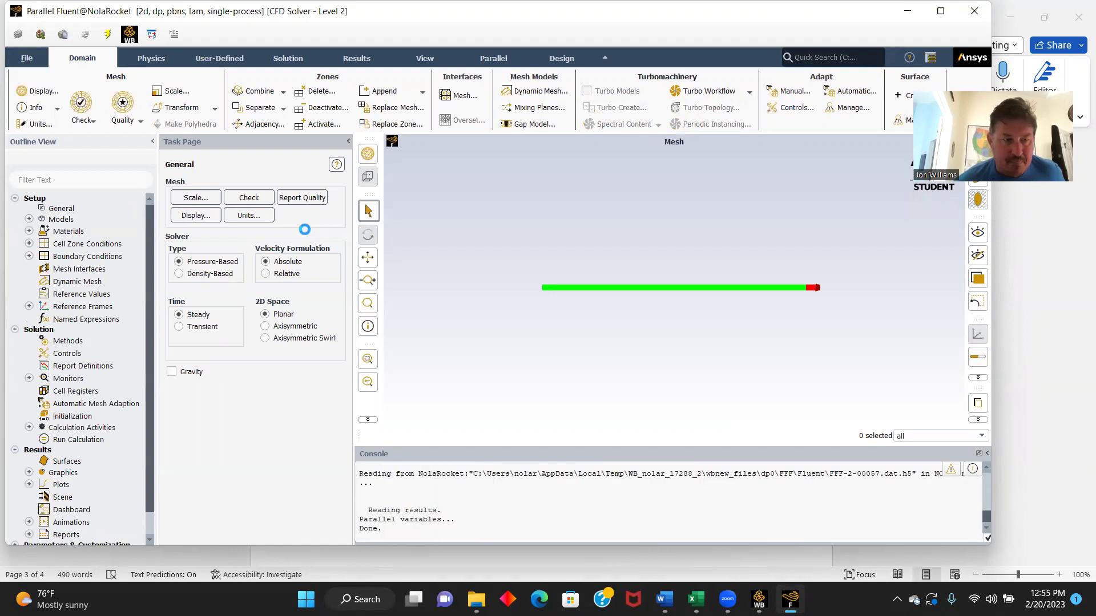
- Set the constant viscosity of the fluid material air to 0.0001 kg/(m s) and save the material change
left_click(29, 220)
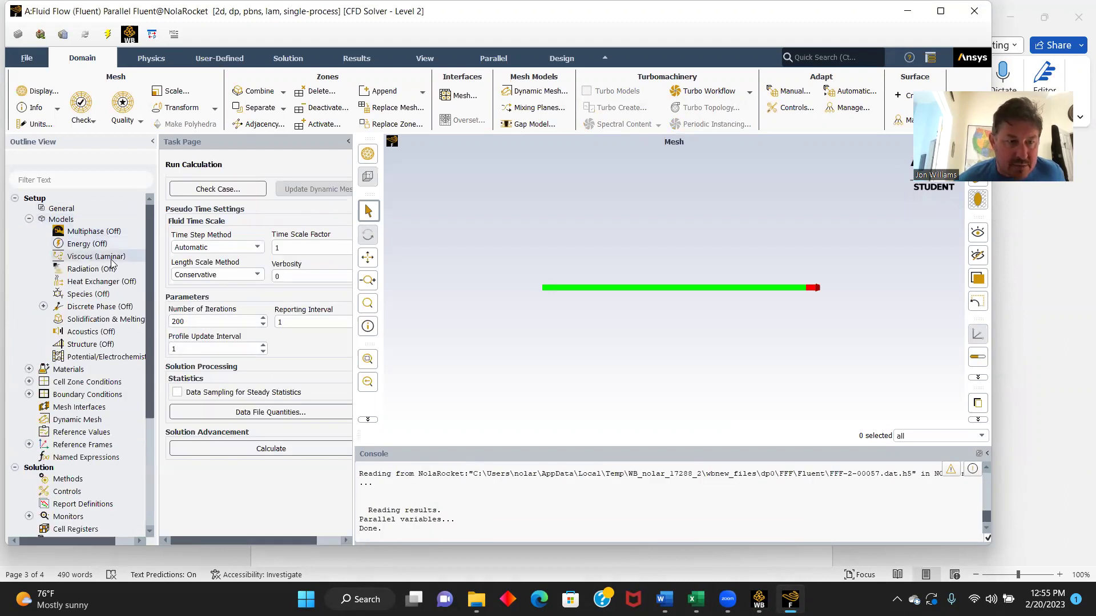
left_click(29, 370)
left_click(43, 381)
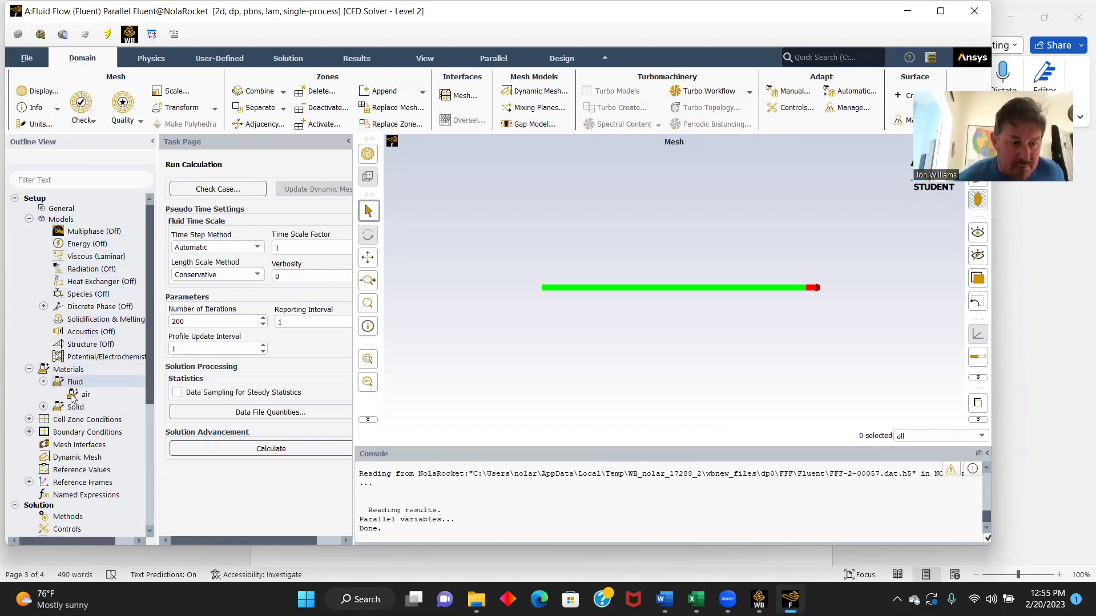
double_click(84, 395)
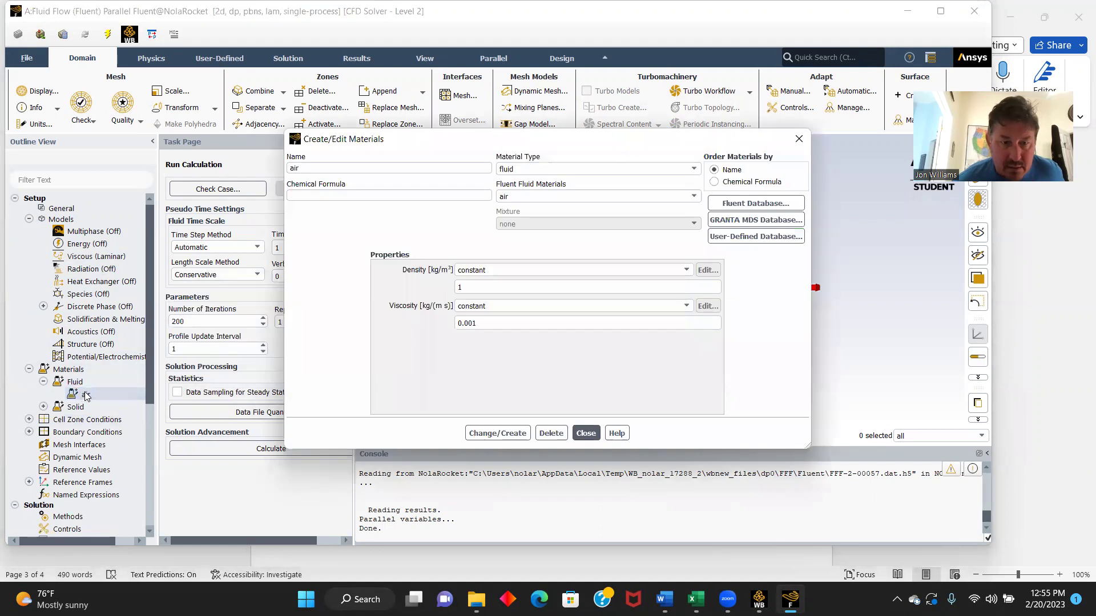
left_click(474, 323)
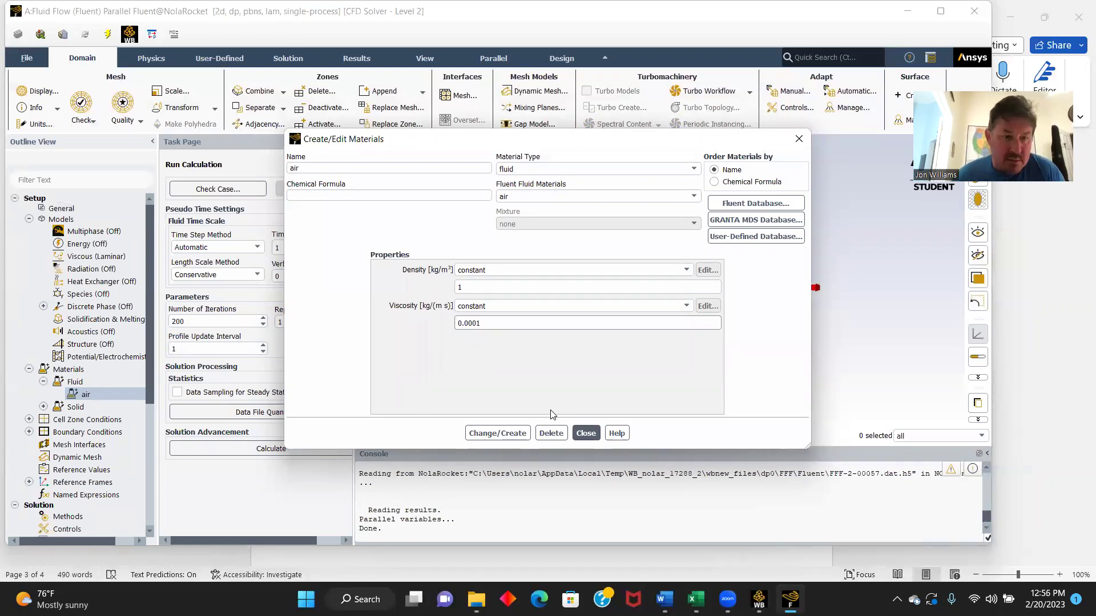
left_click(505, 437)
left_click(582, 433)
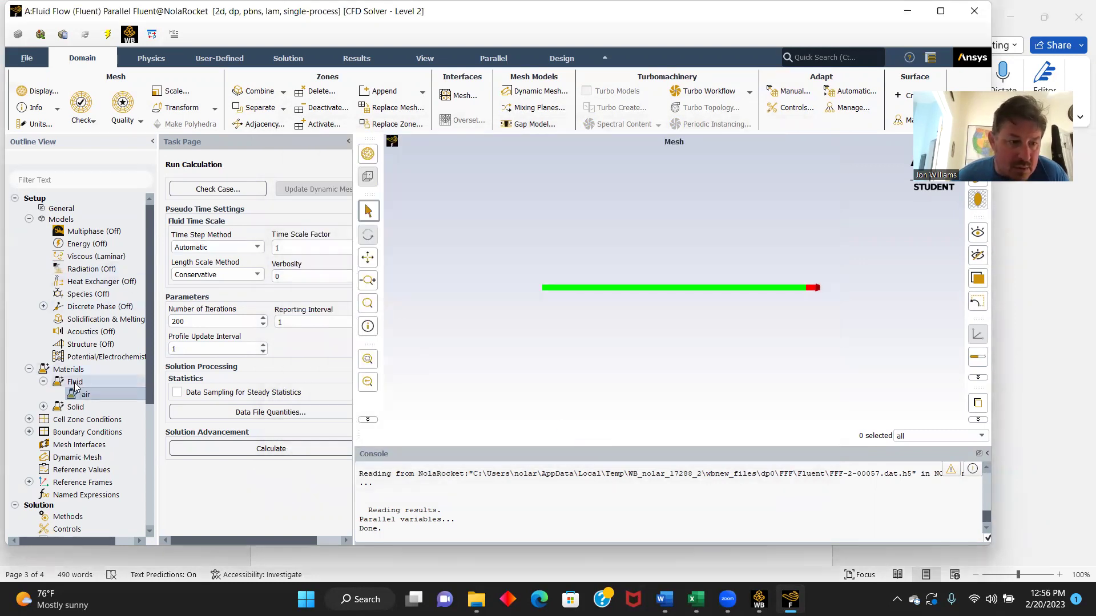
- Change the inlet boundary to type velocity-inlet with a velocity magnitude of 8 m/s and apply it
scroll(75, 388, "down", 1)
double_click(82, 402)
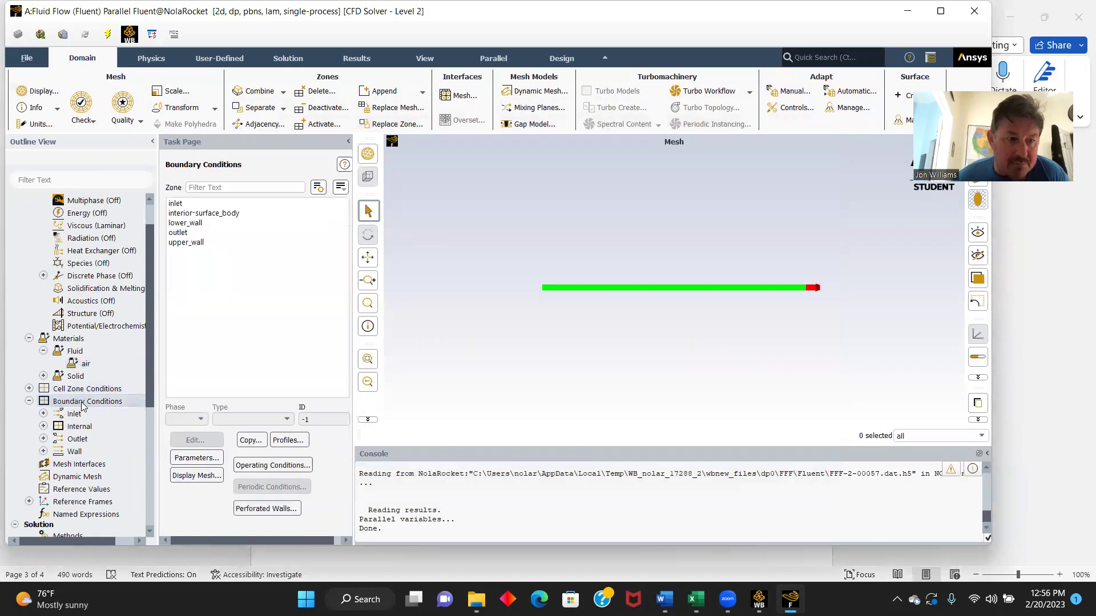
left_click(189, 204)
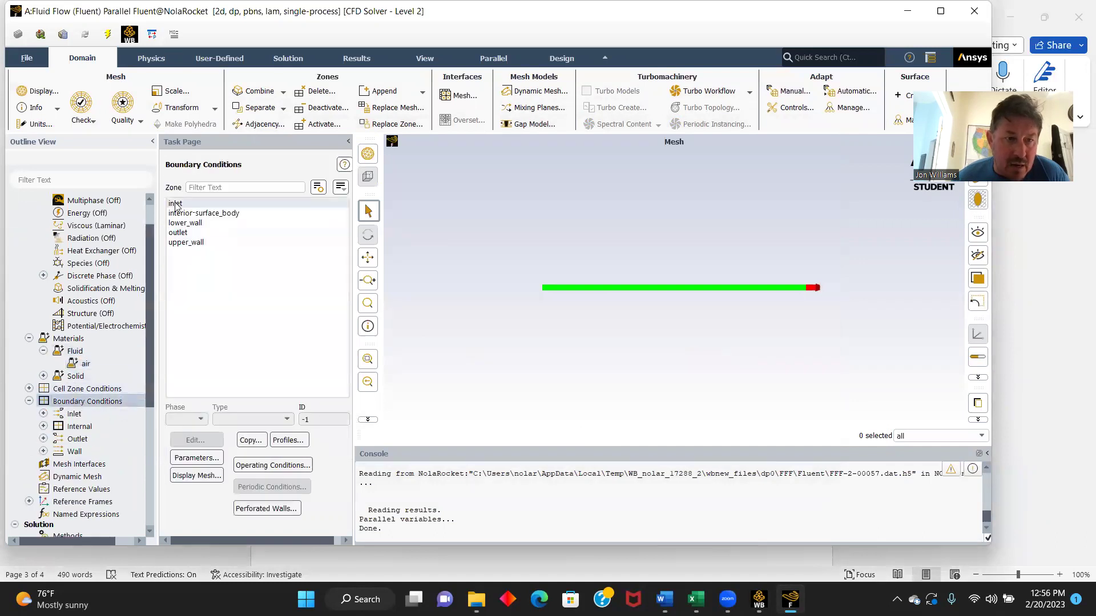
left_click(287, 420)
scroll(254, 456, "down", 3)
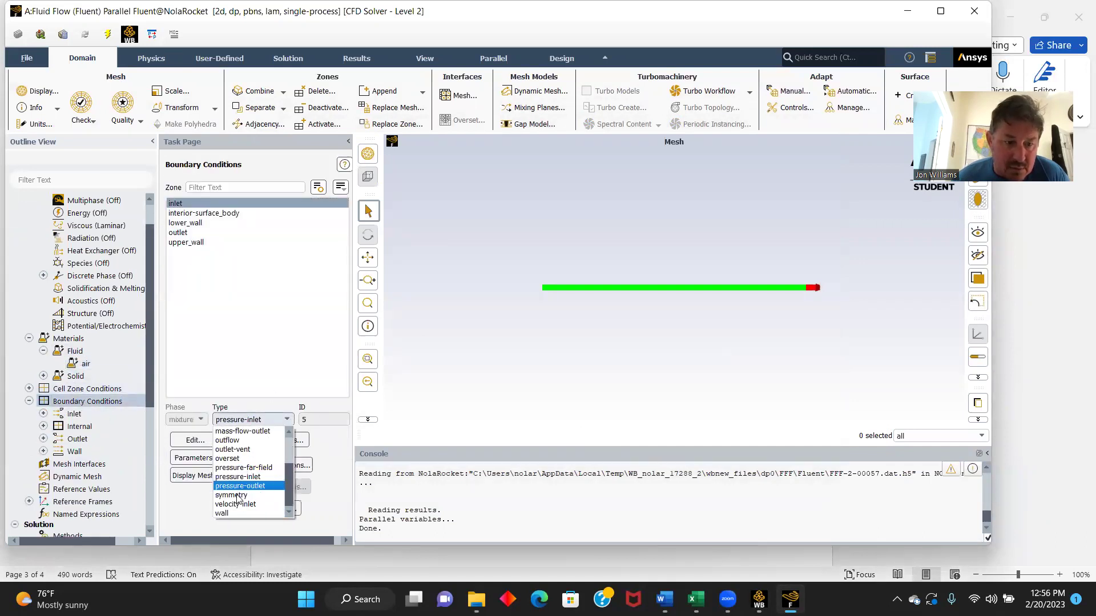
left_click(231, 503)
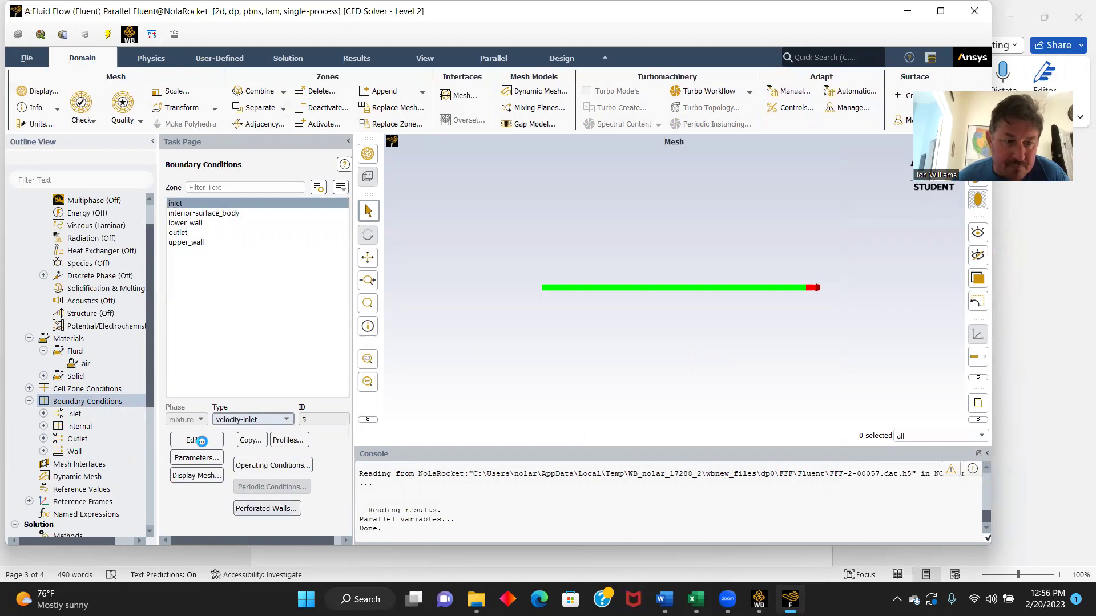
left_click(200, 441)
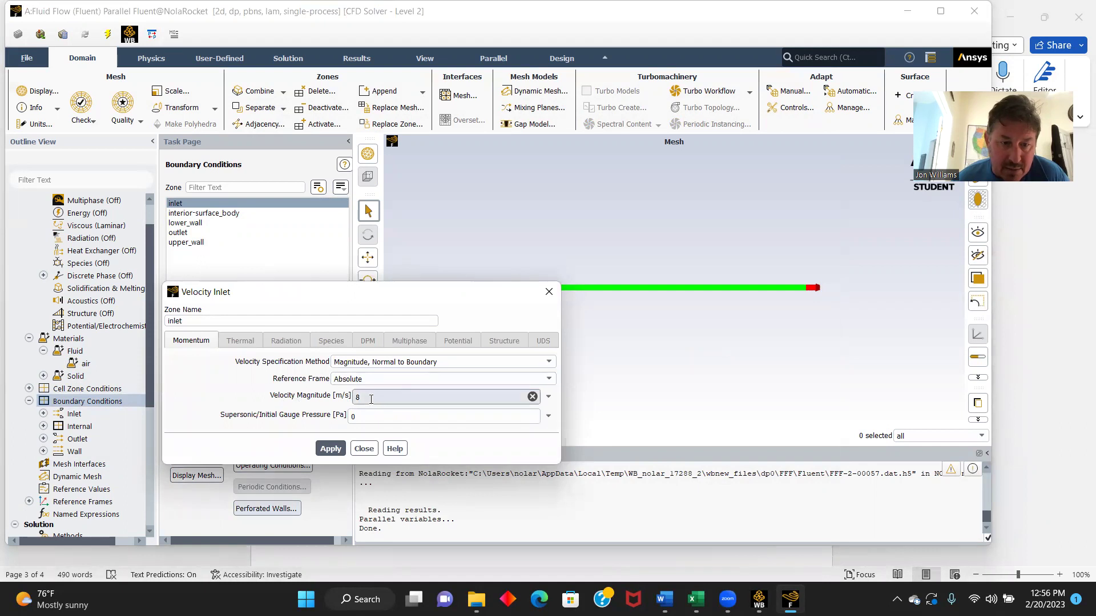
left_click(342, 449)
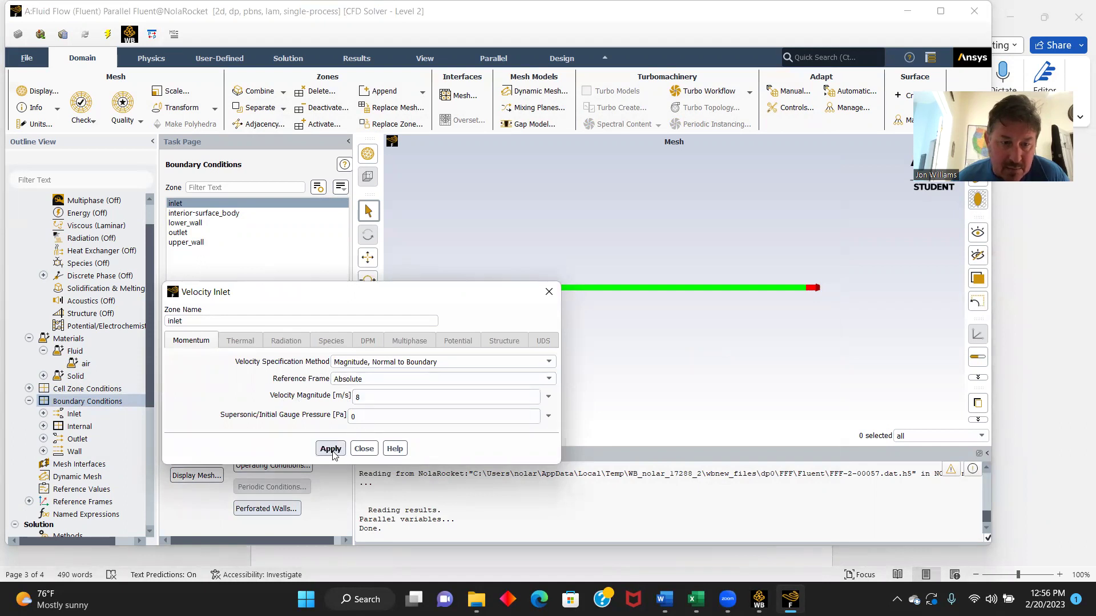
left_click(363, 448)
- Apply a translational moving-wall condition to upper_wall with a speed of 8 m/s and direction X 1, Y 0
left_click(180, 242)
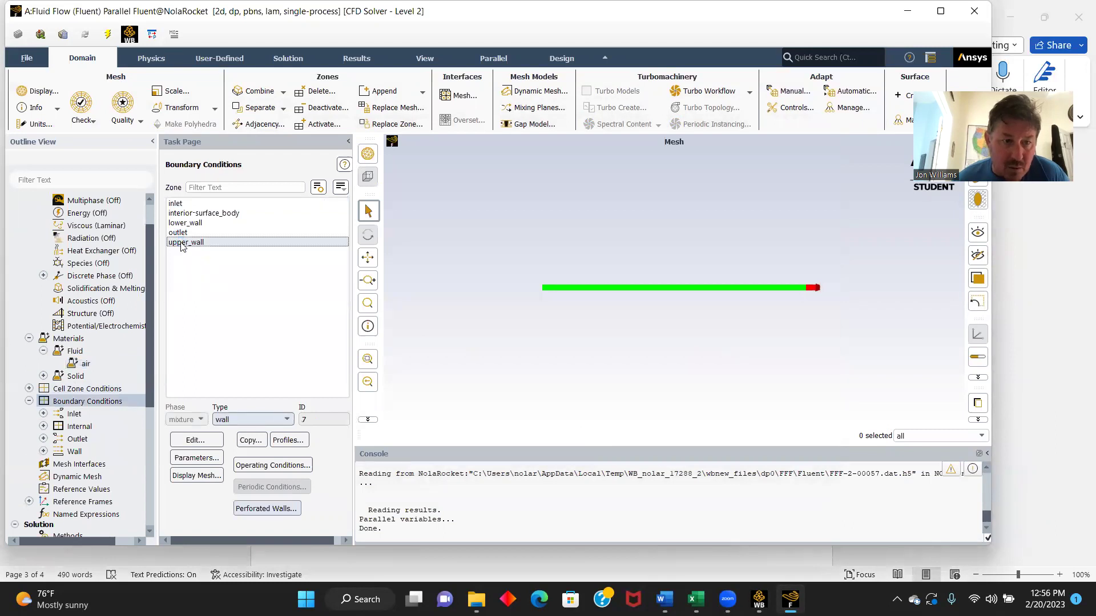
left_click(196, 440)
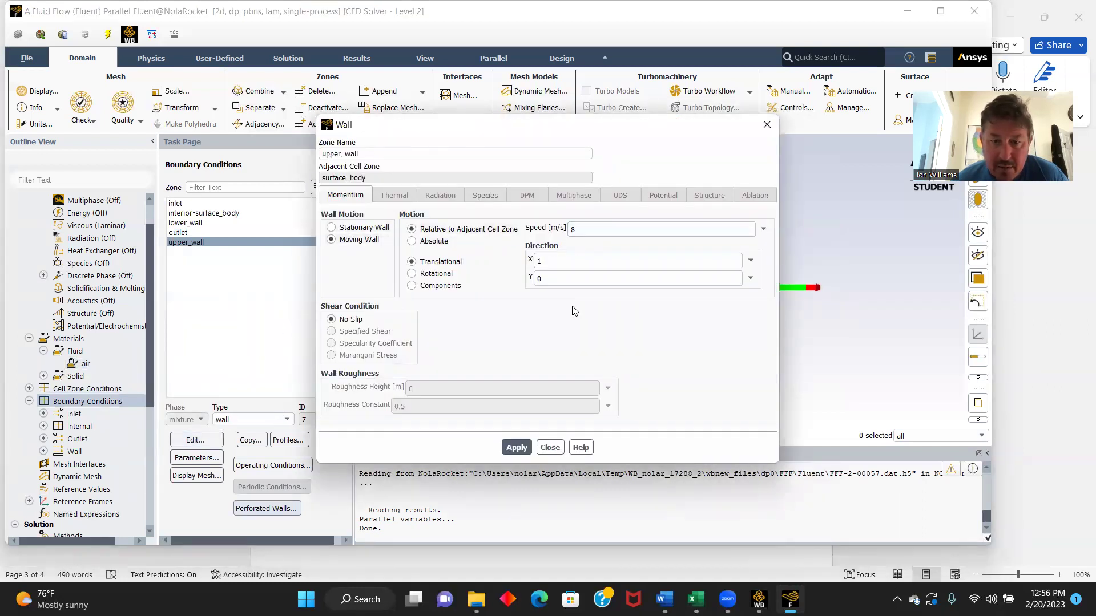
left_click(516, 447)
left_click(549, 448)
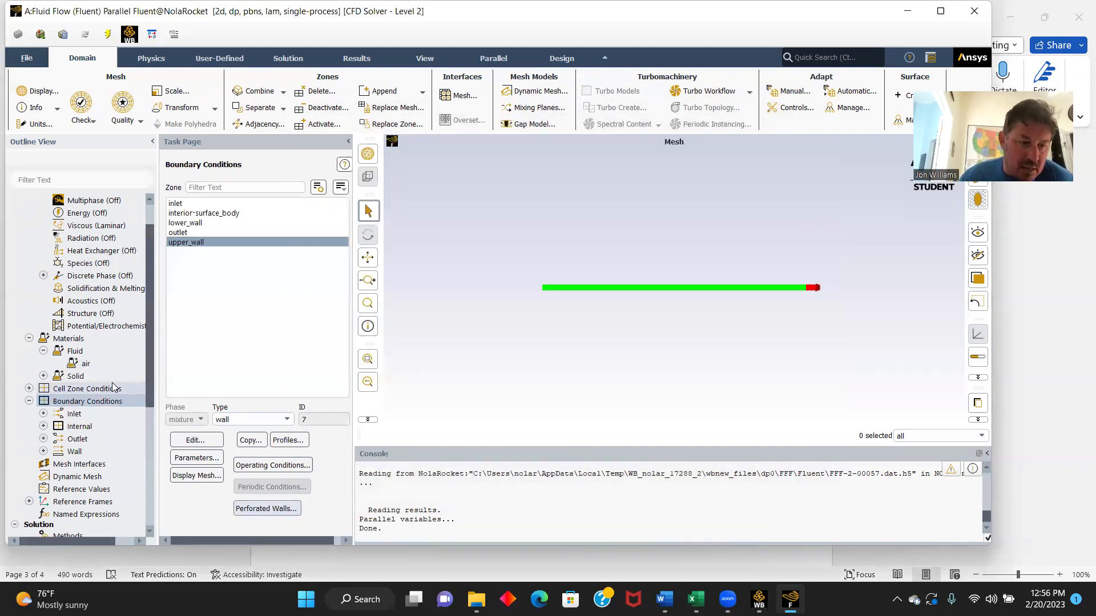
- Compute the reference values from the inlet
scroll(114, 405, "down", 2)
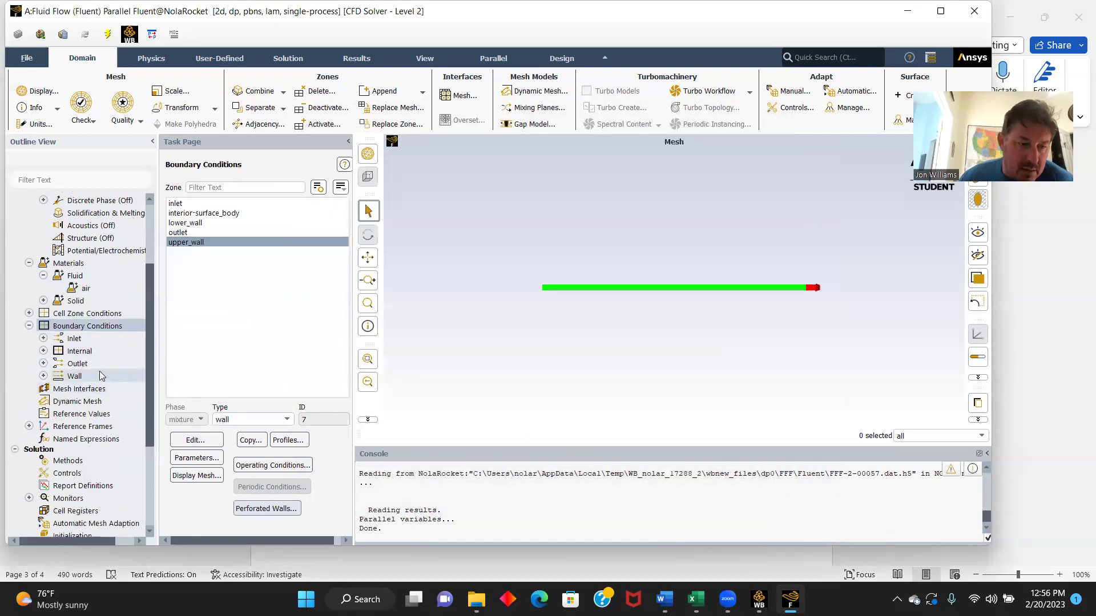
double_click(73, 418)
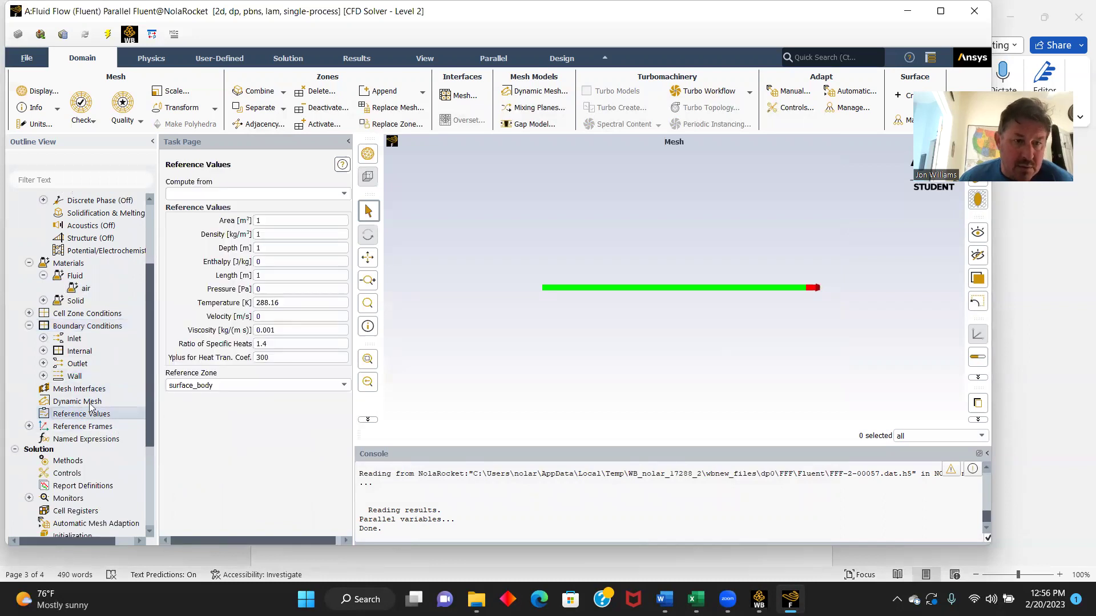
left_click(274, 194)
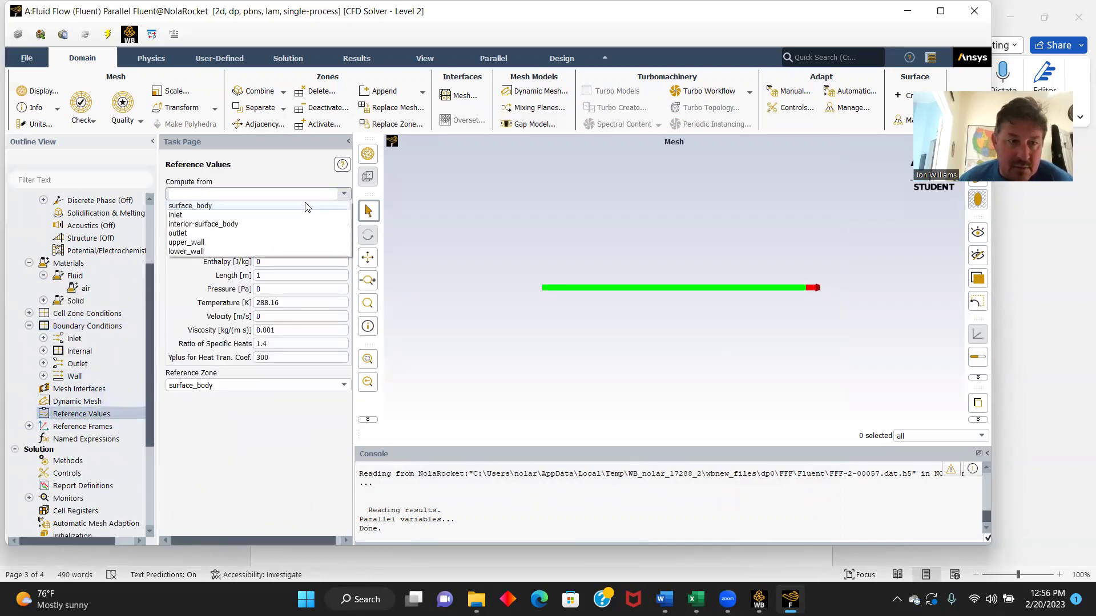
left_click(174, 214)
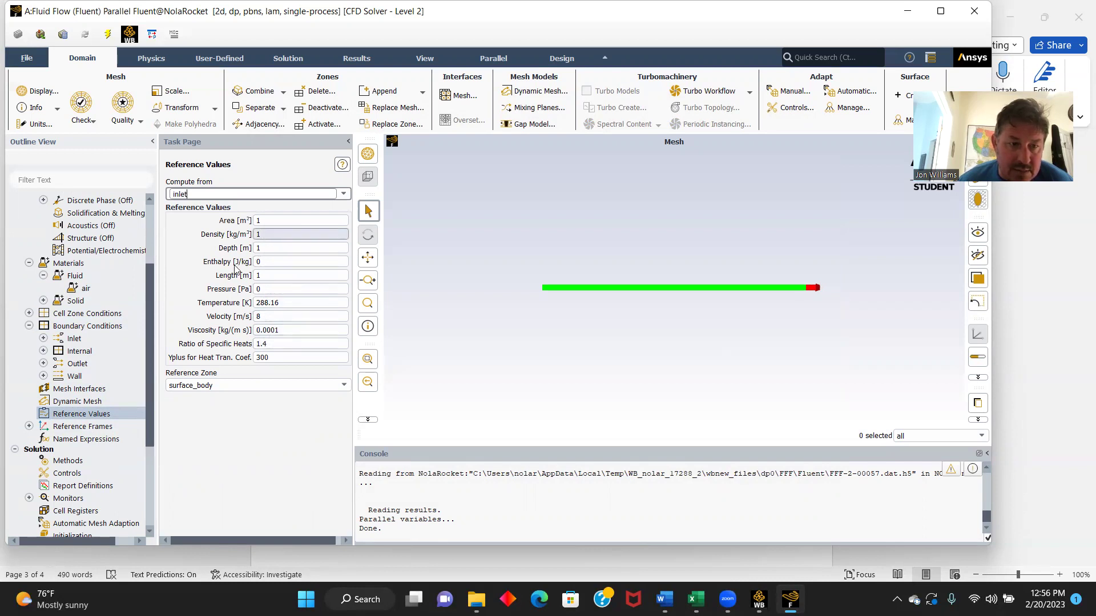
- Initialize and run the calculation, and dismiss the completion message
scroll(106, 417, "down", 3)
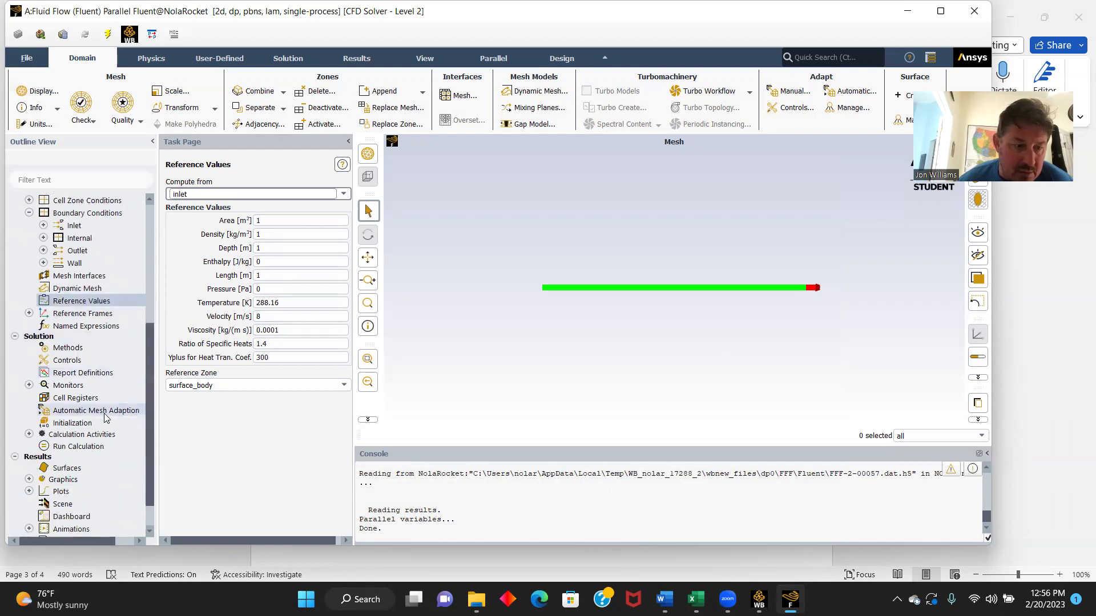
scroll(103, 415, "down", 1)
left_click(85, 409)
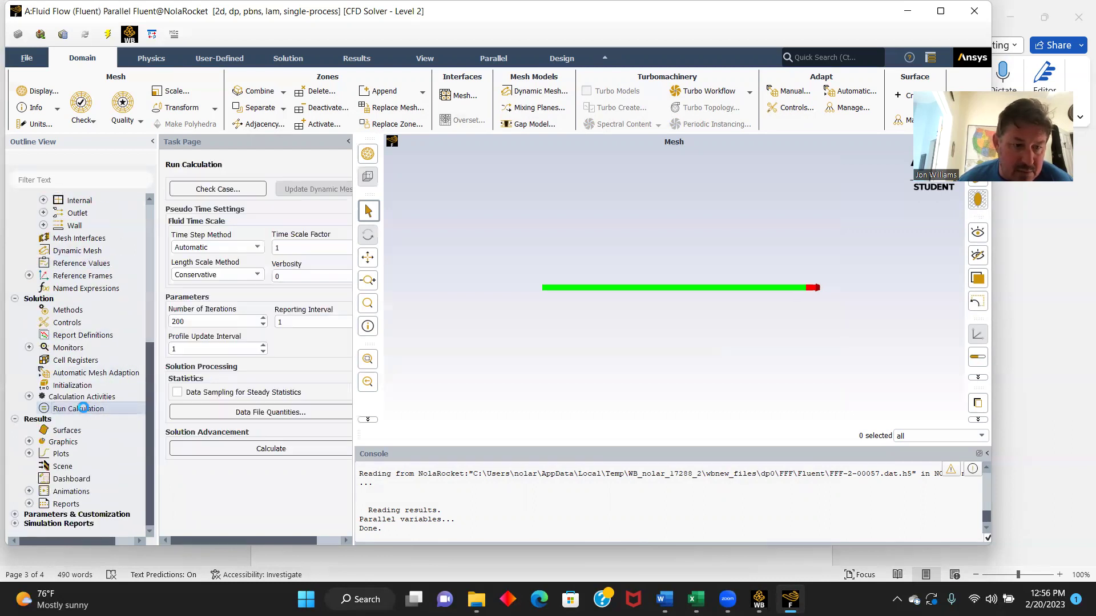
right_click(107, 411)
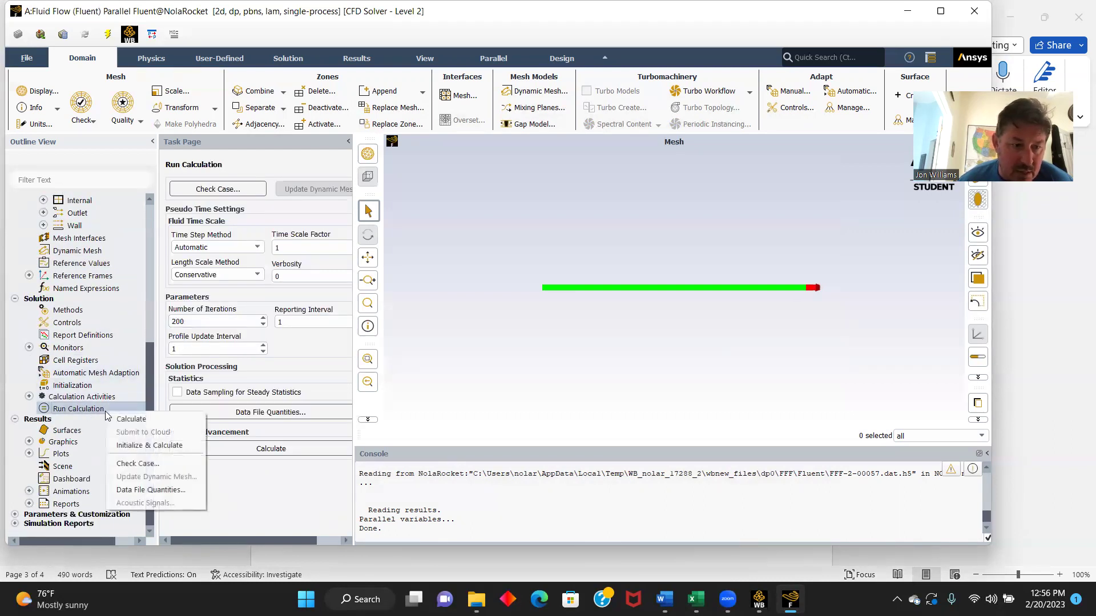
left_click(146, 447)
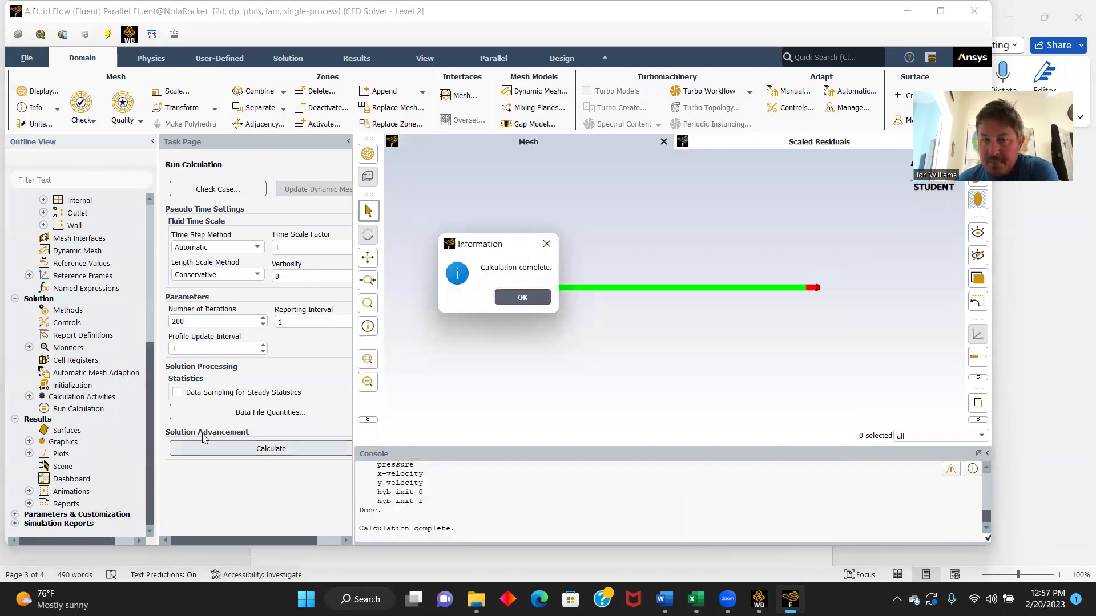
left_click(517, 301)
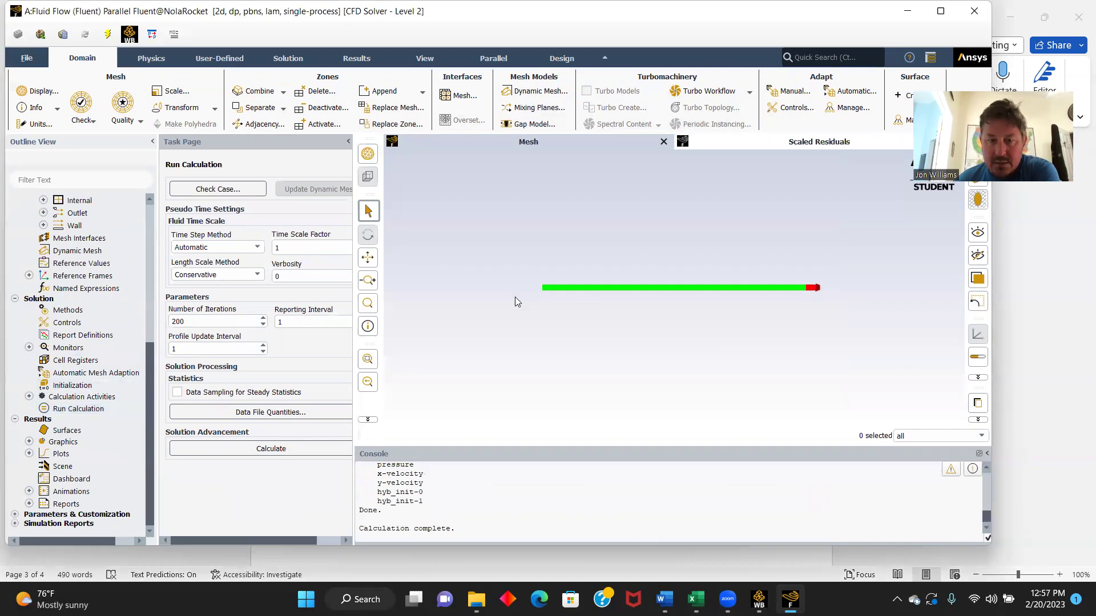
- Quit the Fluent solver and open the Results cell of the Fluid Flow system in CFD-Post
left_click(974, 11)
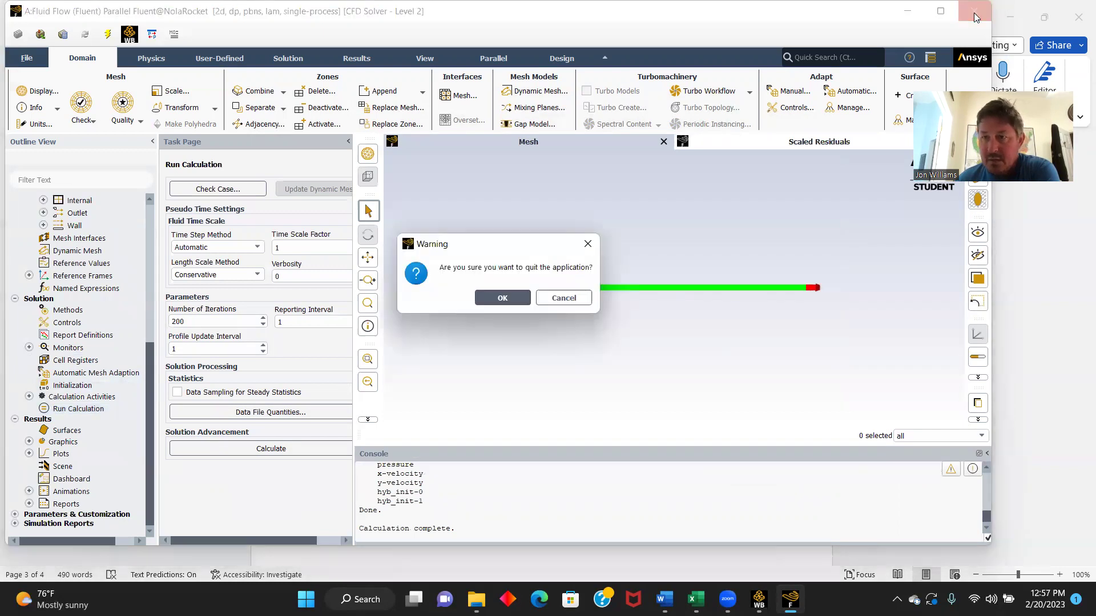
left_click(501, 299)
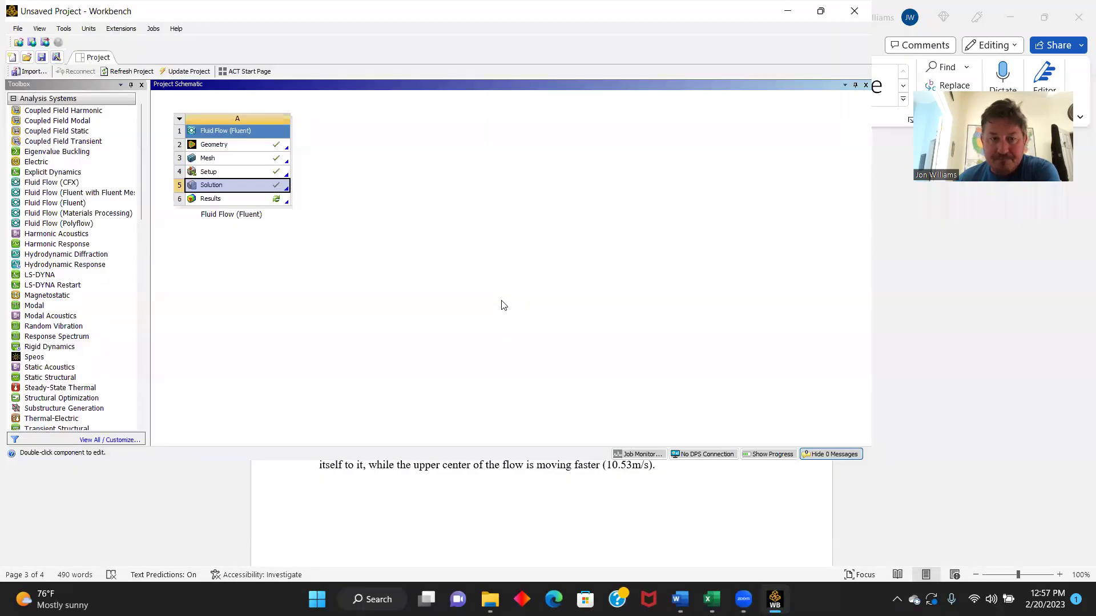
double_click(224, 200)
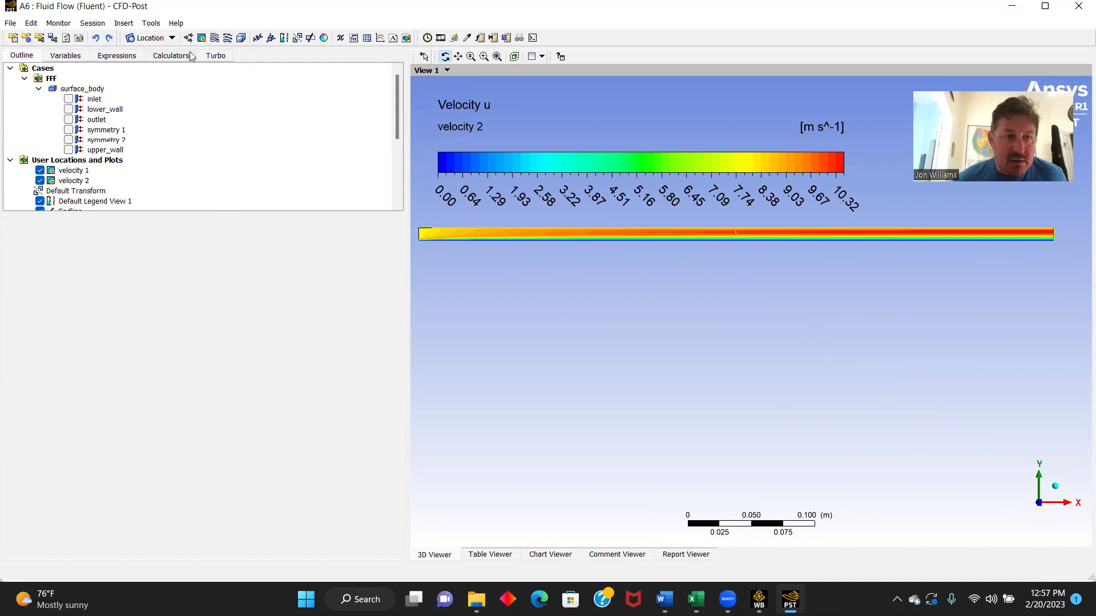
- Insert a contour plot named "Velocity 3" and locate it on symmetry 1
left_click(201, 39)
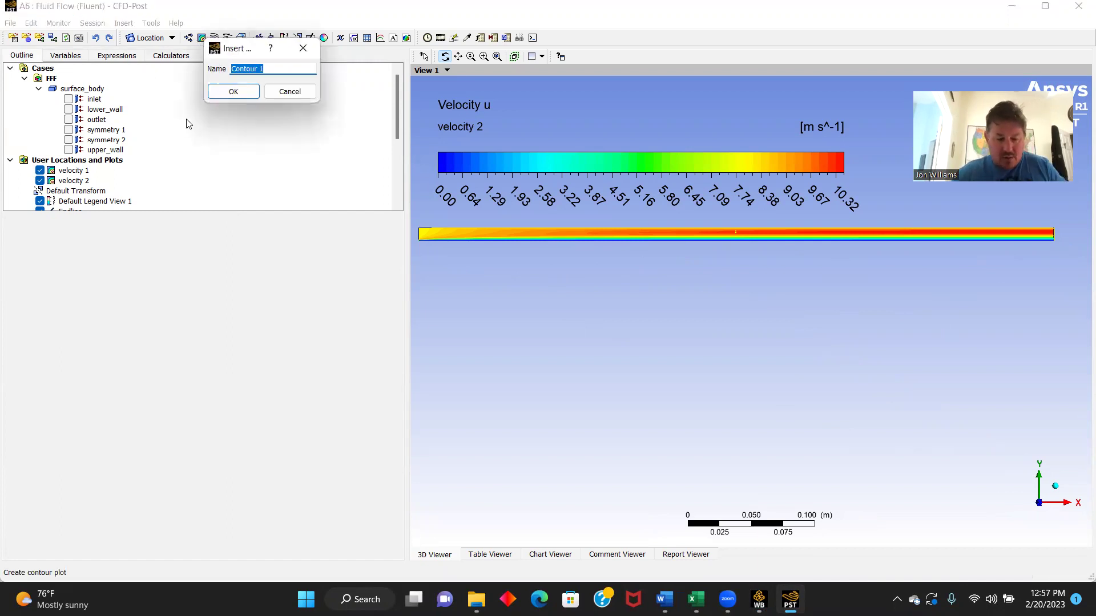
type("Velocity 3")
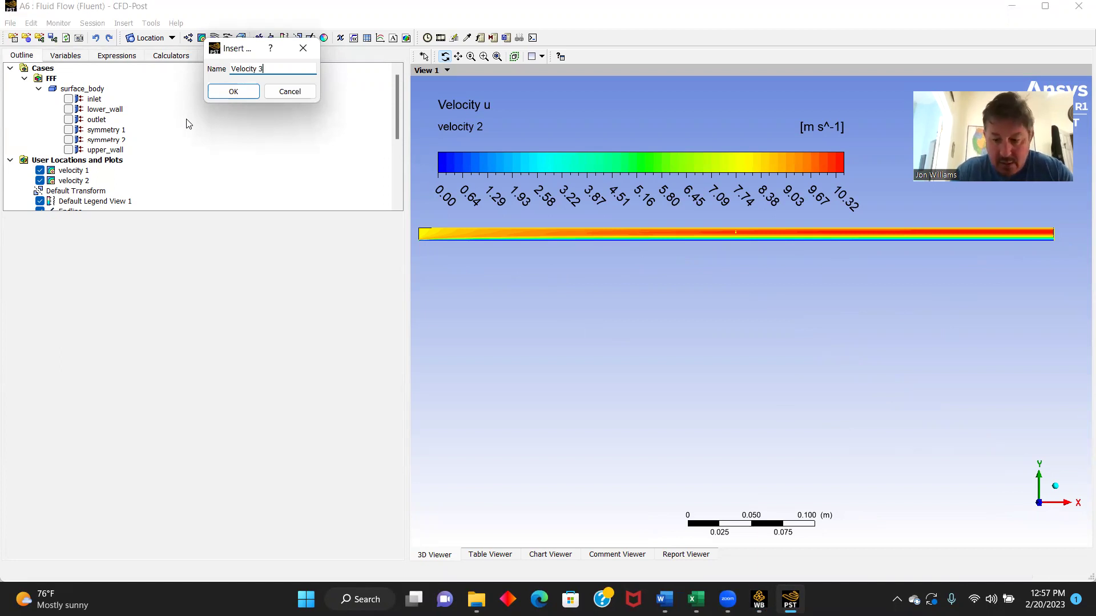
key("Return")
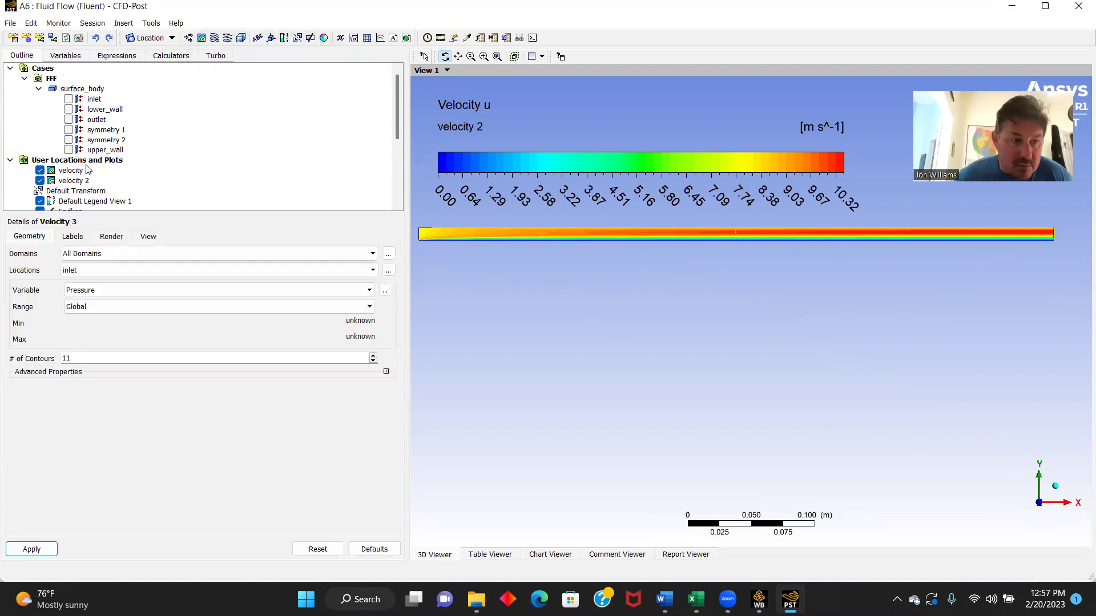
left_click(191, 270)
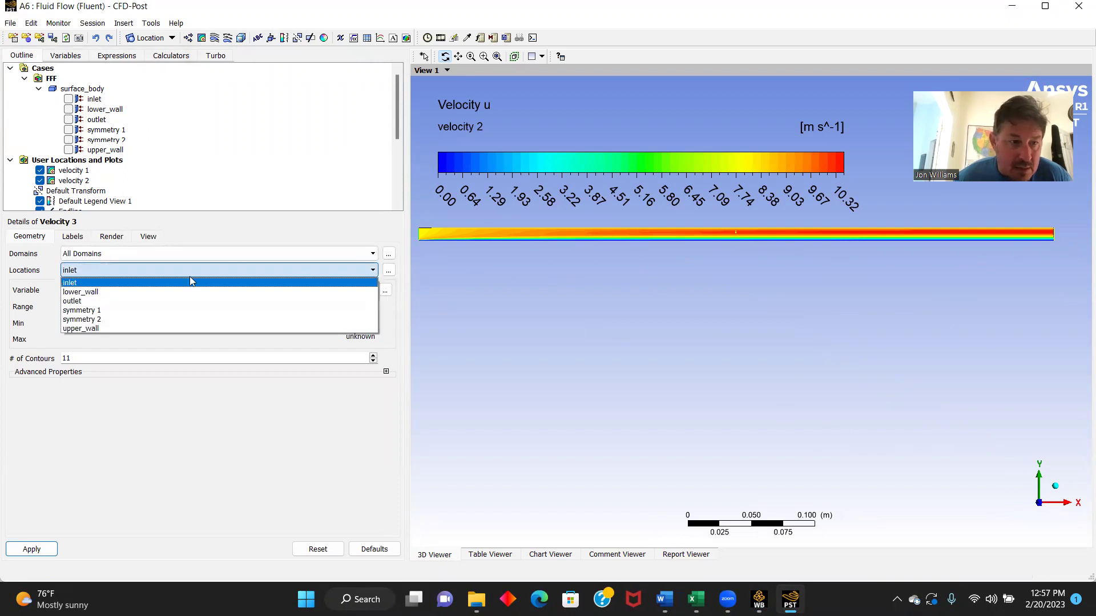
left_click(83, 310)
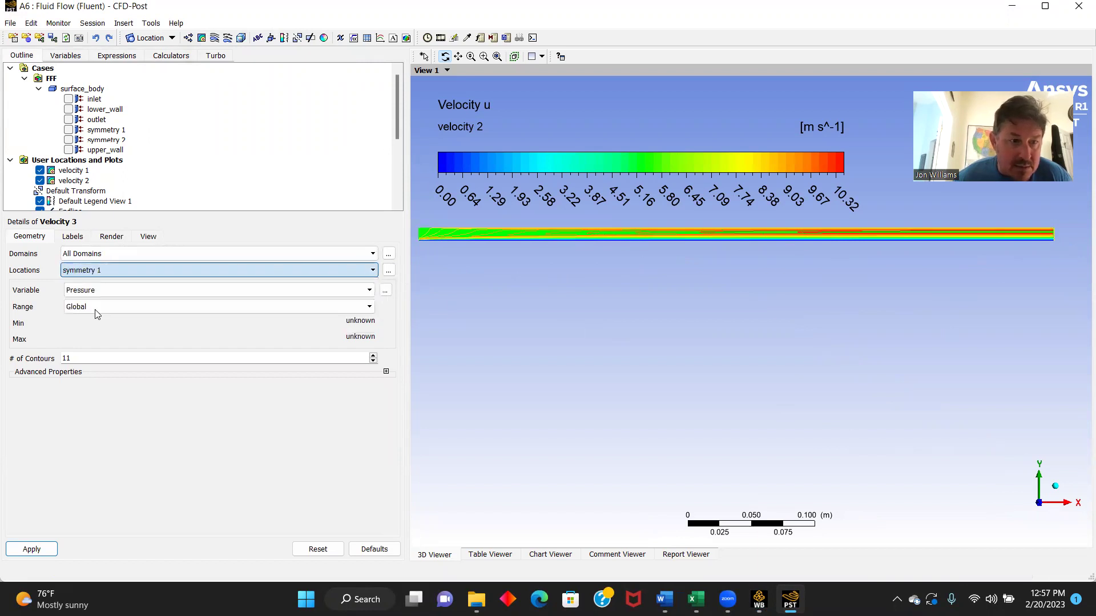
- Set the Velocity 3 contour's variable to Velocity u with 50 contours and apply it
left_click(365, 292)
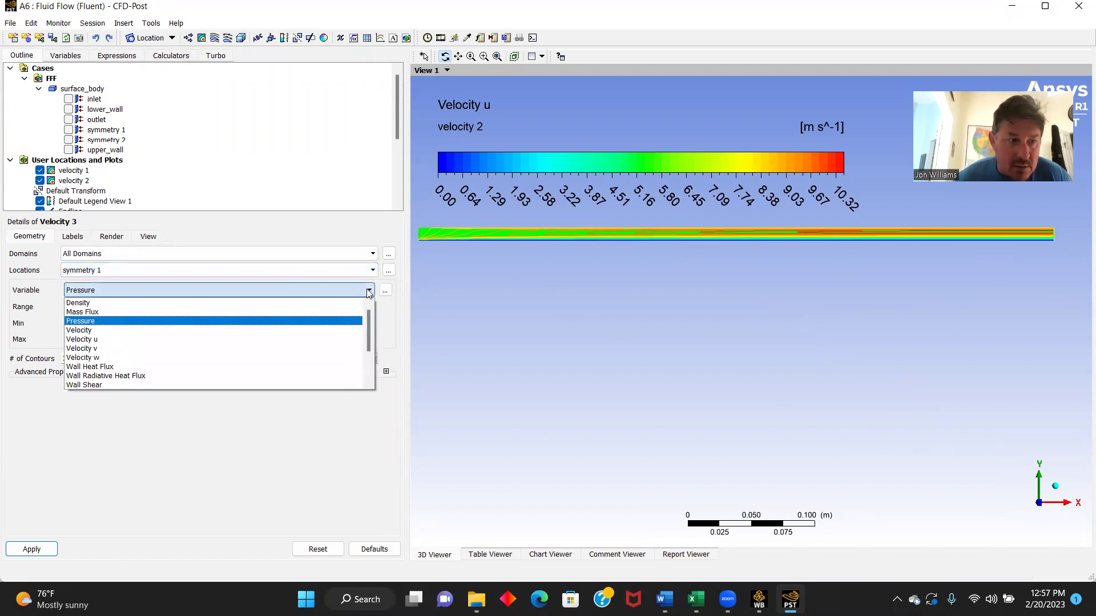
left_click(93, 342)
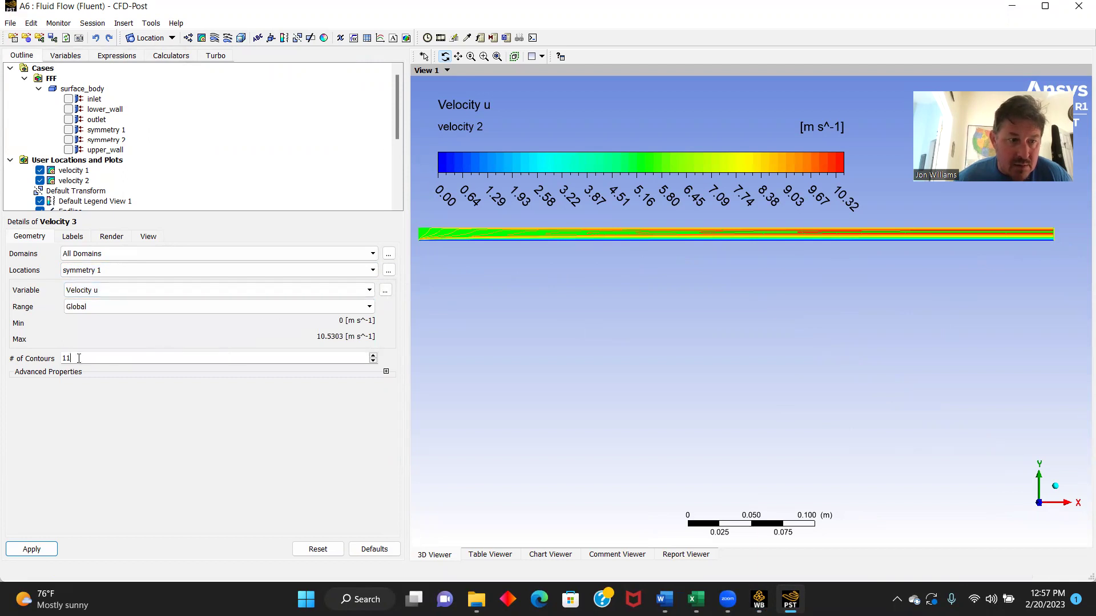
key("BackSpace")
key("BackSpace")
type("50")
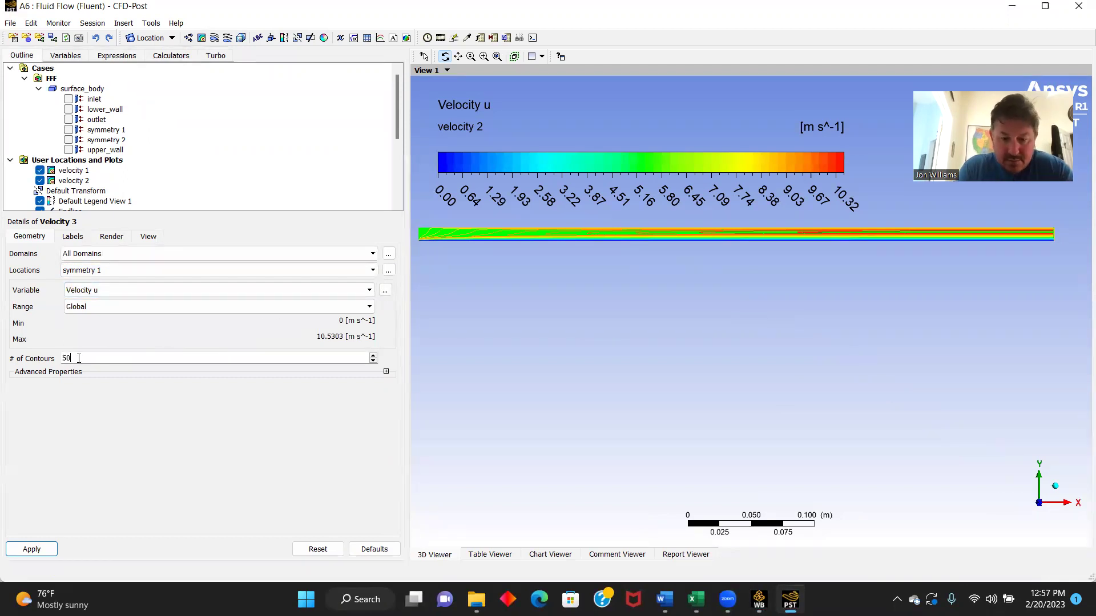
left_click(31, 549)
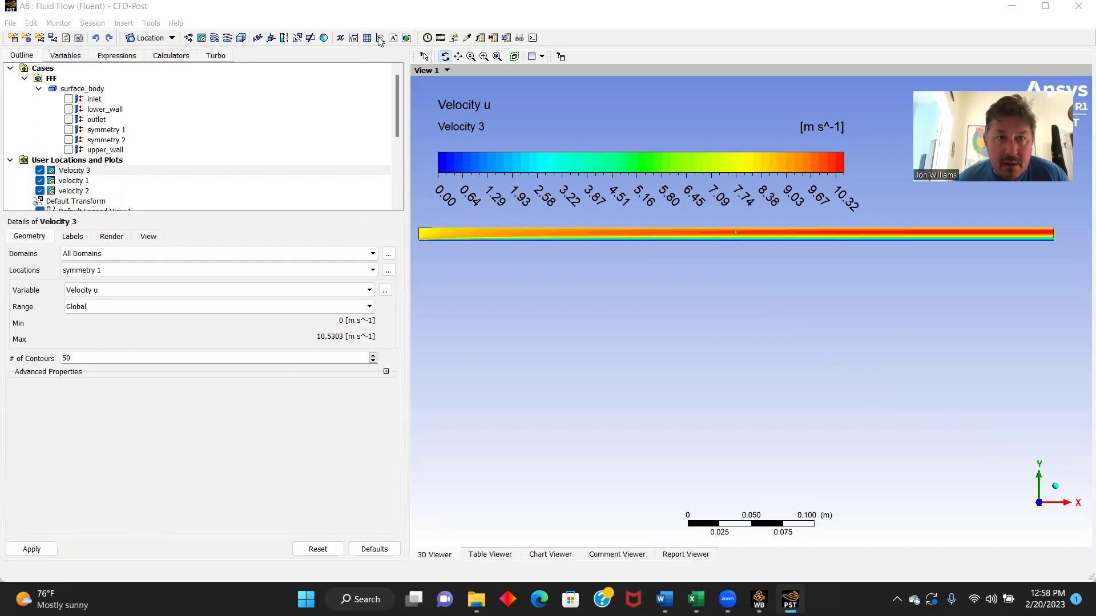
- Insert a new chart with the default name and title it "Velocity Profile"
left_click(379, 39)
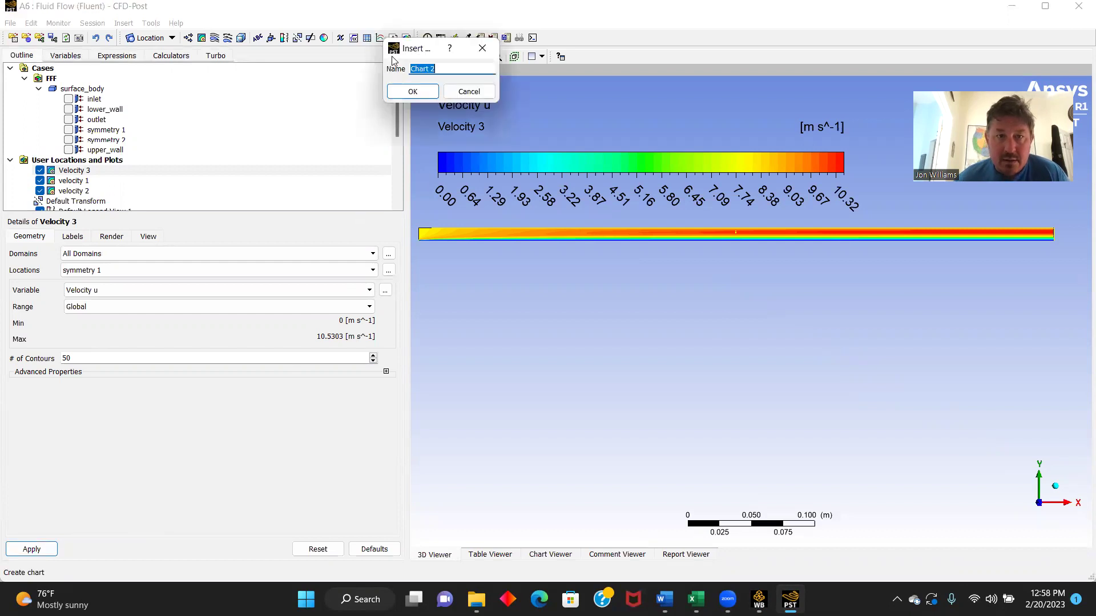
left_click(413, 91)
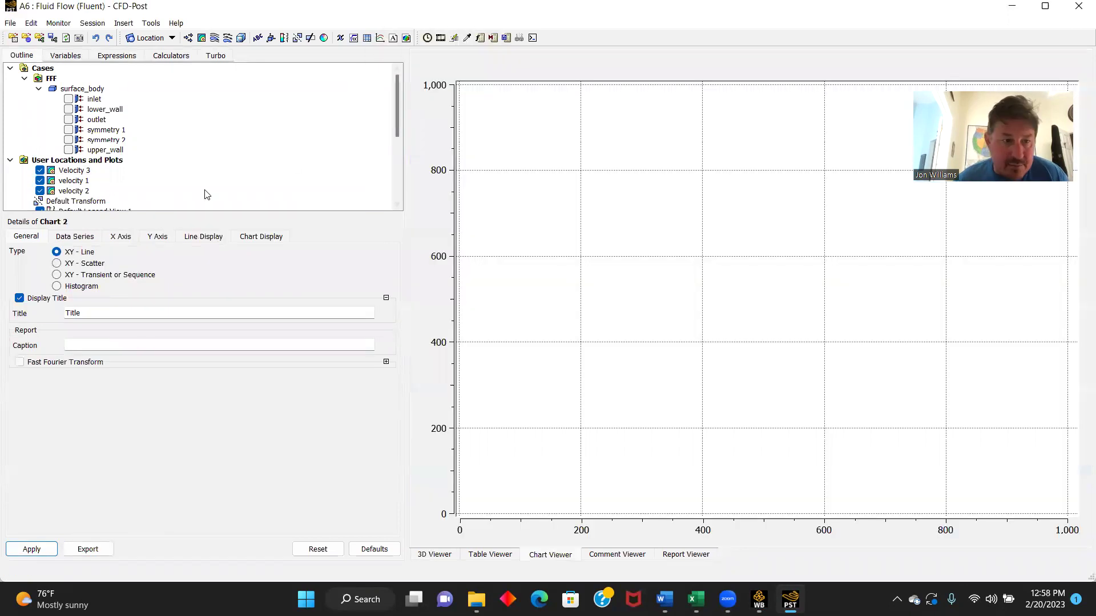
left_click(87, 312)
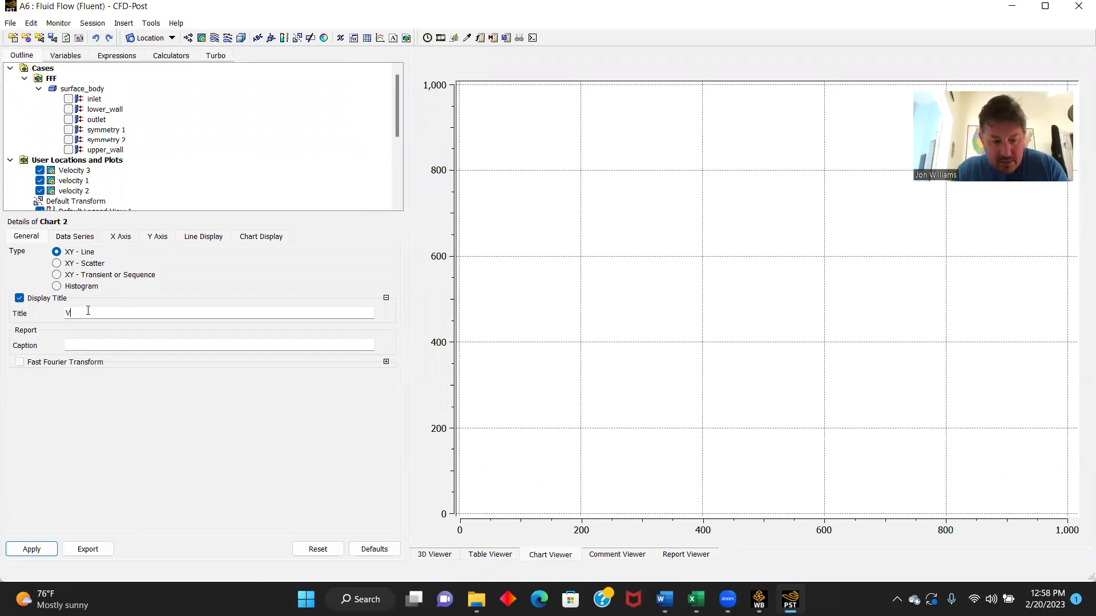
type("Velocity Profile")
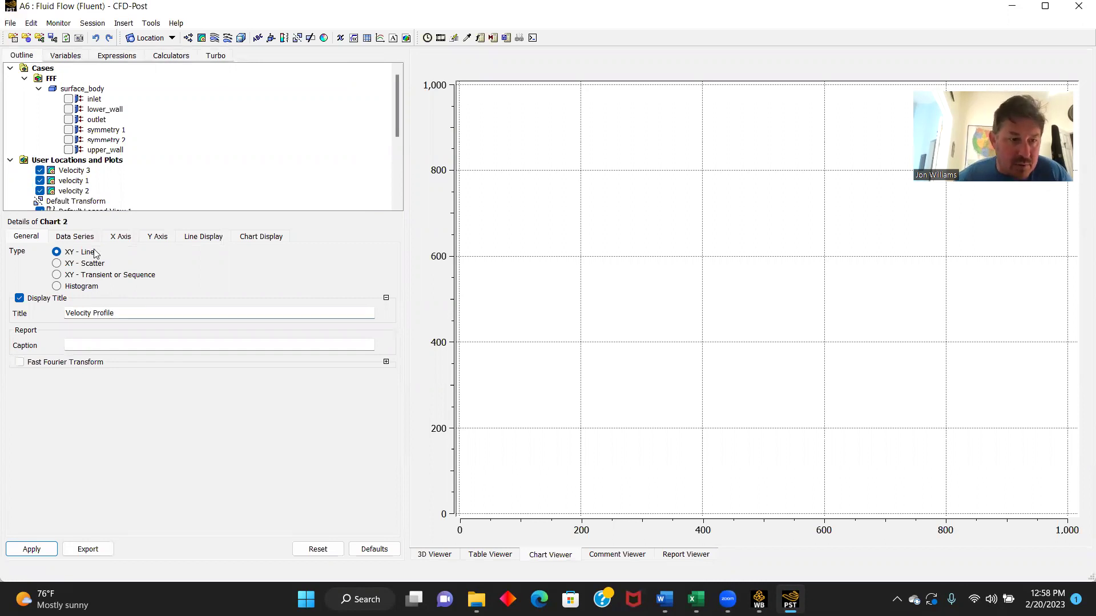
- Name the chart's first data series "250 mm" and use Midline as its location
left_click(74, 237)
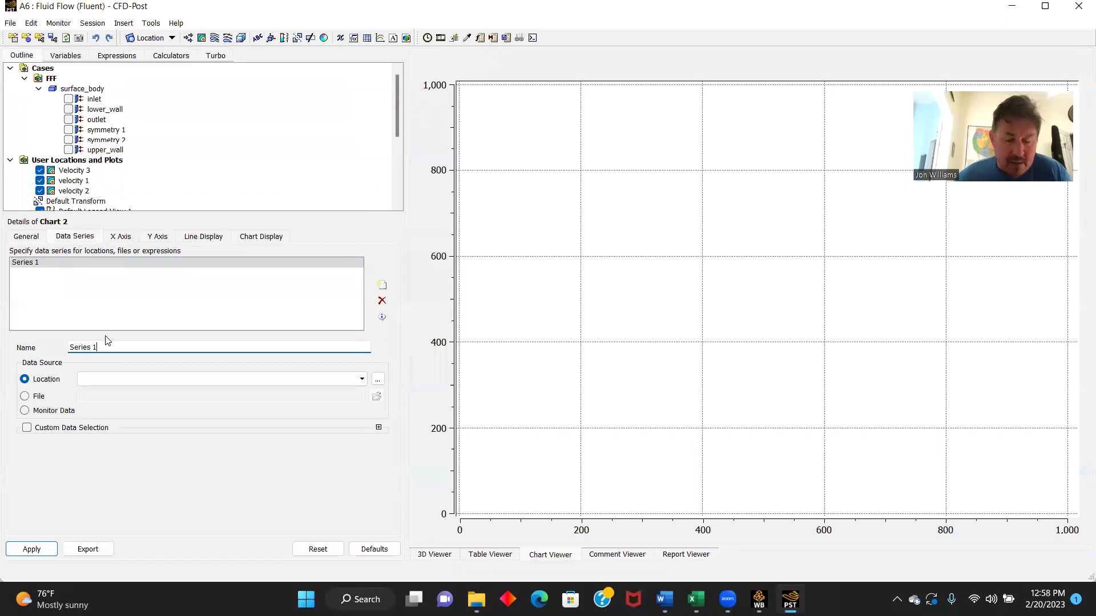
key("BackSpace")
key("BackSpace")
key("BackSpace")
key("BackSpace")
key("BackSpace")
key("BackSpace")
key("BackSpace")
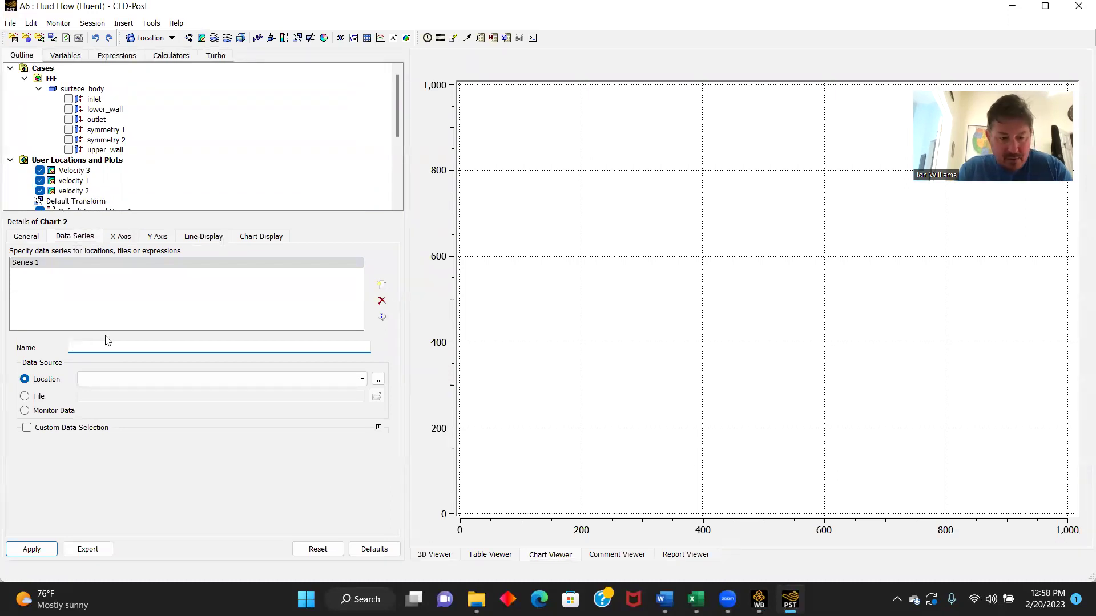
type("250 mm")
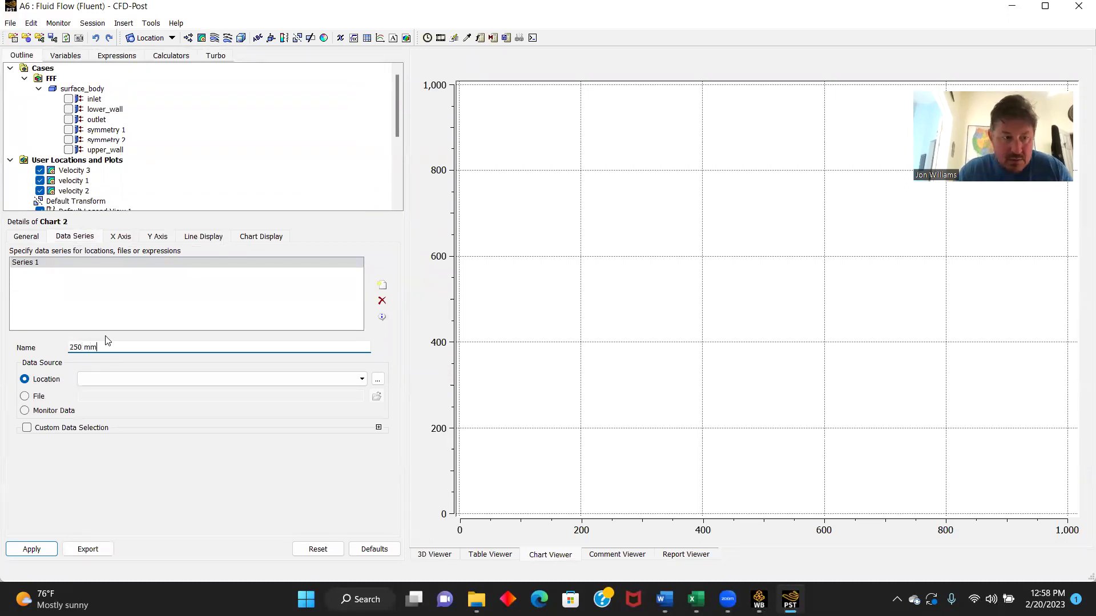
left_click(363, 379)
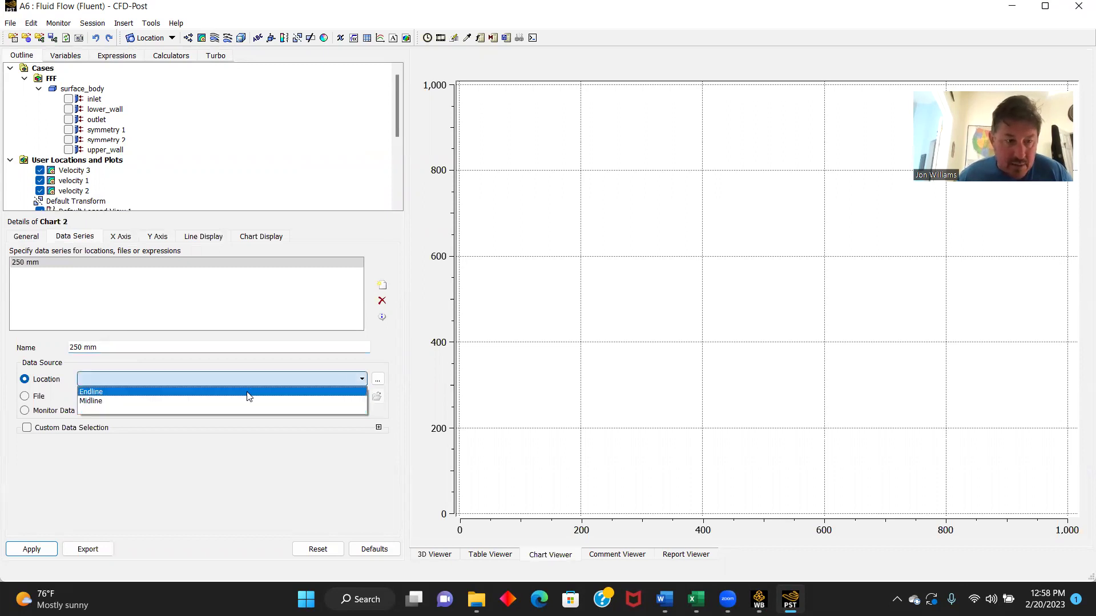
left_click(110, 401)
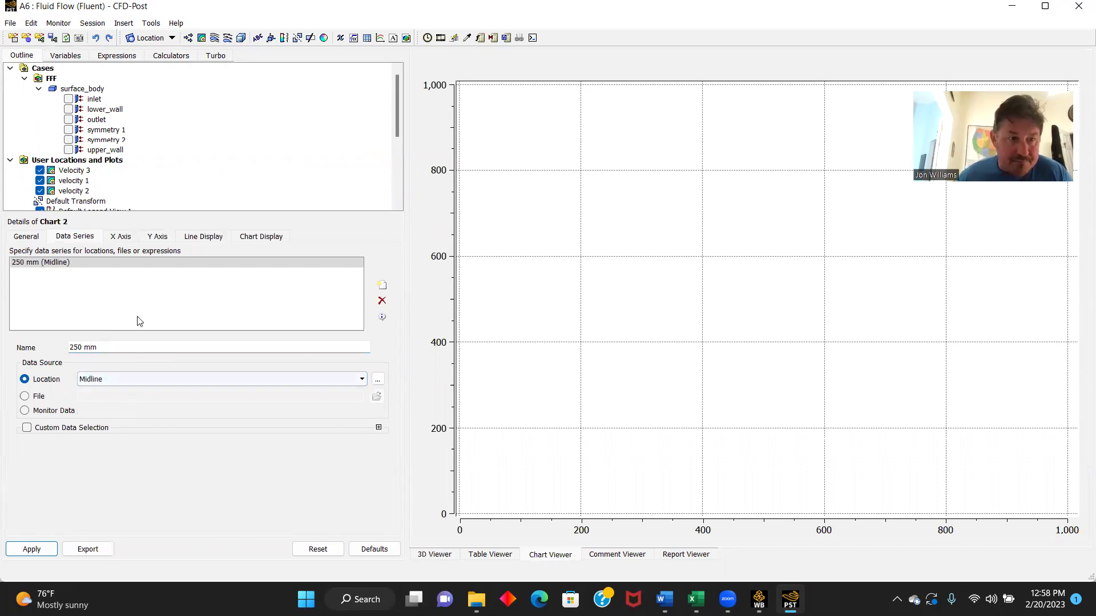
- Add a second data series named "500 mm" to the chart with Endline as its location
left_click(381, 285)
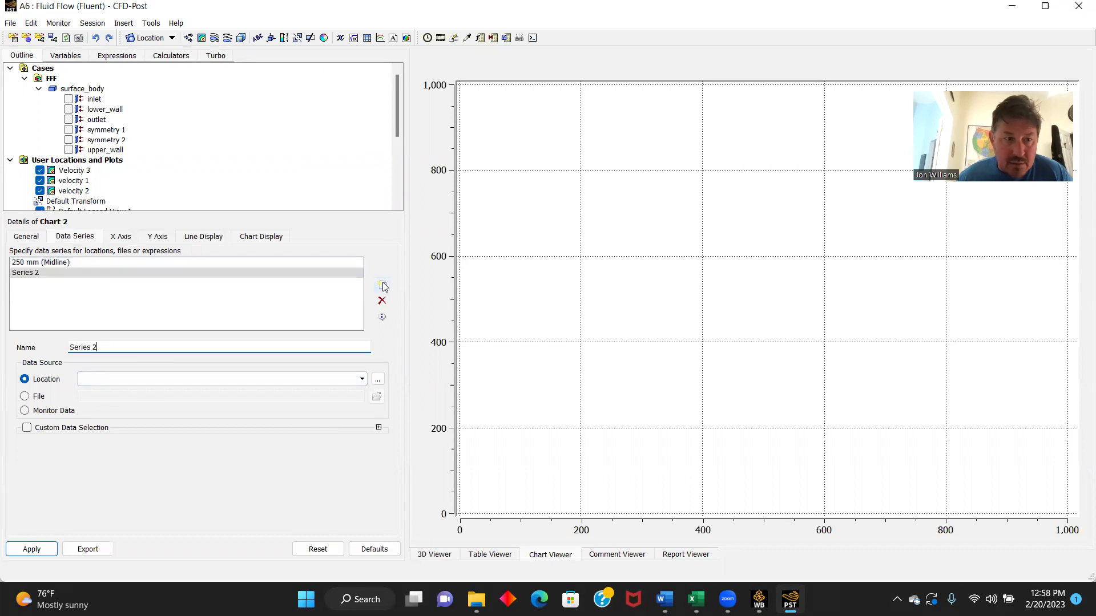
key("BackSpace")
key("BackSpace")
key("BackSpace")
key("BackSpace")
key("BackSpace")
key("BackSpace")
key("BackSpace")
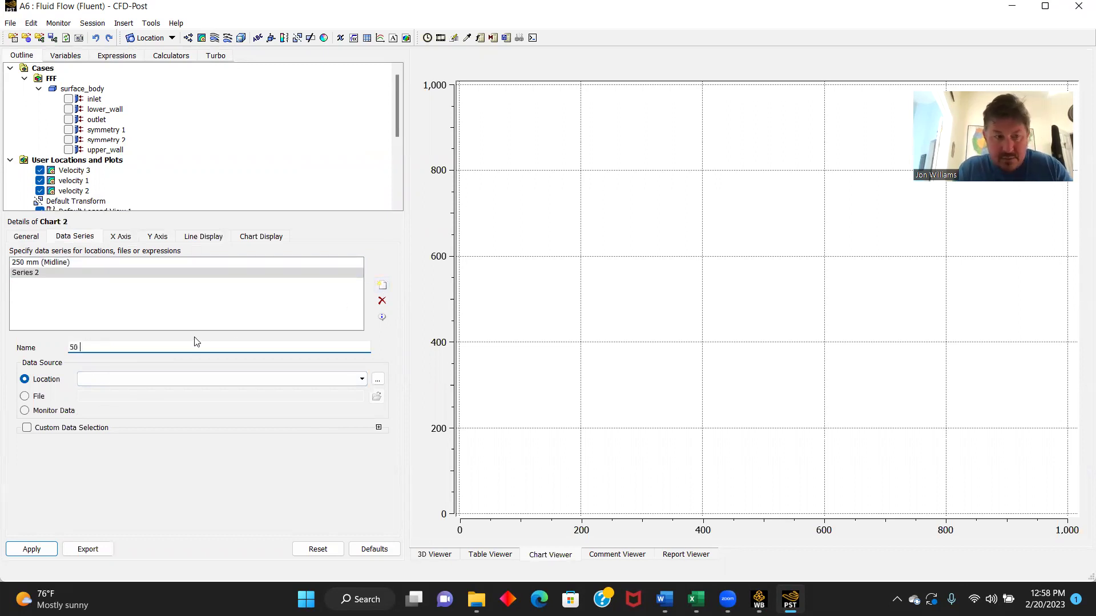
type("500 mm")
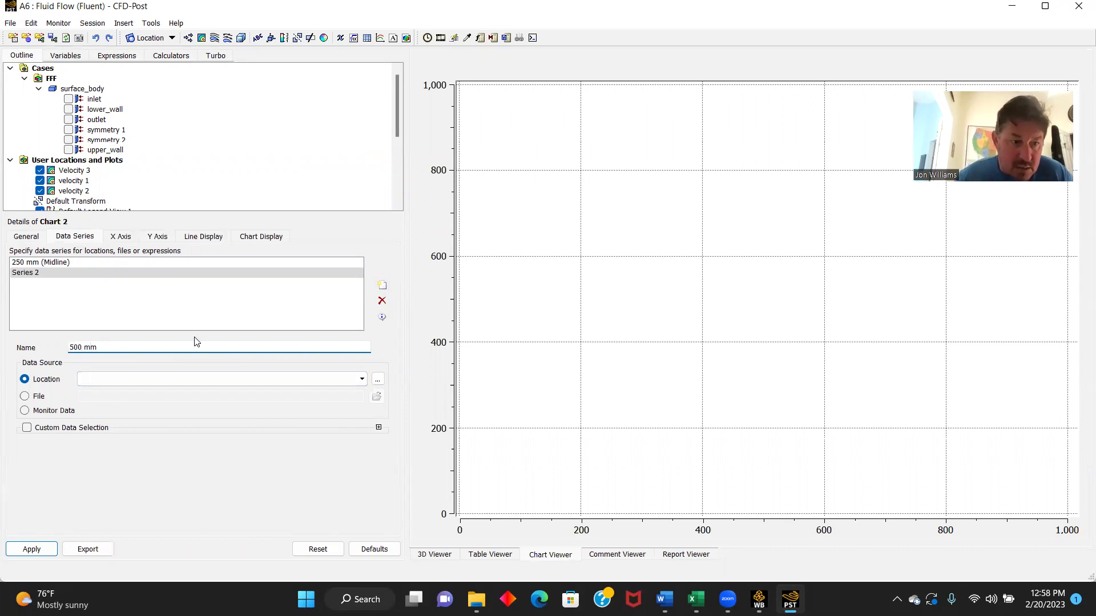
left_click(358, 377)
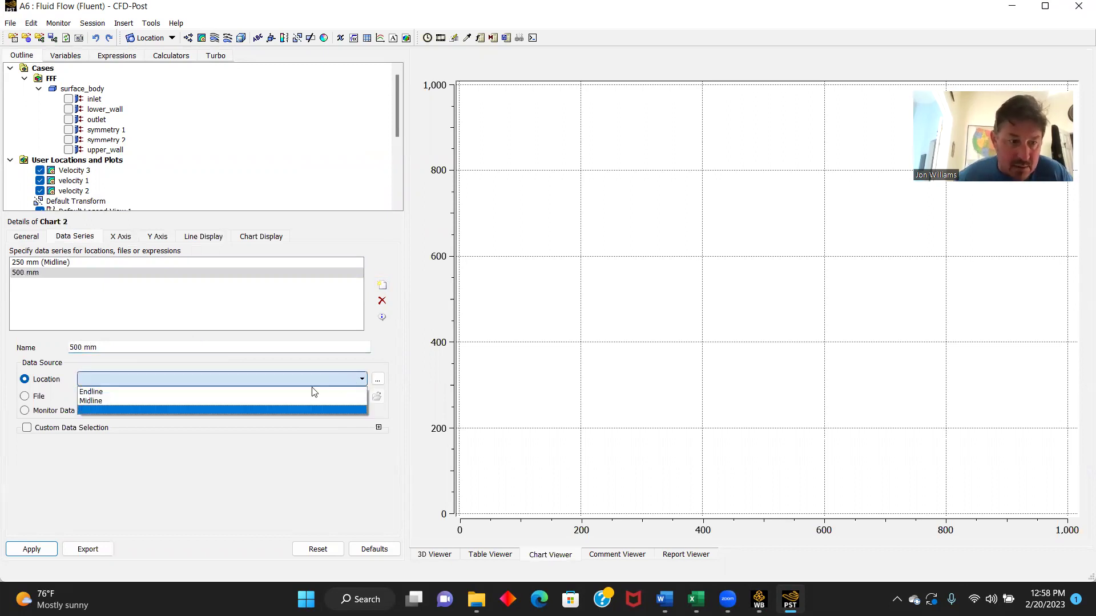
left_click(109, 392)
- Plot the chart with Velocity u on the X axis and Y on the Y axis, and compare it with the contour view
left_click(122, 239)
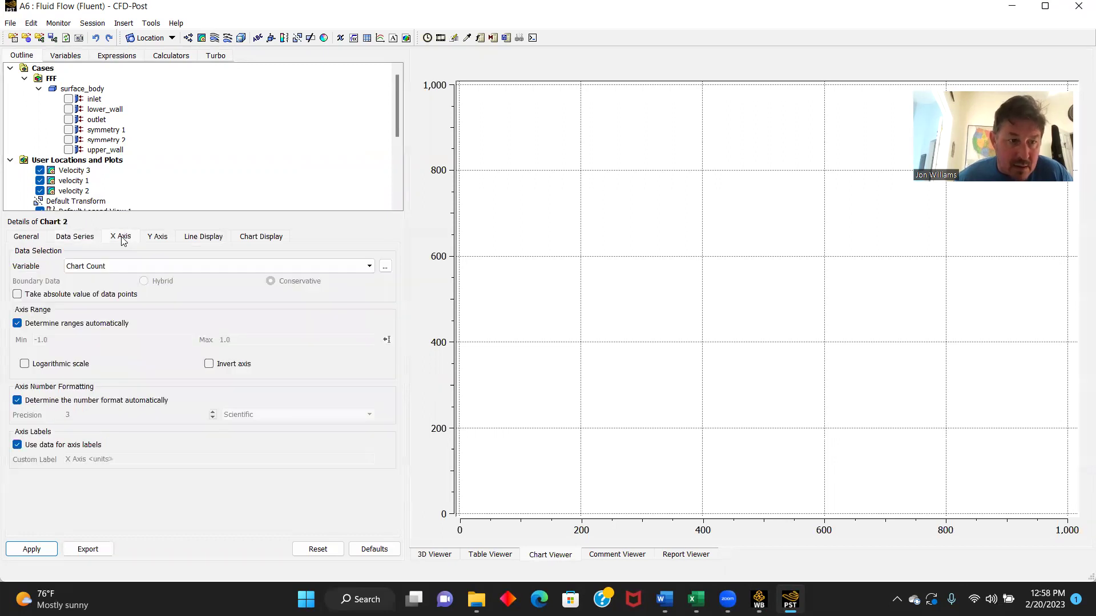
left_click(368, 266)
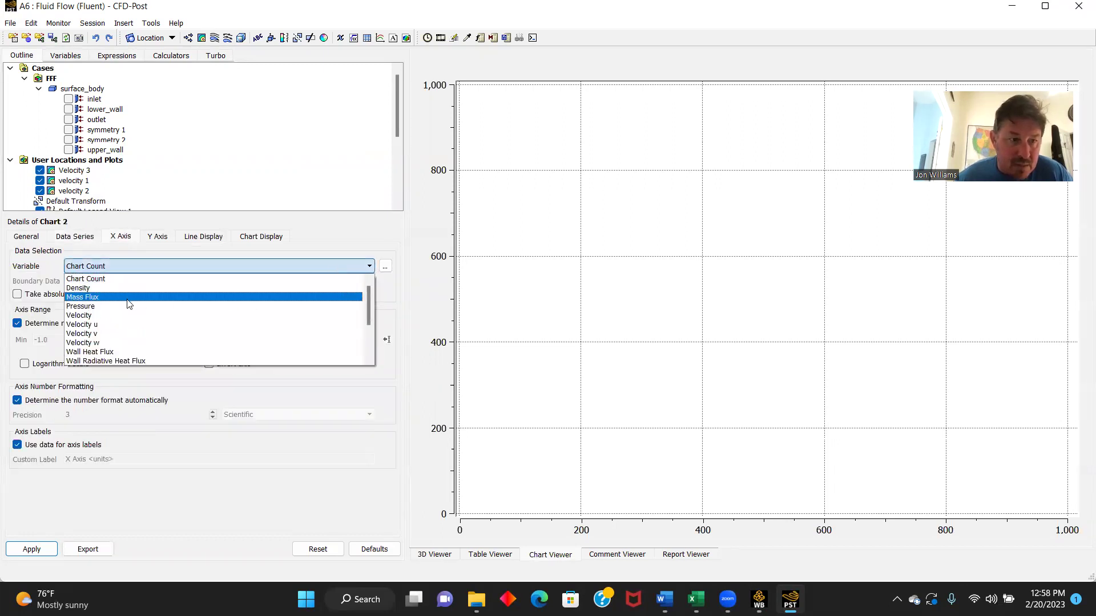
left_click(94, 324)
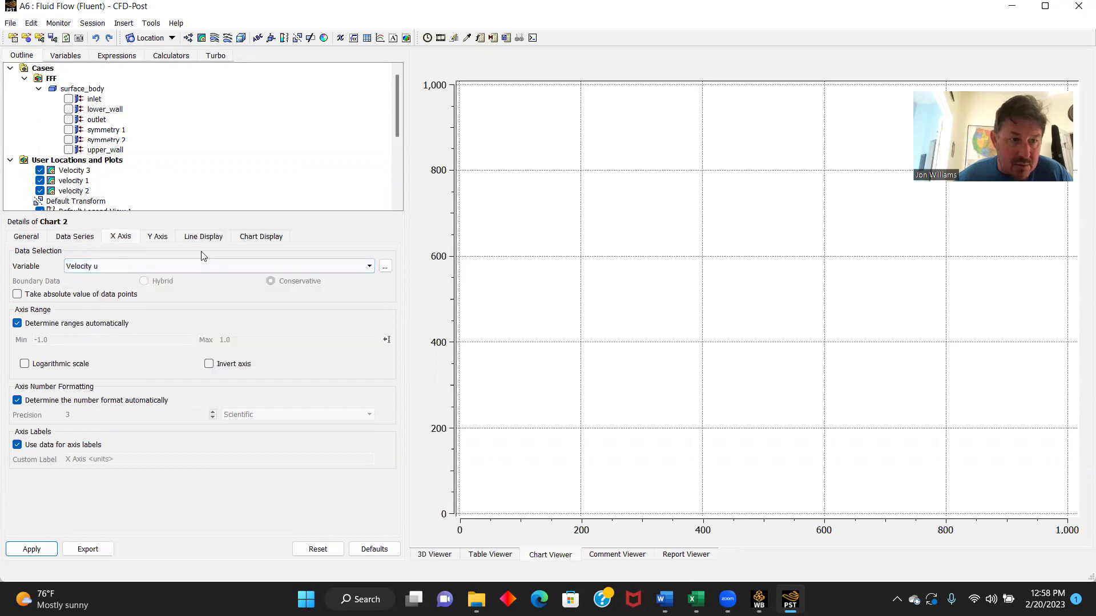
left_click(158, 237)
left_click(364, 268)
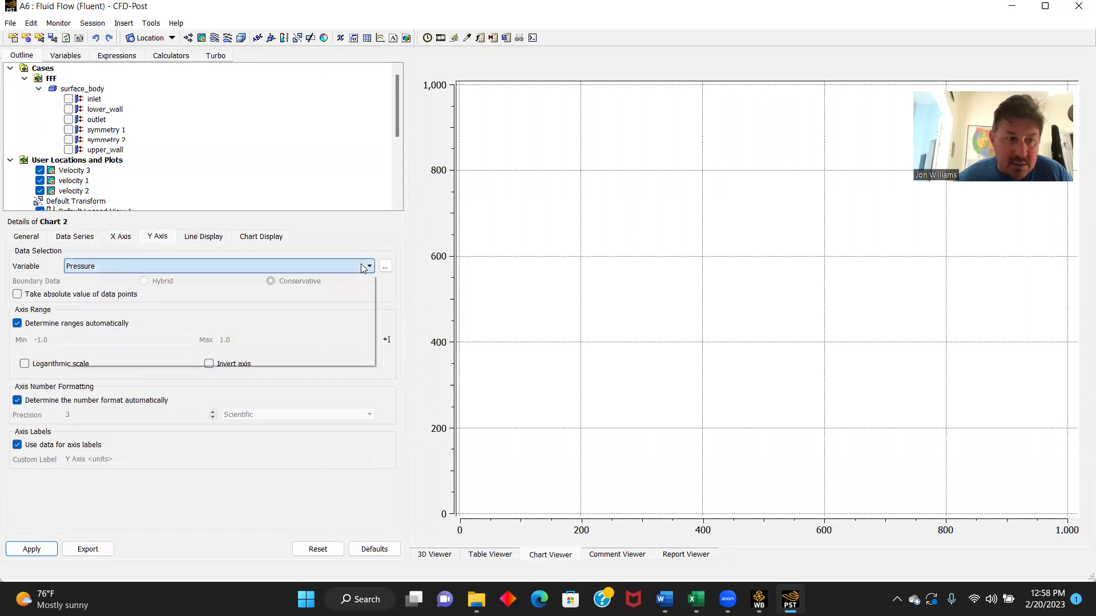
scroll(114, 331, "down", 5)
left_click(78, 352)
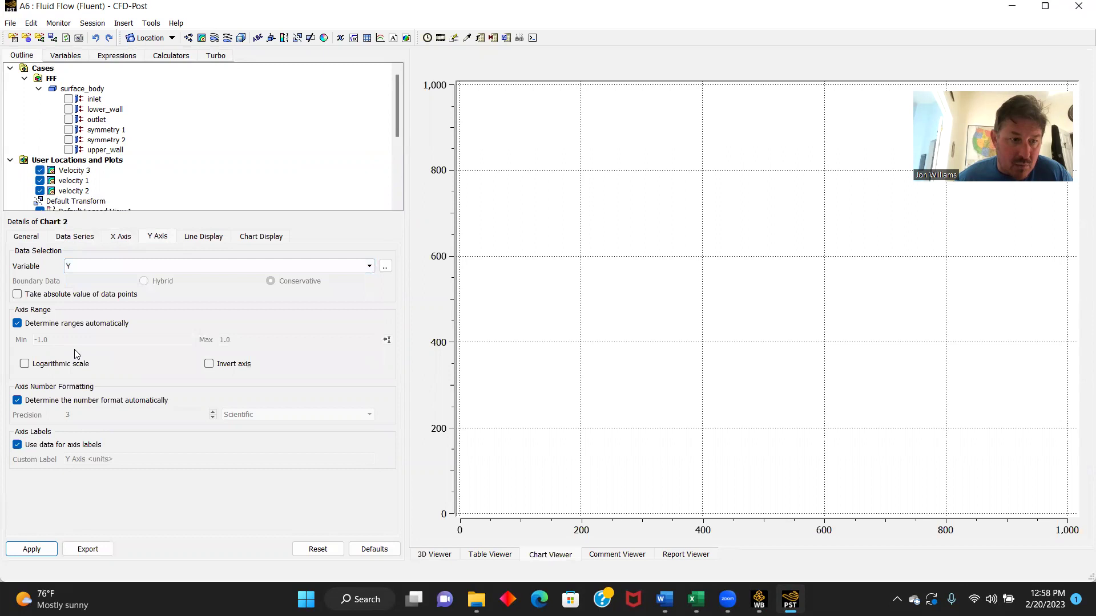
left_click(33, 549)
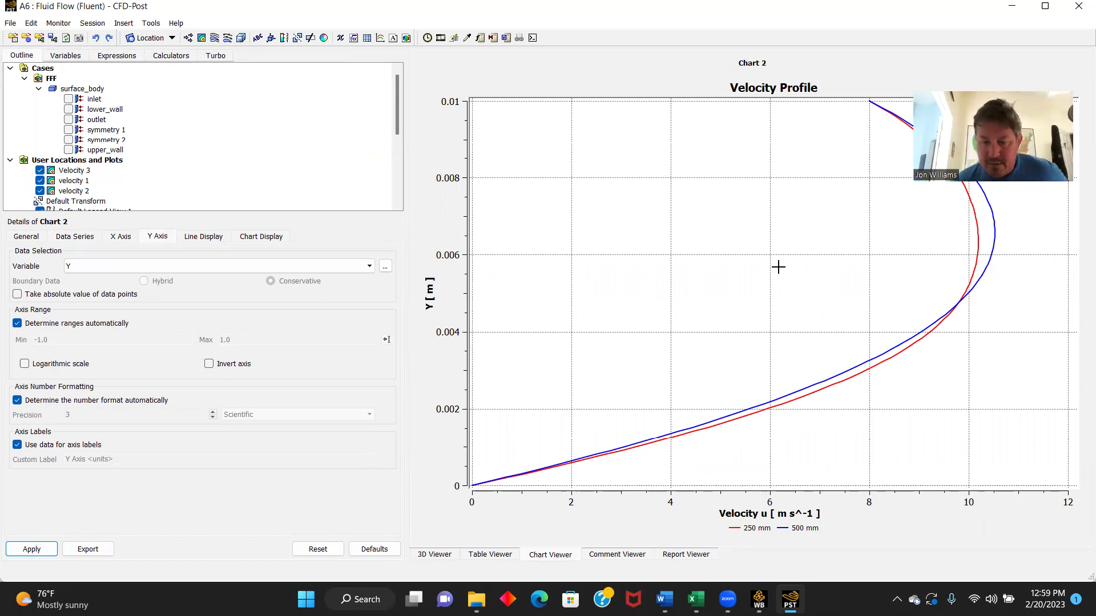
left_click(438, 555)
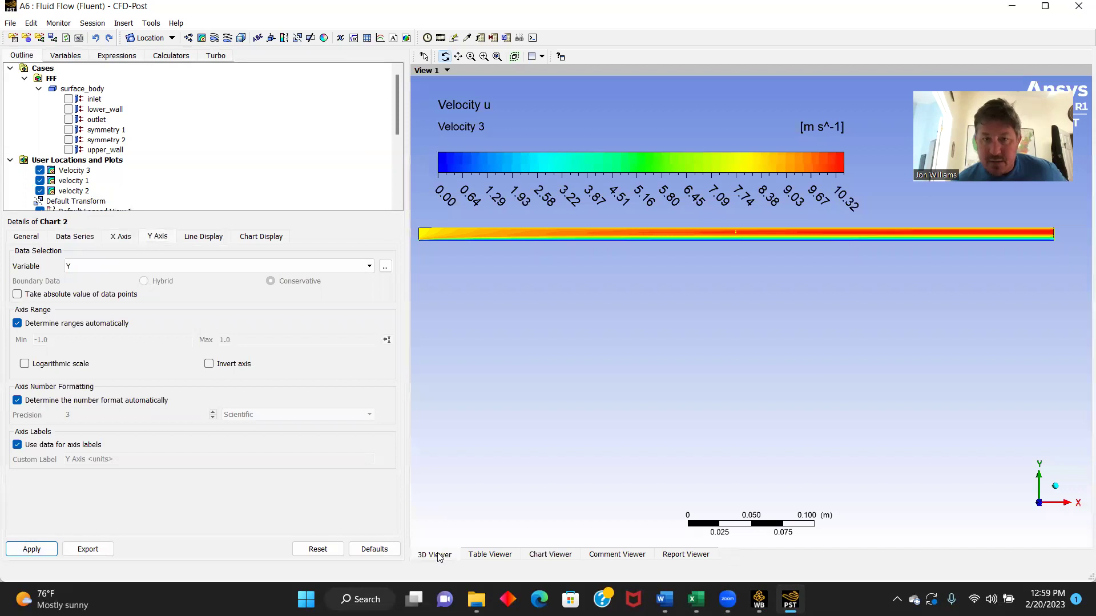
left_click(550, 556)
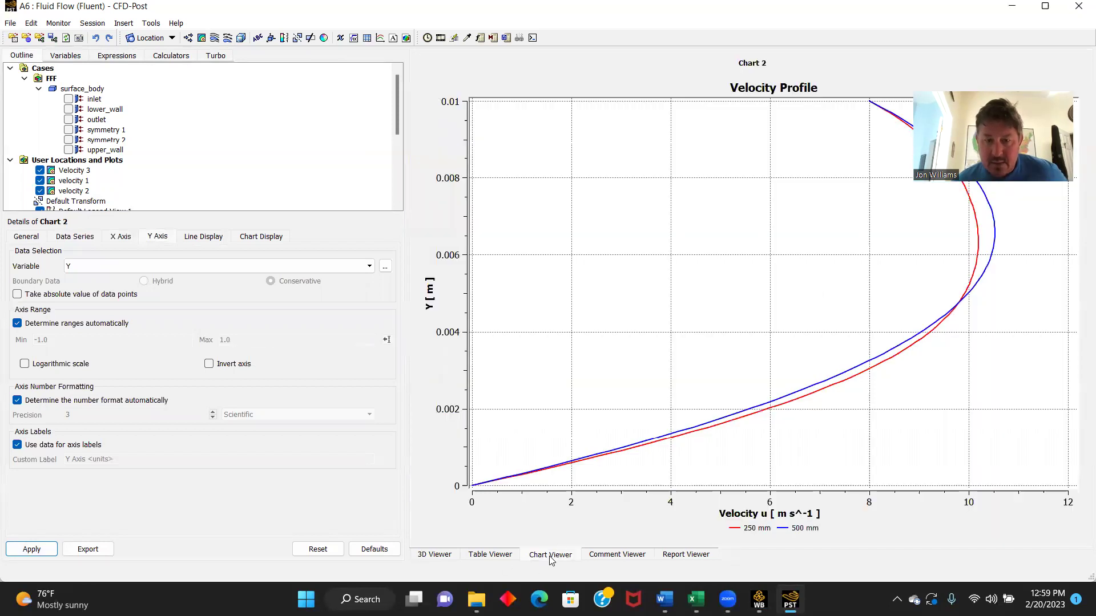